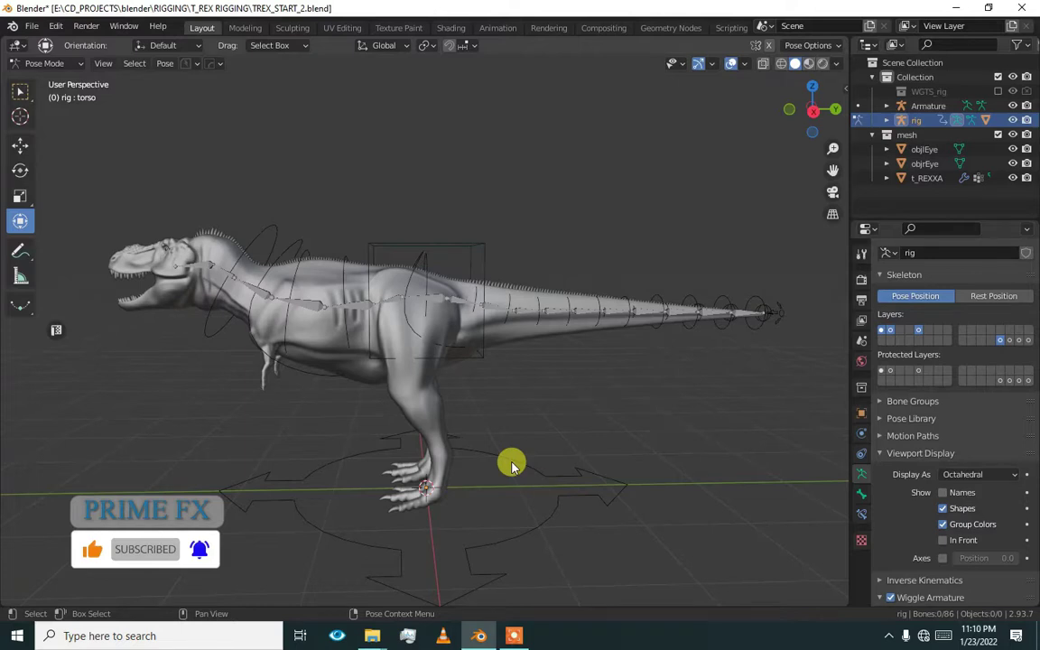
# Step: Try moving the rig's torso control and undo the move
pyautogui.click(440, 260)
pyautogui.moveTo(445, 255); pyautogui.dragTo(494, 259)
pyautogui.hotkey('ctrl', 'z')
pyautogui.hotkey('ctrl', 'z')
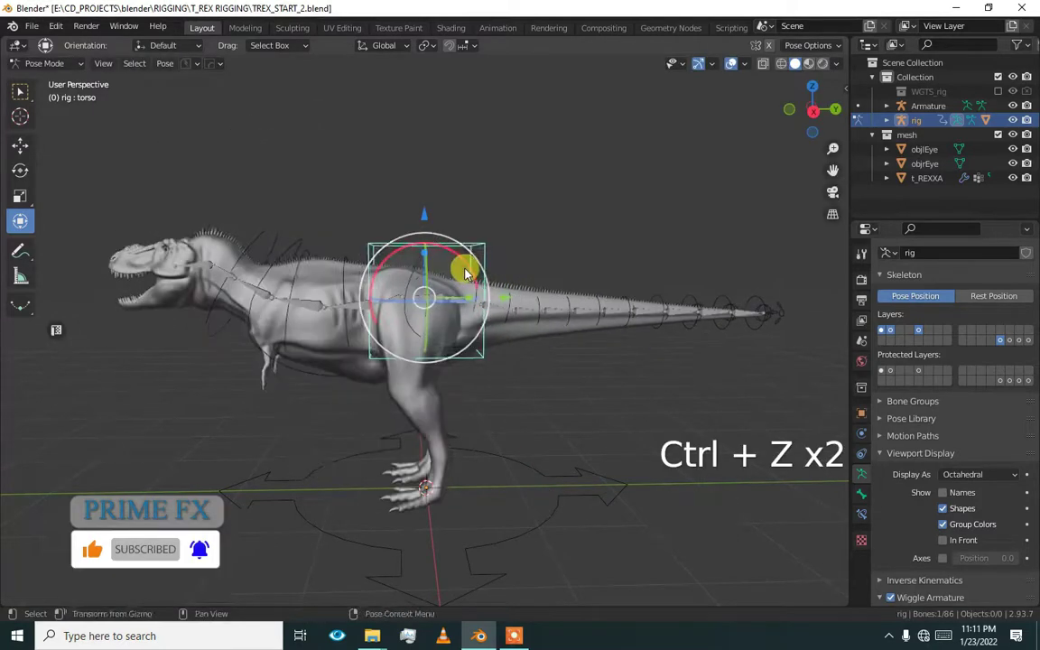
pyautogui.press('n')
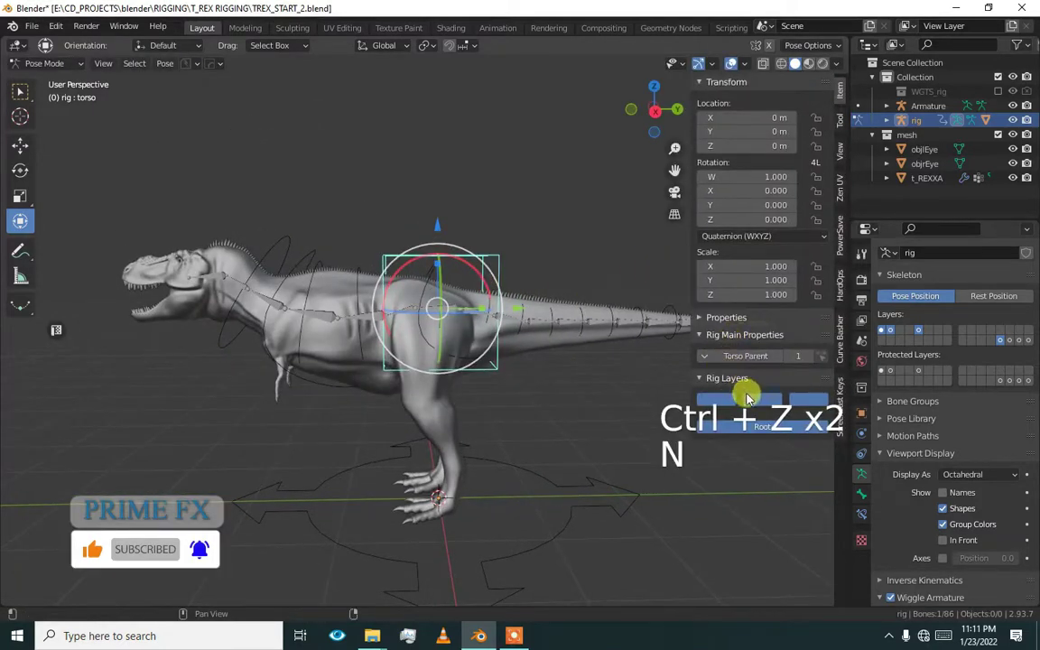
pyautogui.keyDown('shift'); pyautogui.moveTo(497, 321); pyautogui.dragTo(503, 320, button='middle'); pyautogui.keyUp('shift')
pyautogui.press('n')
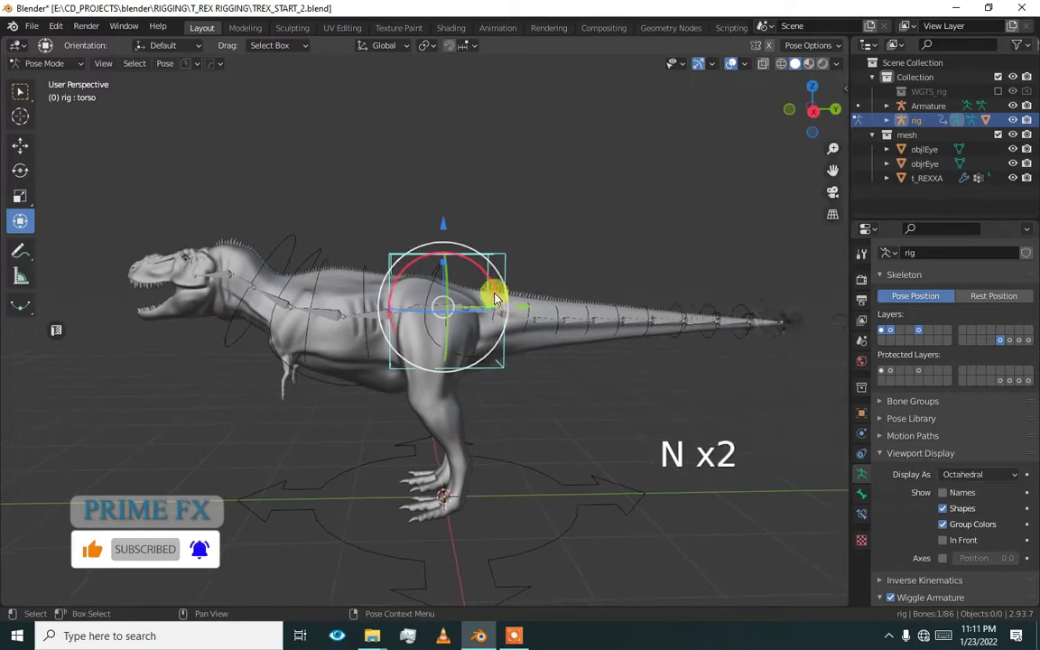
# Step: Switch to Object Mode and delete the generated rig
pyautogui.hotkey('ctrl', 'Tab')
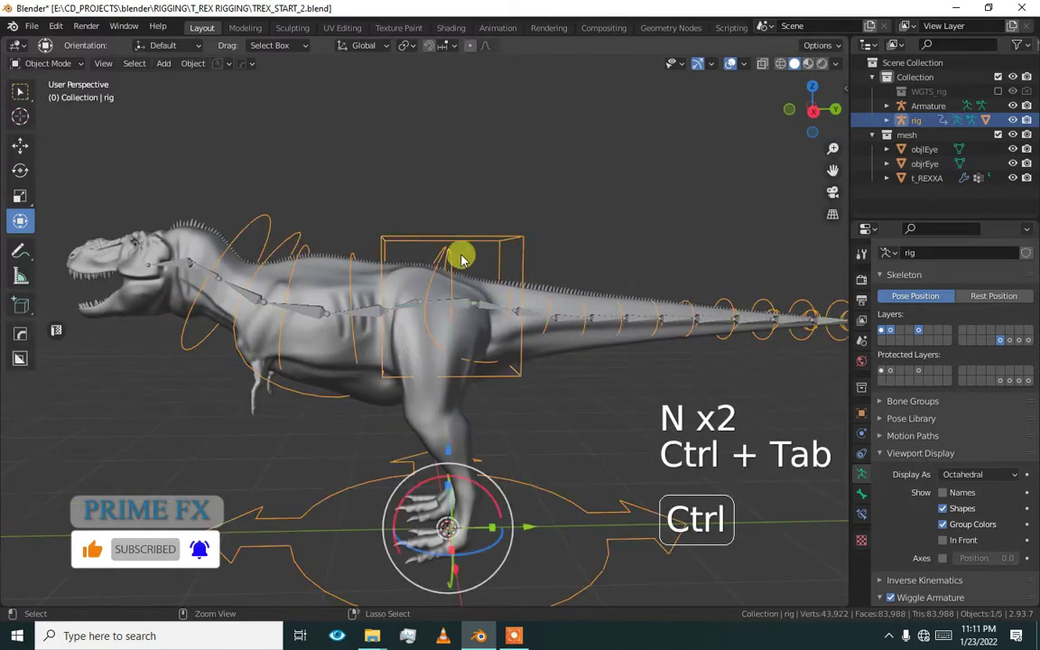
pyautogui.press('Delete')
pyautogui.click(524, 230)
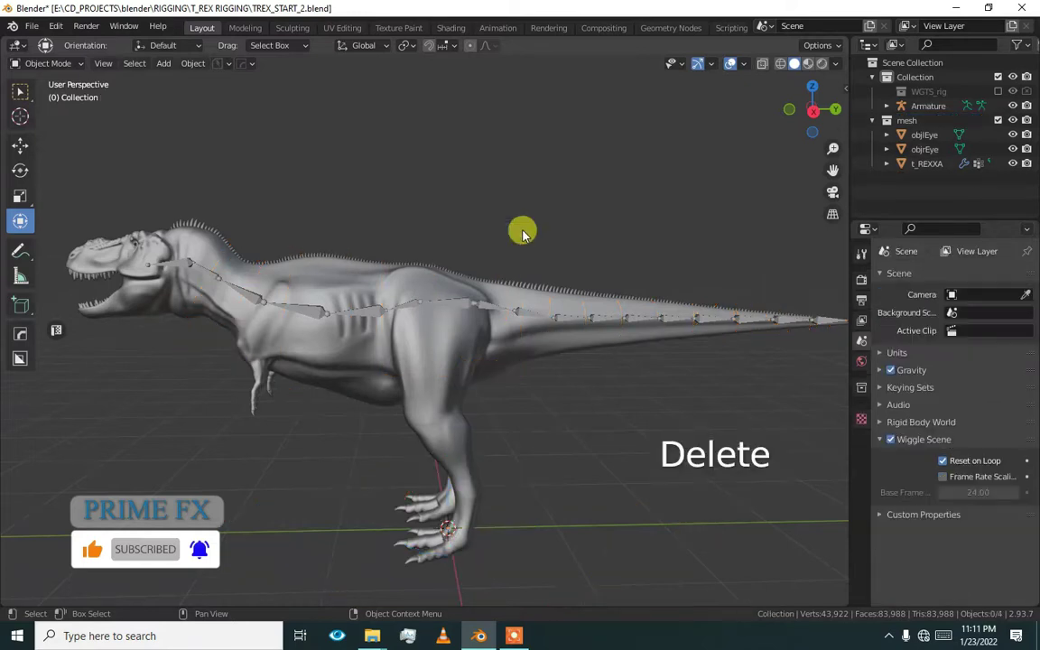
# Step: Delete all vertex groups from the T-Rex body mesh
pyautogui.click(399, 318)
pyautogui.click(1027, 353)
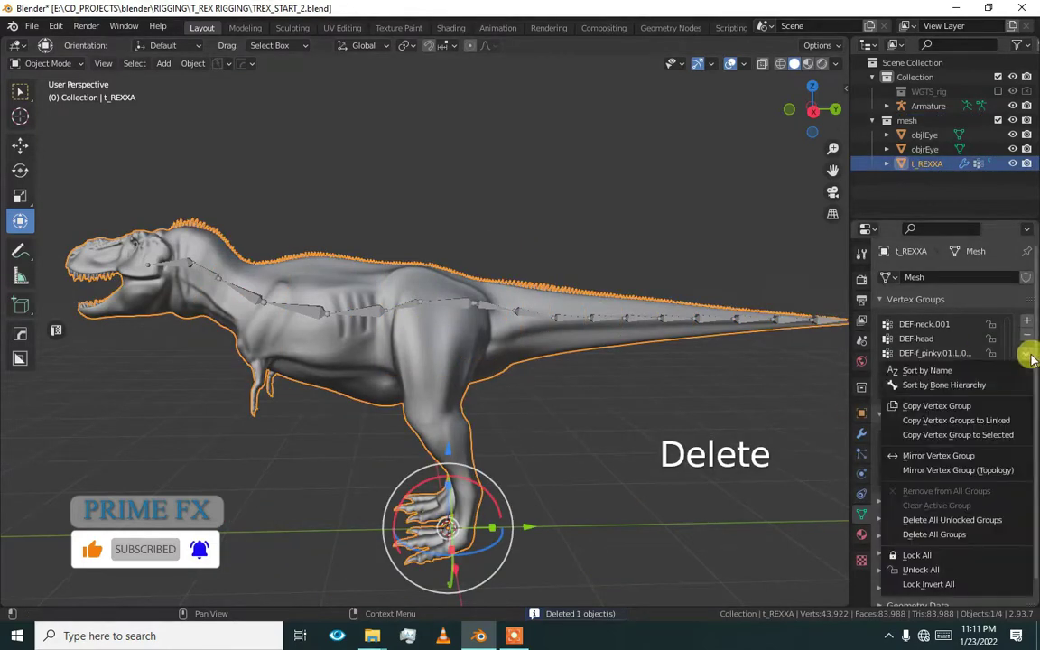
pyautogui.click(944, 534)
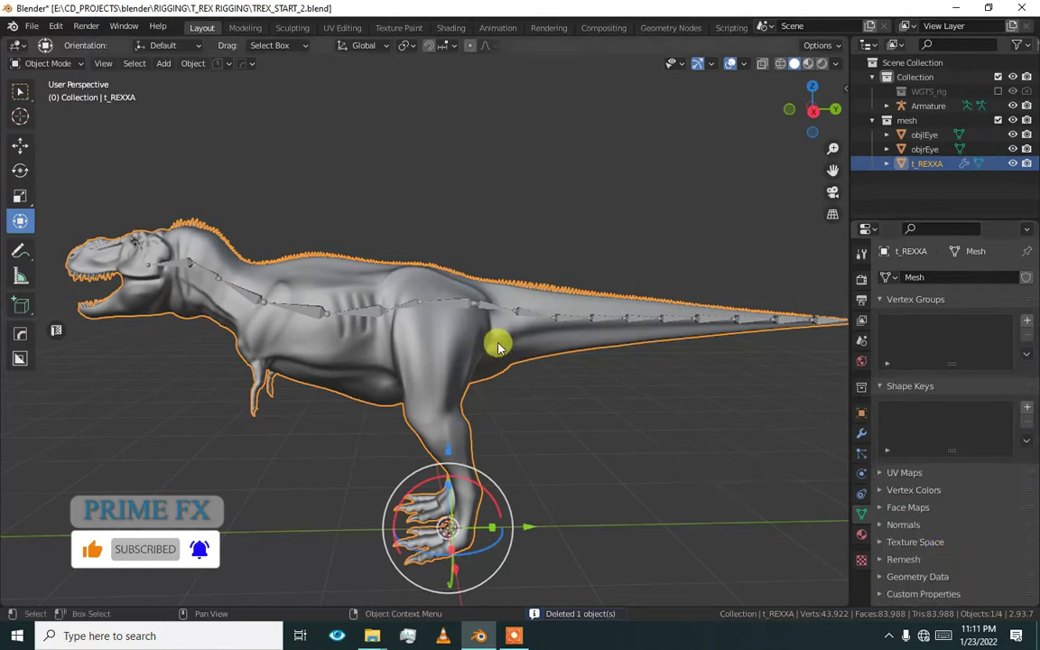
# Step: Enter Edit Mode on the spine Armature with no bones selected
pyautogui.click(453, 303)
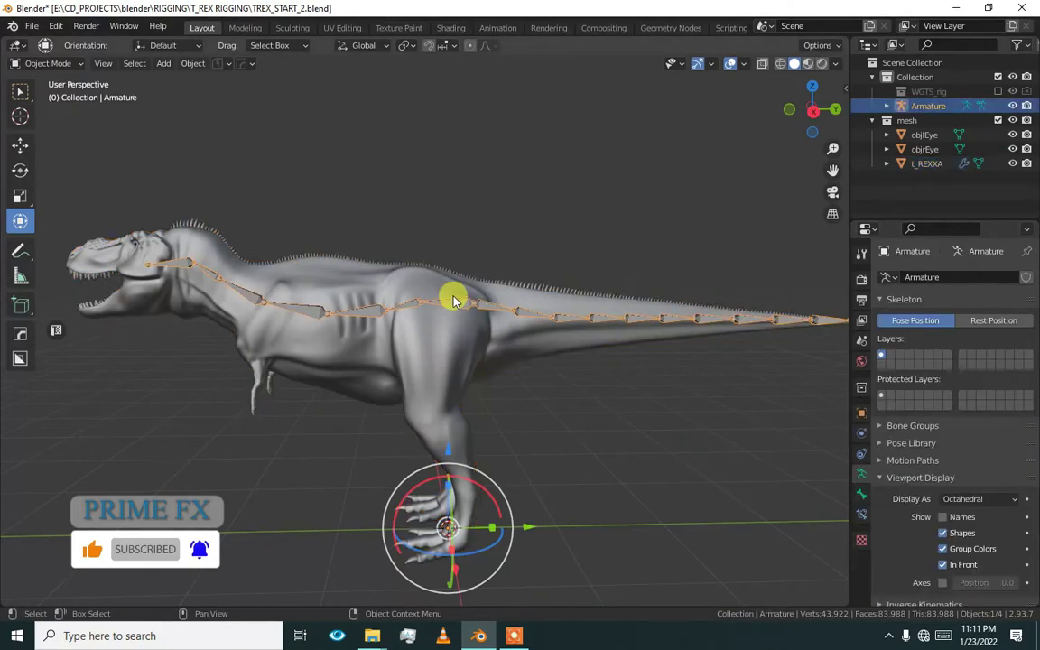
pyautogui.press('Tab')
pyautogui.click(418, 299)
pyautogui.scroll(3, 476, 298)
pyautogui.scroll(-3, 480, 301)
pyautogui.click(493, 403)
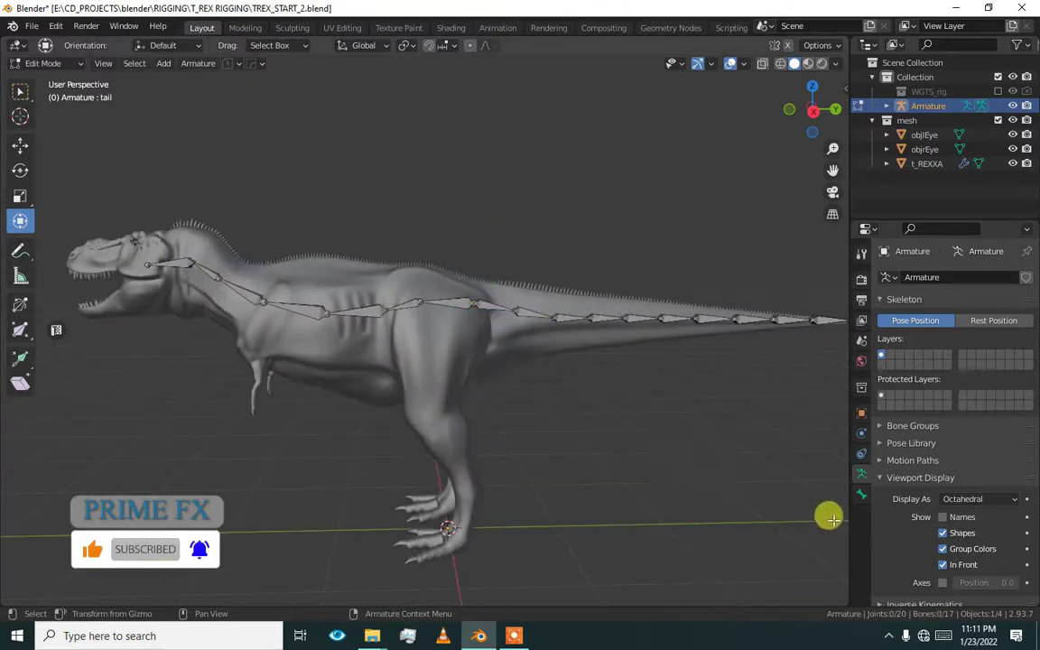
# Step: Replace the Rigify sample filter with "paw" and collapse the Rigify layer names section
pyautogui.scroll(-6, 1032, 561)
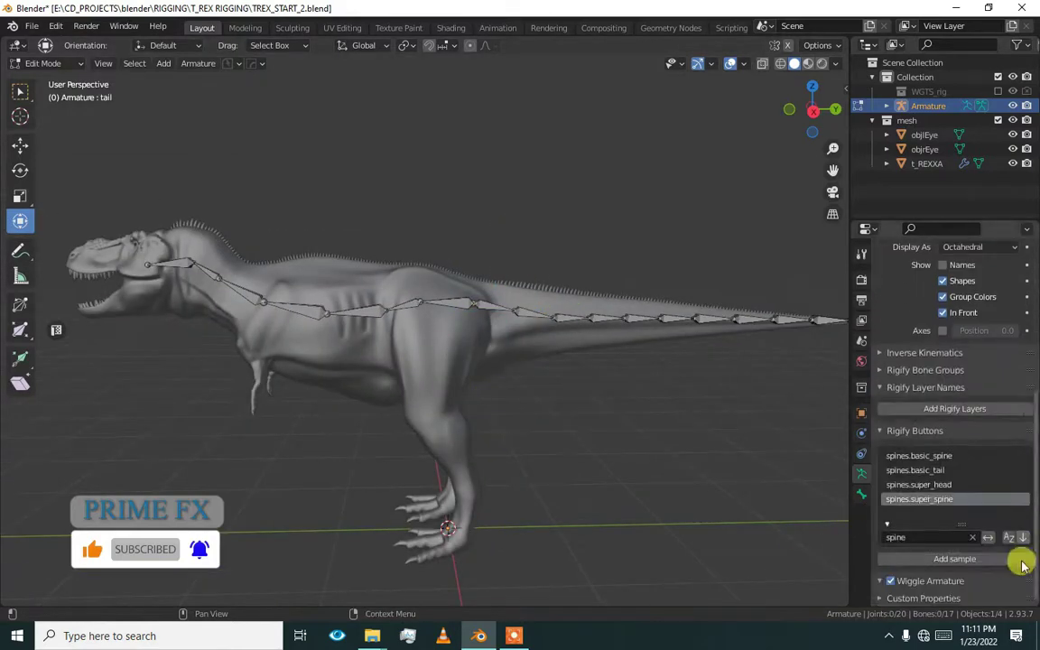
pyautogui.click(976, 539)
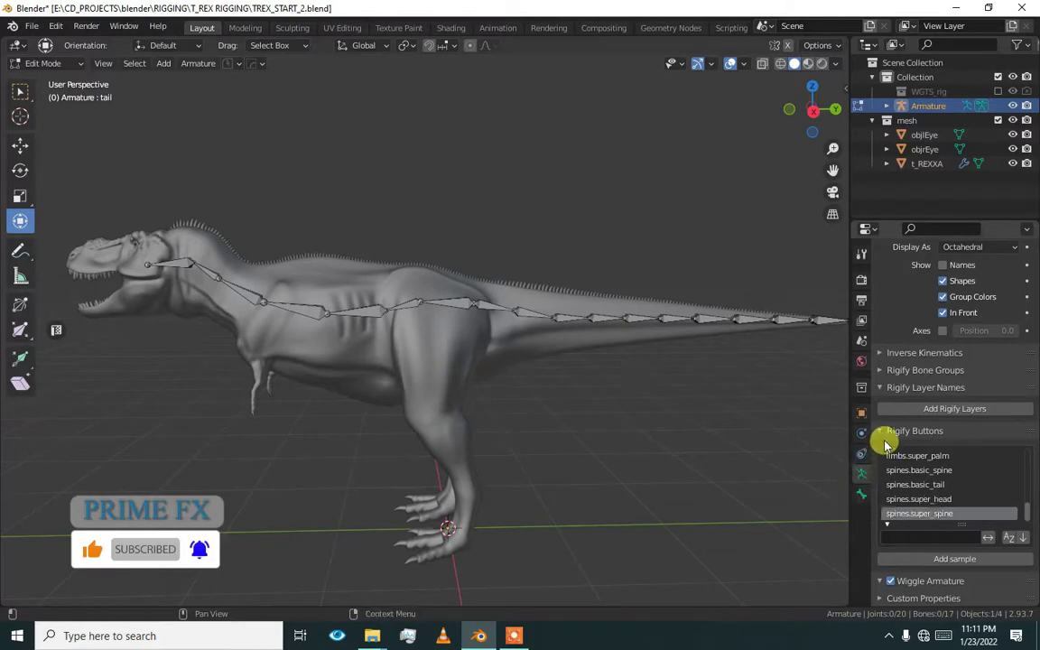
pyautogui.click(889, 388)
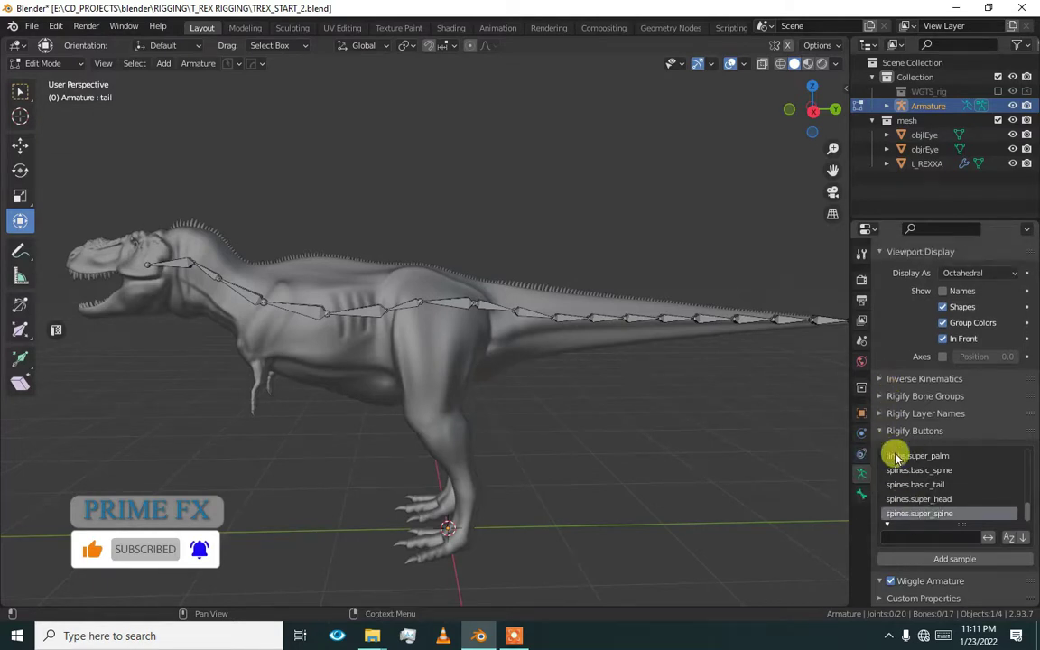
pyautogui.click(918, 536)
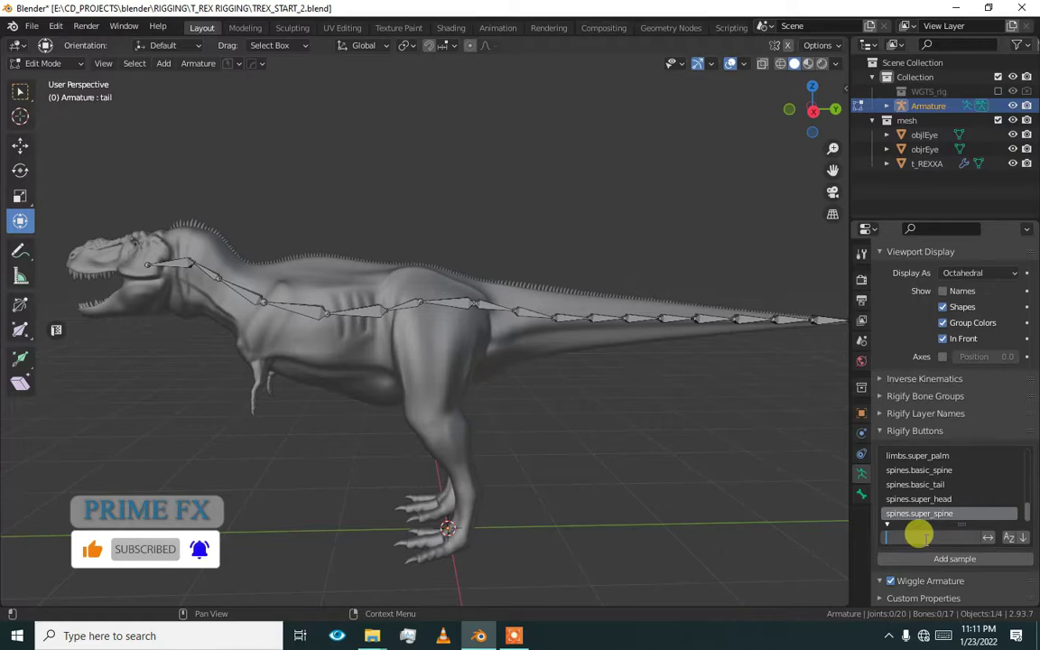
pyautogui.write('paw')
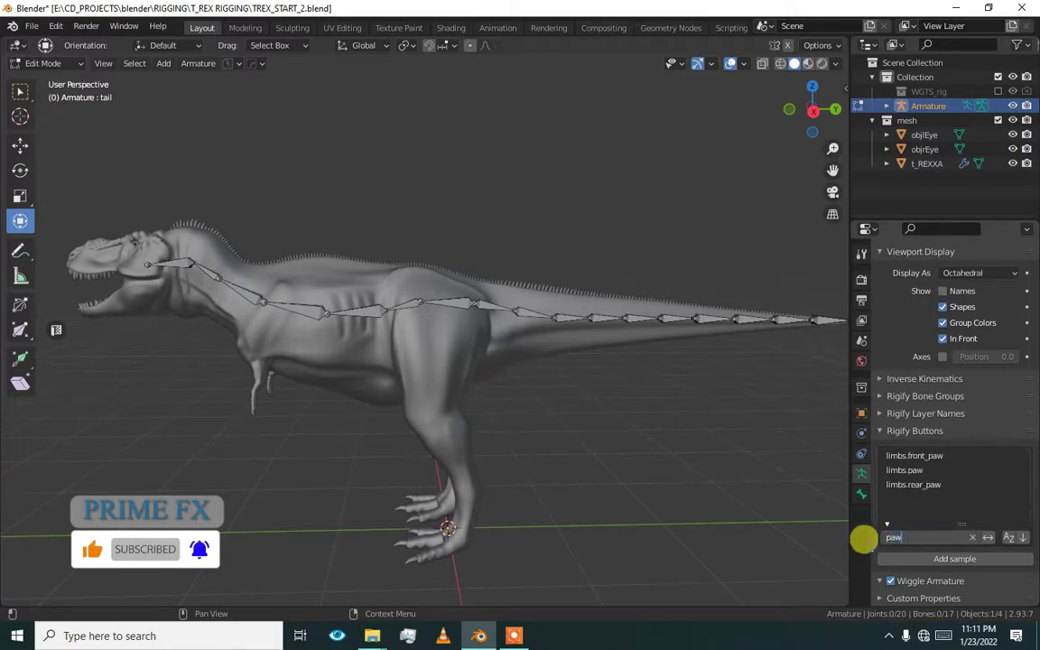
# Step: Add the limbs.paw sample to the armature
pyautogui.click(896, 476)
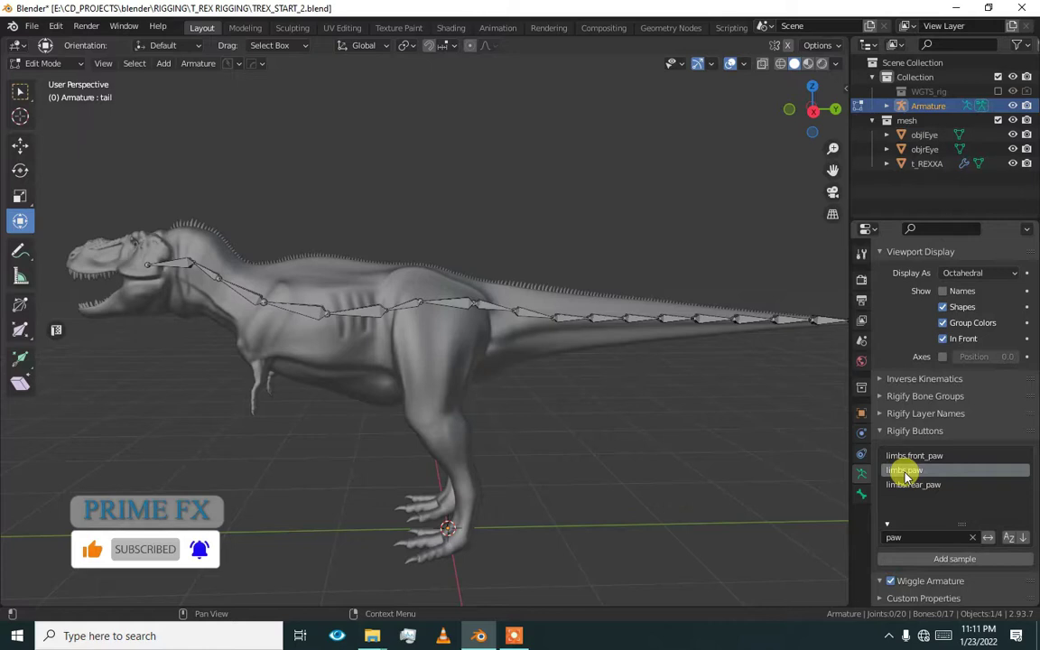
pyautogui.click(910, 485)
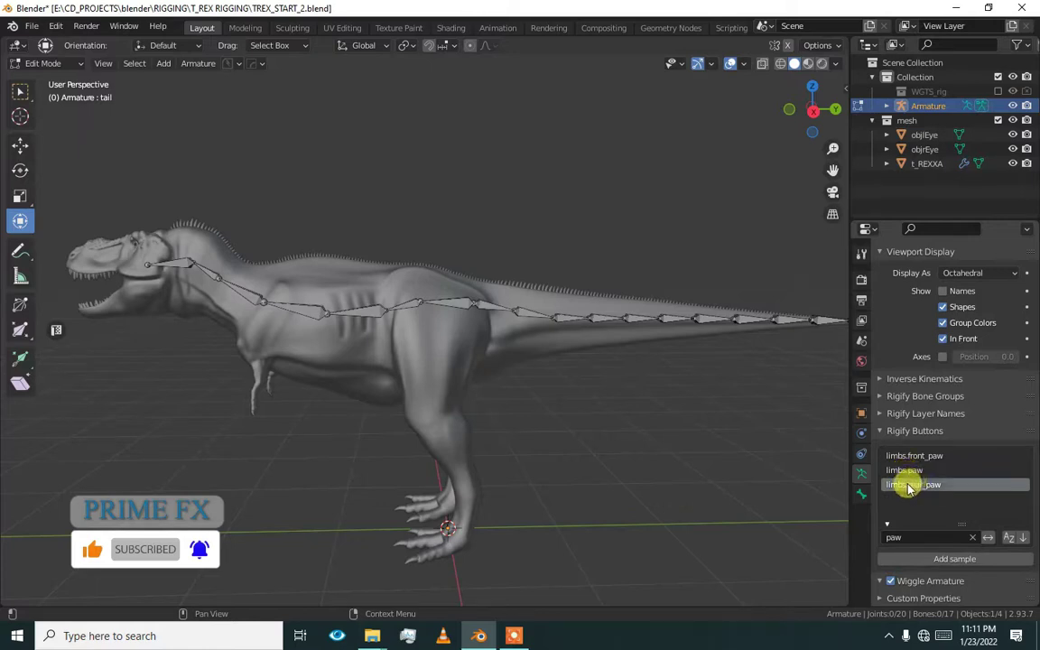
pyautogui.click(915, 471)
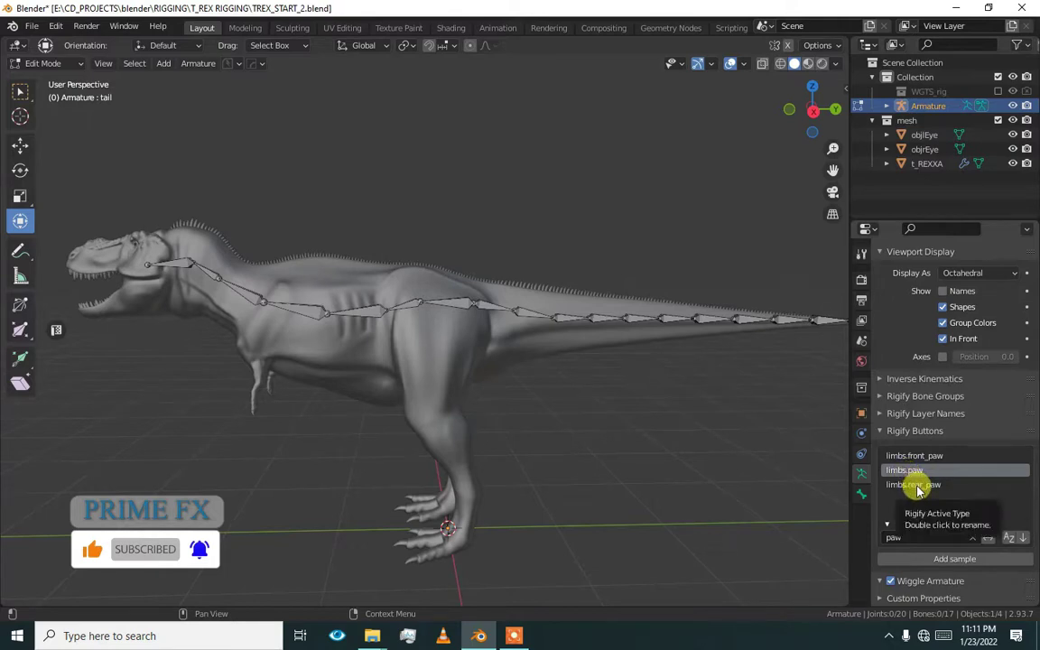
pyautogui.click(916, 486)
pyautogui.click(914, 473)
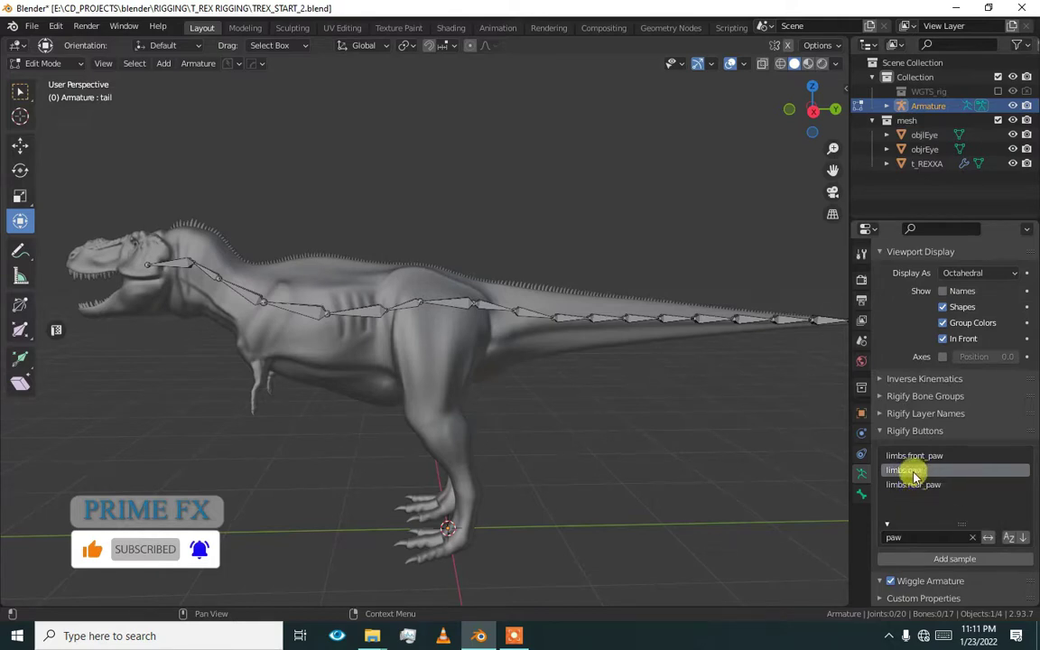
pyautogui.click(930, 560)
# Step: In the right side view, scale up the new paw limb bones and move them up over the hind leg
pyautogui.moveTo(708, 539); pyautogui.dragTo(411, 488, button='middle')
pyautogui.press('KP_3')
pyautogui.scroll(2, 414, 446)
pyautogui.keyDown('shift'); pyautogui.moveTo(414, 446); pyautogui.dragTo(422, 330, button='middle'); pyautogui.keyUp('shift')
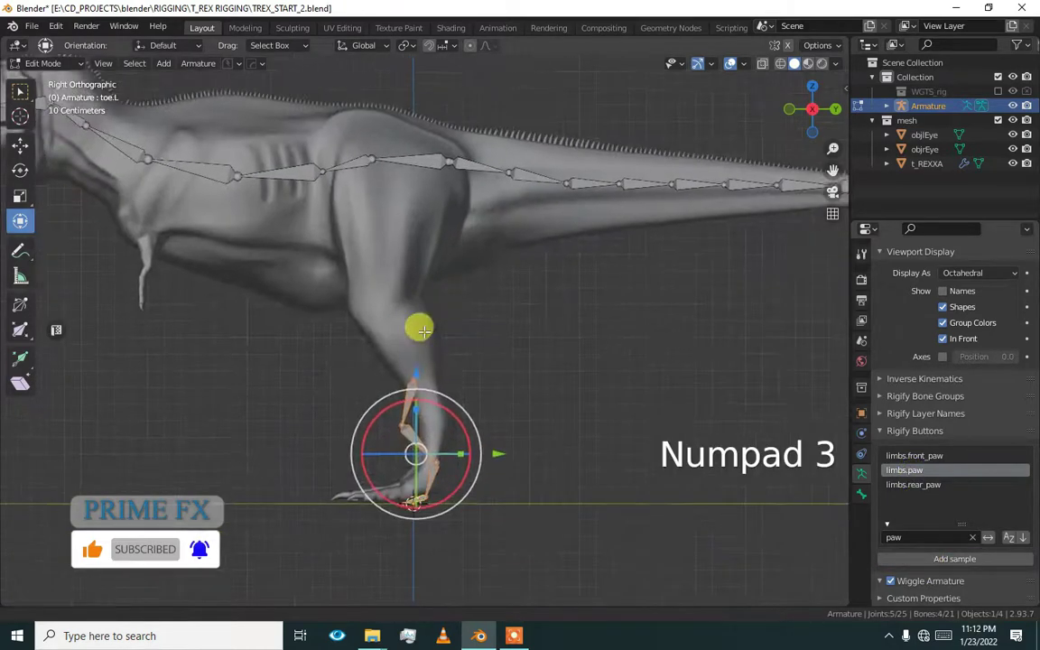
pyautogui.scroll(-3, 424, 341)
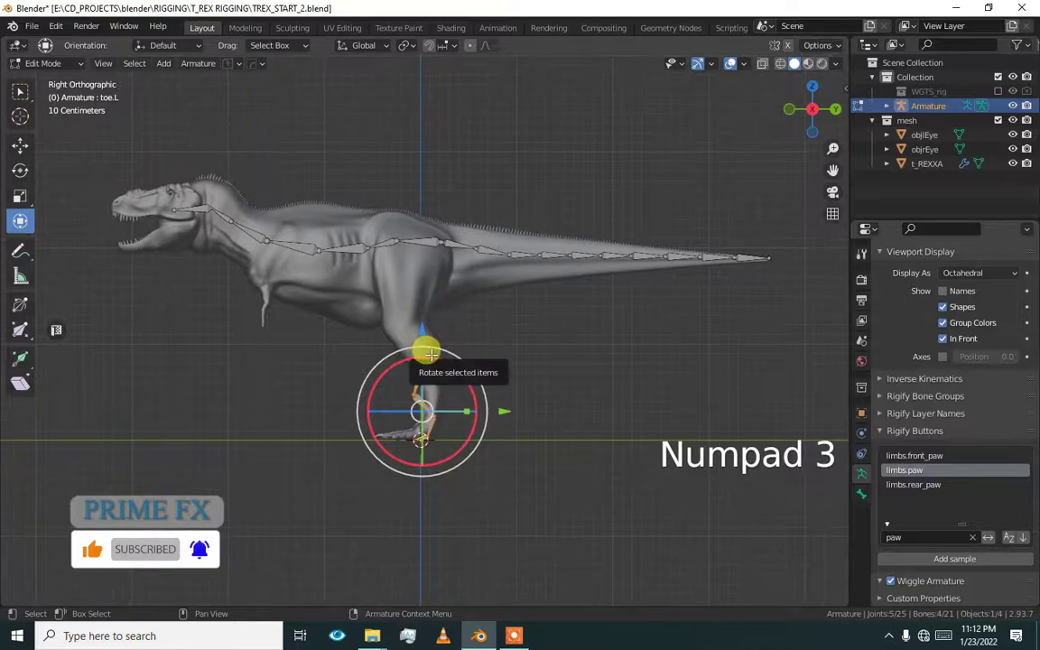
pyautogui.press('s')
pyautogui.click(495, 338)
pyautogui.moveTo(424, 404); pyautogui.dragTo(408, 336)
pyautogui.scroll(4, 408, 336)
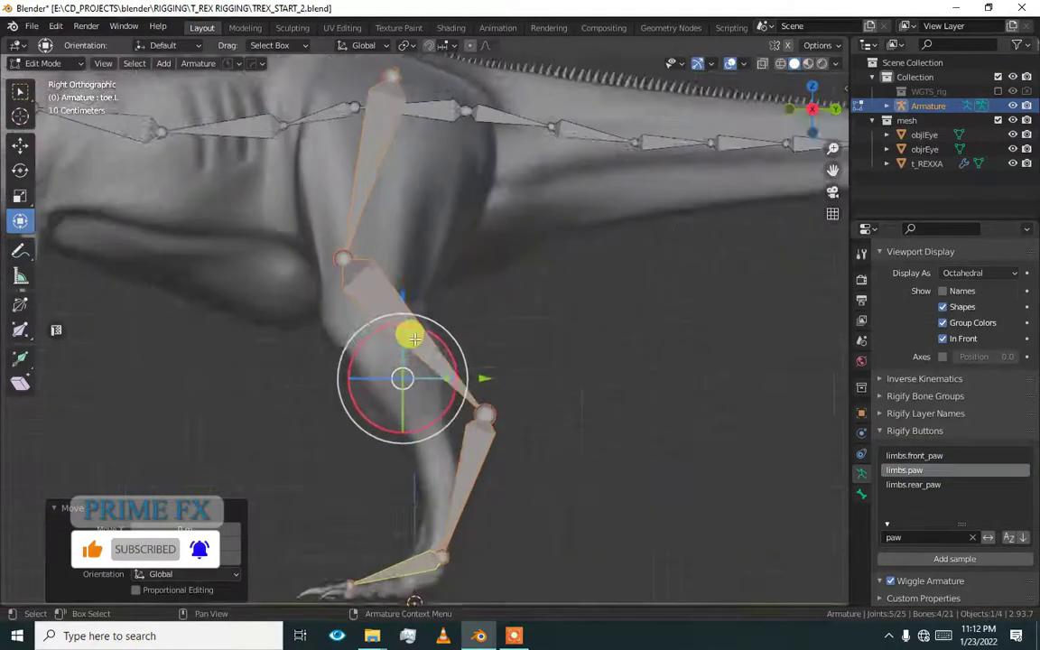
# Step: Scale the limb bones down to about 0.8 and lower them onto the foot
pyautogui.scroll(-1, 427, 343)
pyautogui.press('s')
pyautogui.click(424, 348)
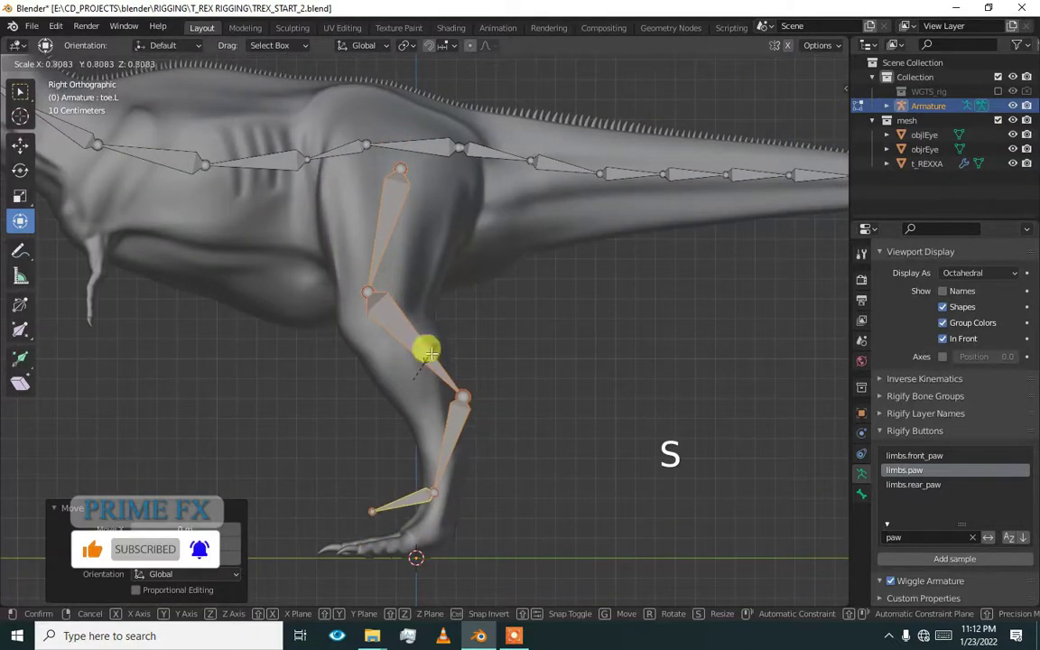
pyautogui.moveTo(402, 366); pyautogui.dragTo(402, 407)
# Step: Move the joint between the shin and foot bones into the T-Rex's ankle in the side view
pyautogui.click(458, 445)
pyautogui.scroll(3, 476, 438)
pyautogui.keyDown('shift'); pyautogui.moveTo(480, 473); pyautogui.dragTo(499, 393, button='middle'); pyautogui.keyUp('shift')
pyautogui.click(511, 429)
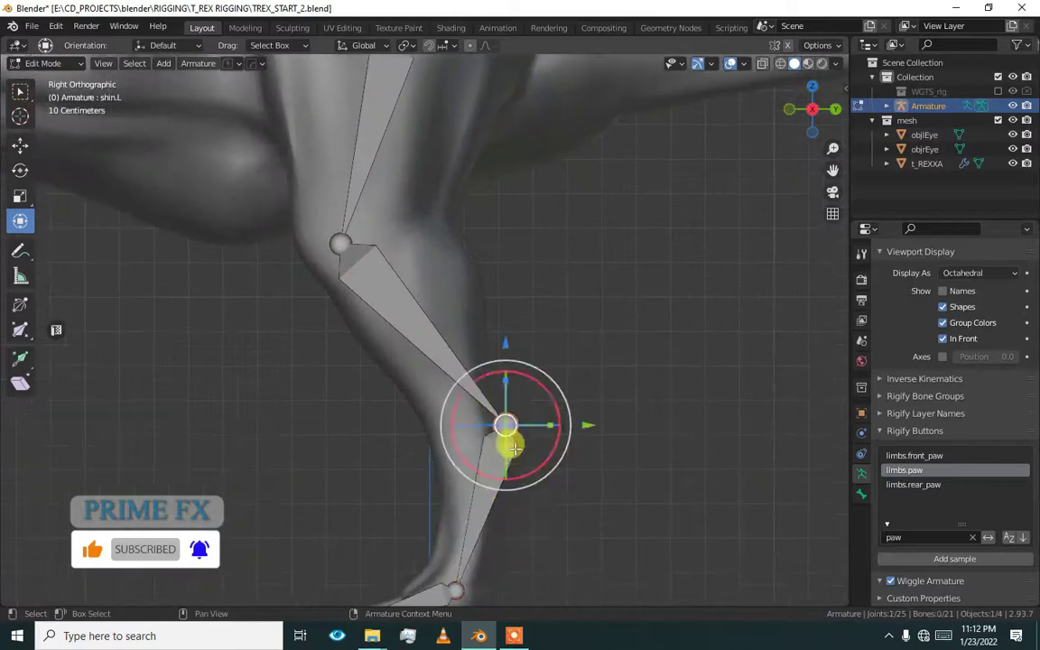
pyautogui.moveTo(508, 424); pyautogui.dragTo(493, 466)
# Step: Move the knee joint into the T-Rex's knee and the top of the thigh bone up into the hip
pyautogui.click(337, 247)
pyautogui.moveTo(337, 247); pyautogui.dragTo(365, 257)
pyautogui.keyDown('shift'); pyautogui.moveTo(365, 257); pyautogui.dragTo(387, 388, button='middle'); pyautogui.keyUp('shift')
pyautogui.scroll(-5, 387, 388)
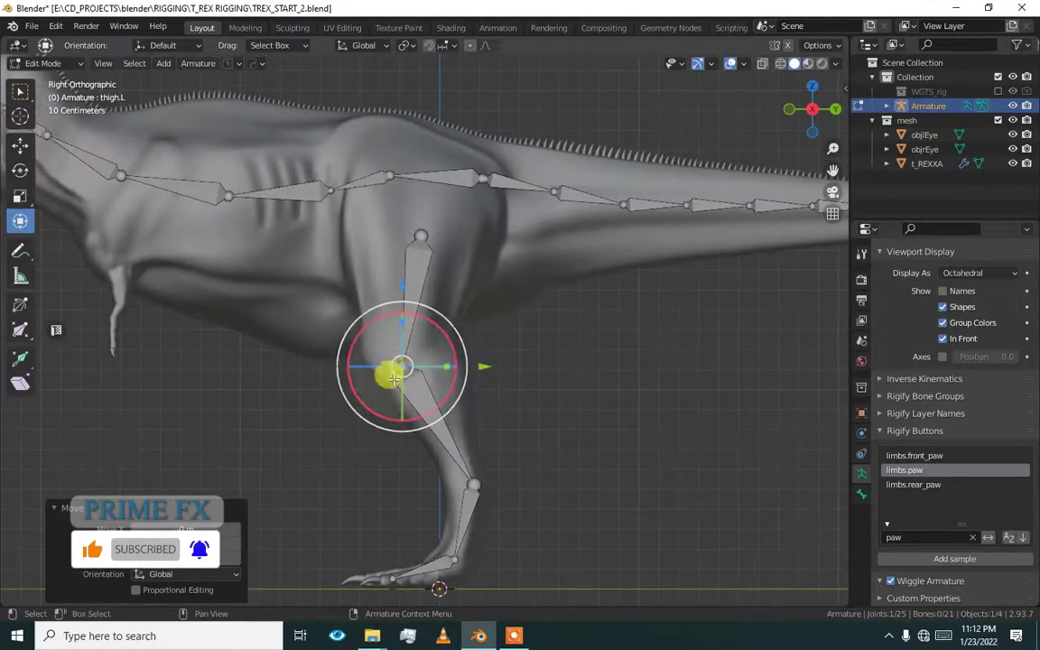
pyautogui.click(413, 239)
pyautogui.moveTo(414, 238); pyautogui.dragTo(443, 196)
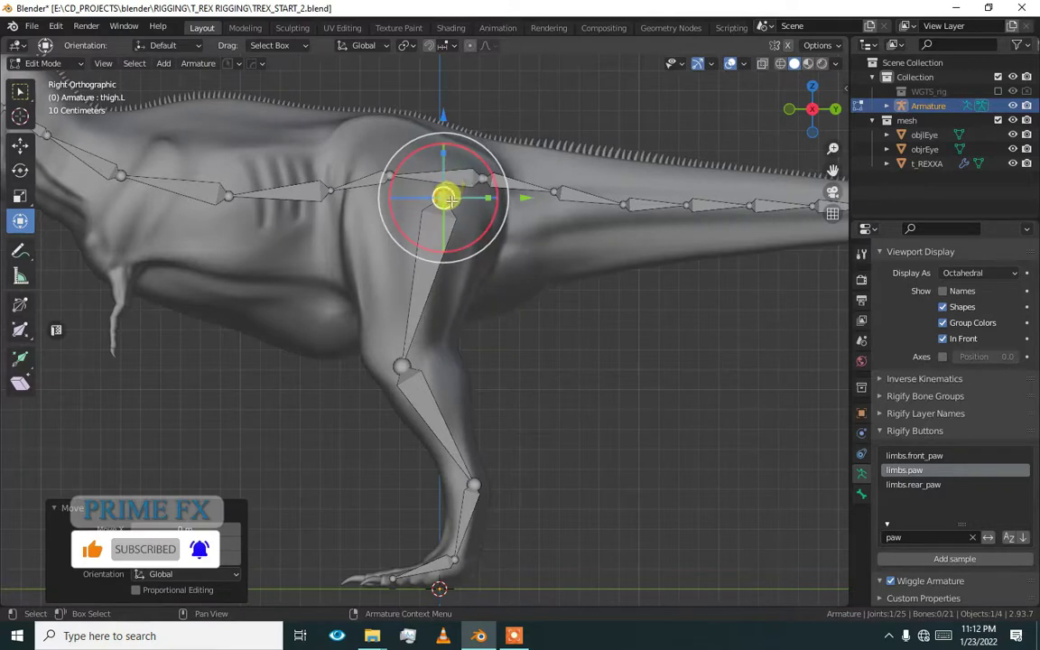
# Step: In the front view, move the whole linked leg chain about 0.38 m along X into the T-Rex's left leg
pyautogui.scroll(-1, 423, 316)
pyautogui.keyDown('shift'); pyautogui.moveTo(441, 341); pyautogui.dragTo(443, 304, button='middle'); pyautogui.keyUp('shift')
pyautogui.keyDown('shift'); pyautogui.moveTo(471, 436); pyautogui.dragTo(469, 383, button='middle'); pyautogui.keyUp('shift')
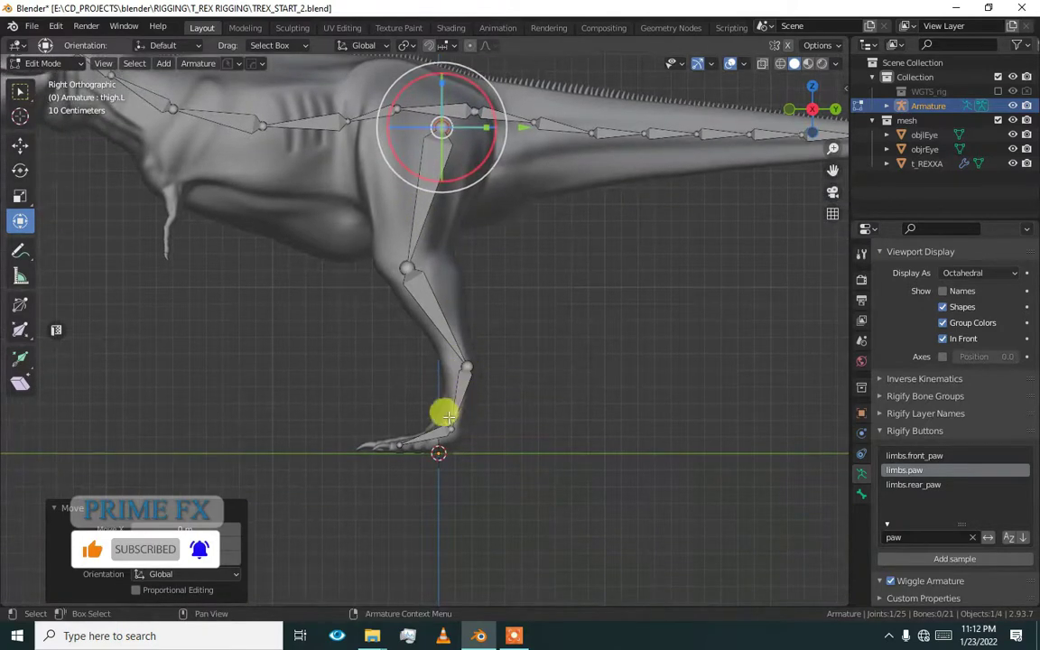
pyautogui.click(453, 416)
pyautogui.keyDown('alt'); pyautogui.moveTo(420, 436); pyautogui.dragTo(515, 436); pyautogui.keyUp('alt')
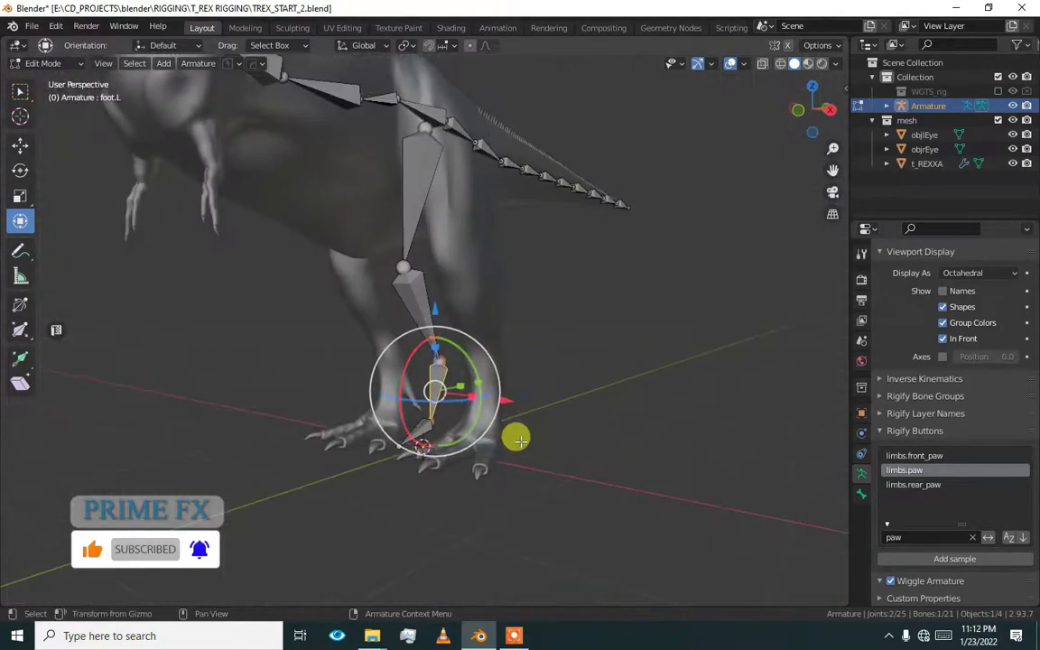
pyautogui.press('KP_1')
pyautogui.click(411, 235)
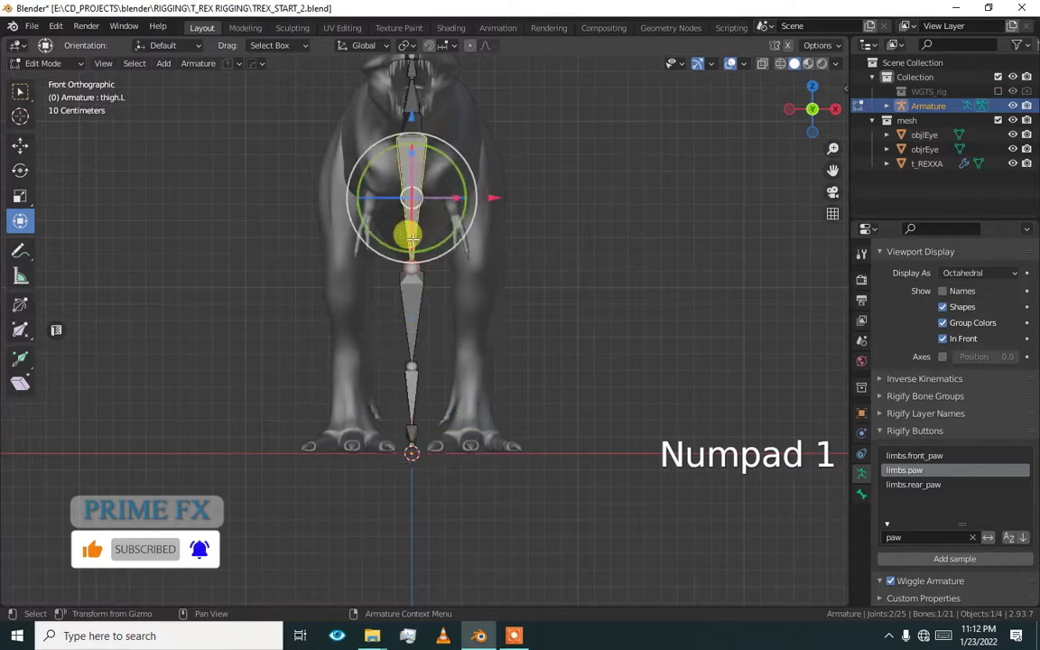
pyautogui.press('l')
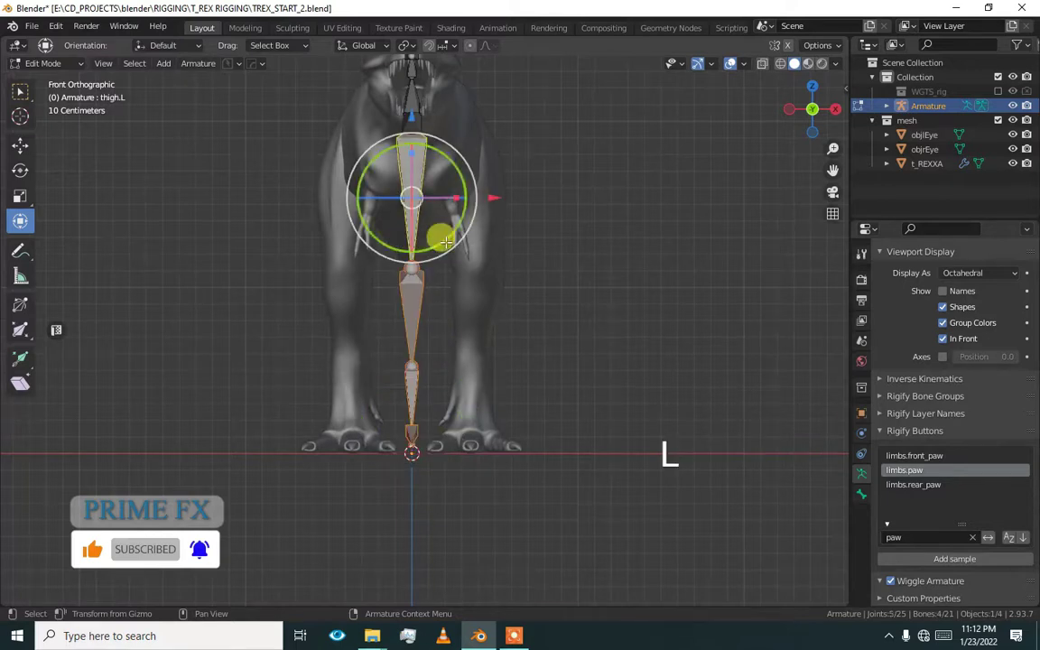
pyautogui.press('g')
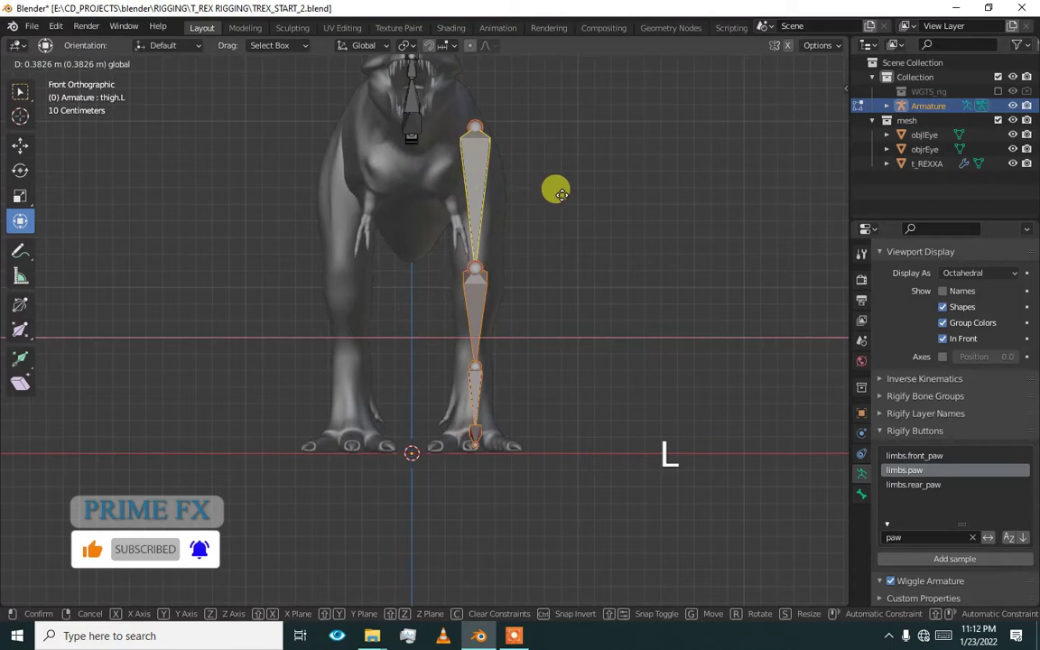
pyautogui.click(561, 195)
# Step: Shift the top joint of the left thigh bone slightly inward towards the body's centre
pyautogui.click(477, 131)
pyautogui.moveTo(475, 124); pyautogui.dragTo(467, 123)
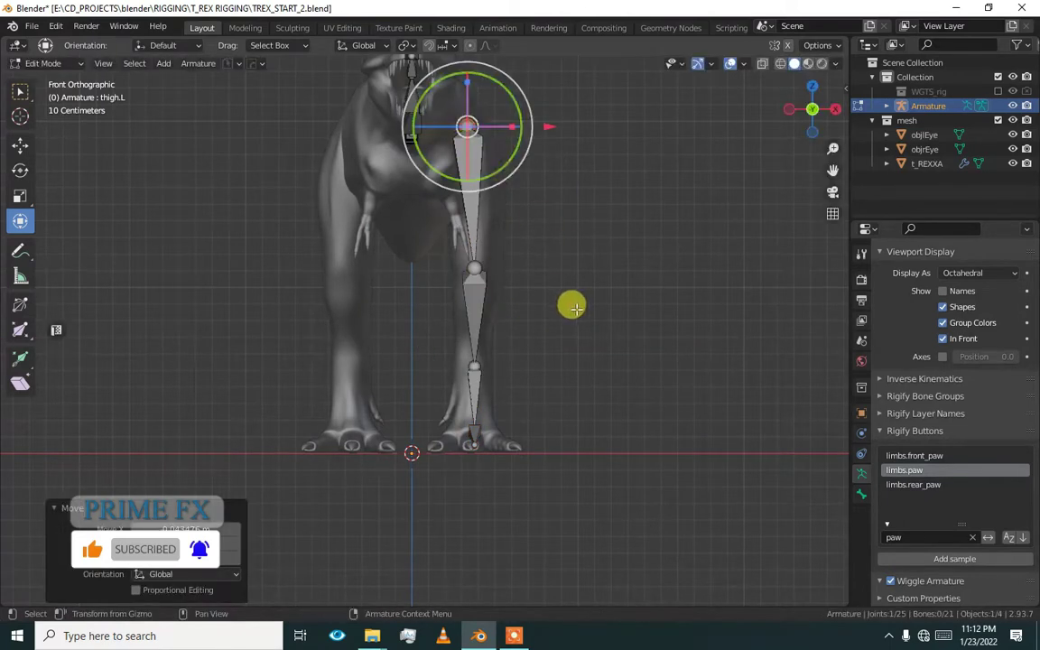
pyautogui.keyDown('alt'); pyautogui.moveTo(575, 308); pyautogui.dragTo(571, 360); pyautogui.keyUp('alt')
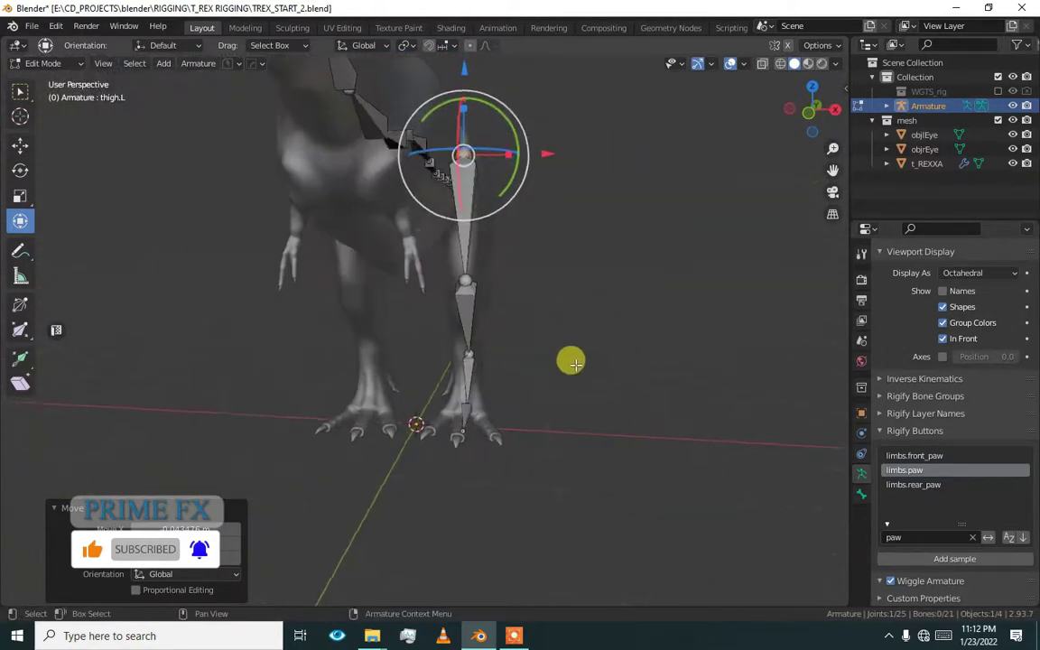
# Step: In the right side view, move the tip of the left toe bone back to the base of the toes
pyautogui.scroll(3, 503, 357)
pyautogui.keyDown('alt'); pyautogui.moveTo(503, 356); pyautogui.dragTo(434, 385); pyautogui.keyUp('alt')
pyautogui.keyDown('alt'); pyautogui.moveTo(502, 362); pyautogui.dragTo(455, 364); pyautogui.keyUp('alt')
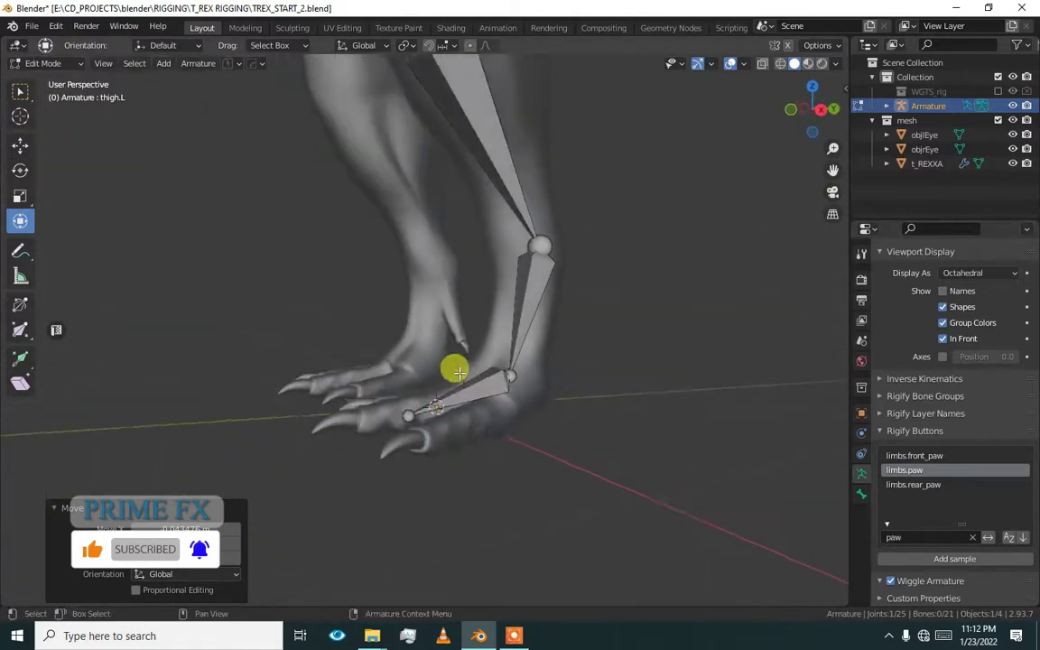
pyautogui.press('KP_3')
pyautogui.scroll(4, 456, 371)
pyautogui.click(371, 487)
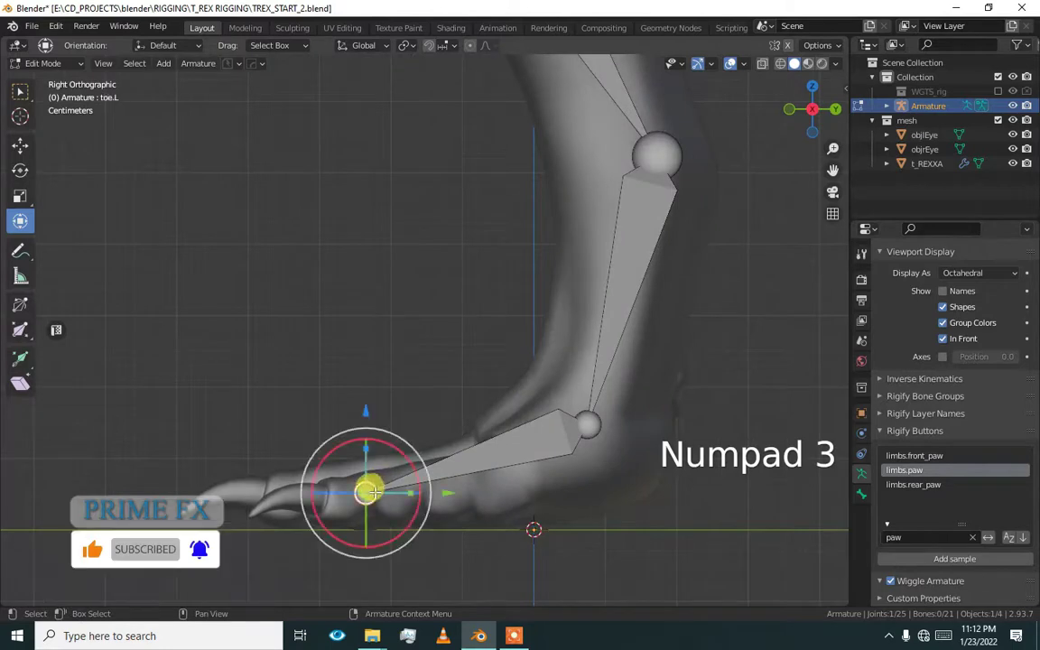
pyautogui.press('g')
pyautogui.click(464, 460)
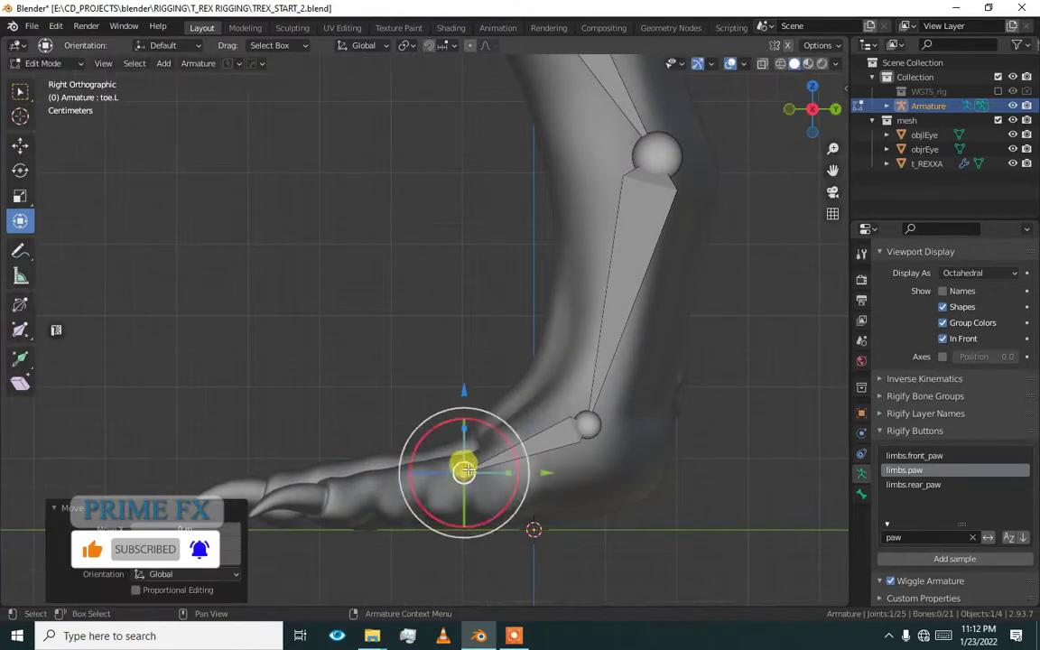
# Step: Move the joint between the lower leg and foot bones about 0.016 m back and down towards the heel
pyautogui.scroll(-3, 464, 461)
pyautogui.click(518, 385)
pyautogui.press('g')
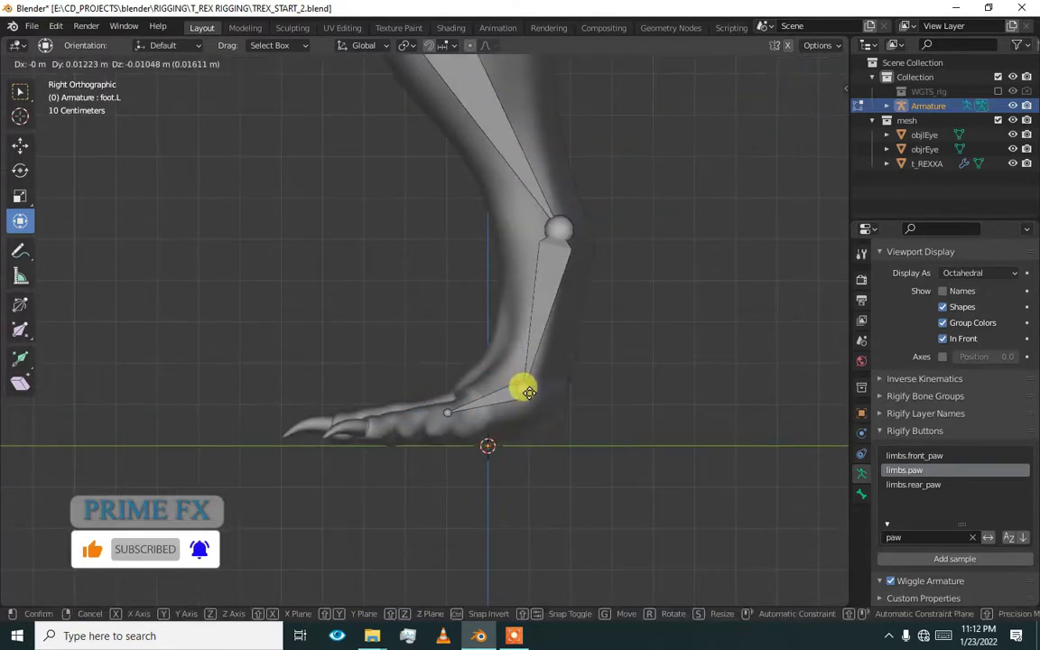
pyautogui.click(529, 391)
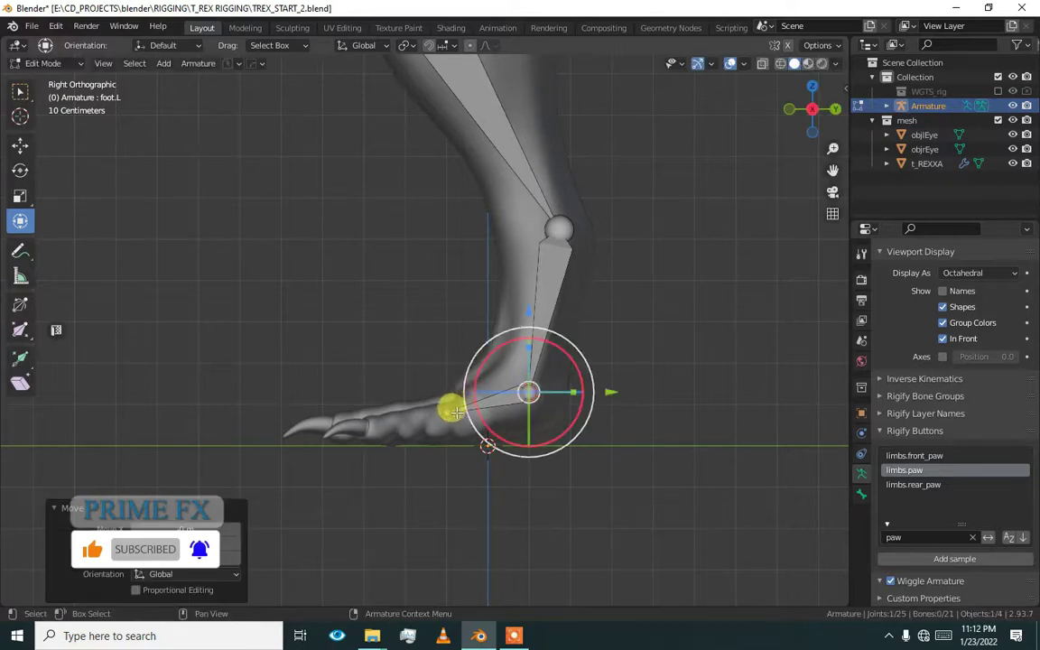
pyautogui.click(451, 414)
pyautogui.scroll(-1, 451, 414)
pyautogui.press('KP_1')
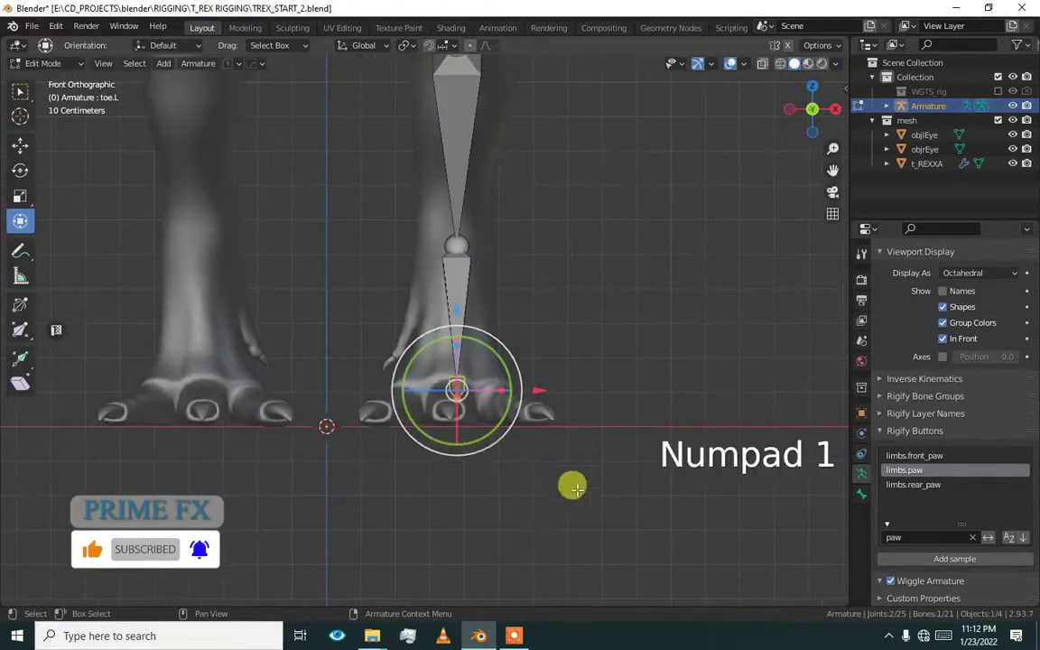
# Step: Filter the Rigify samples by "finger" and add the limbs.super_finger sample to the armature
pyautogui.click(974, 537)
pyautogui.click(955, 534)
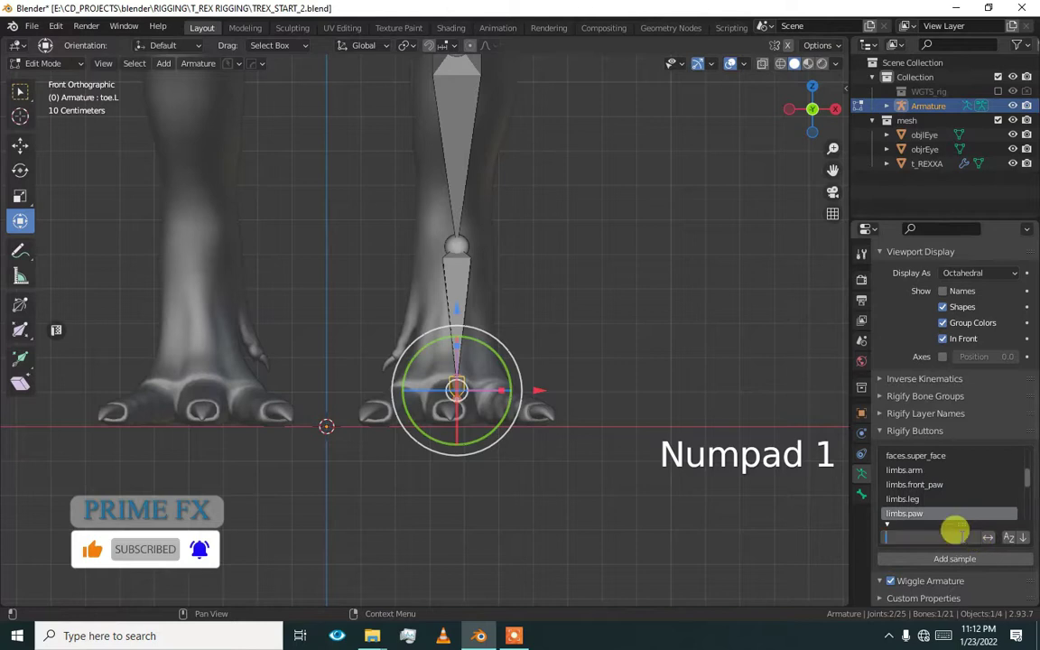
pyautogui.write('fing')
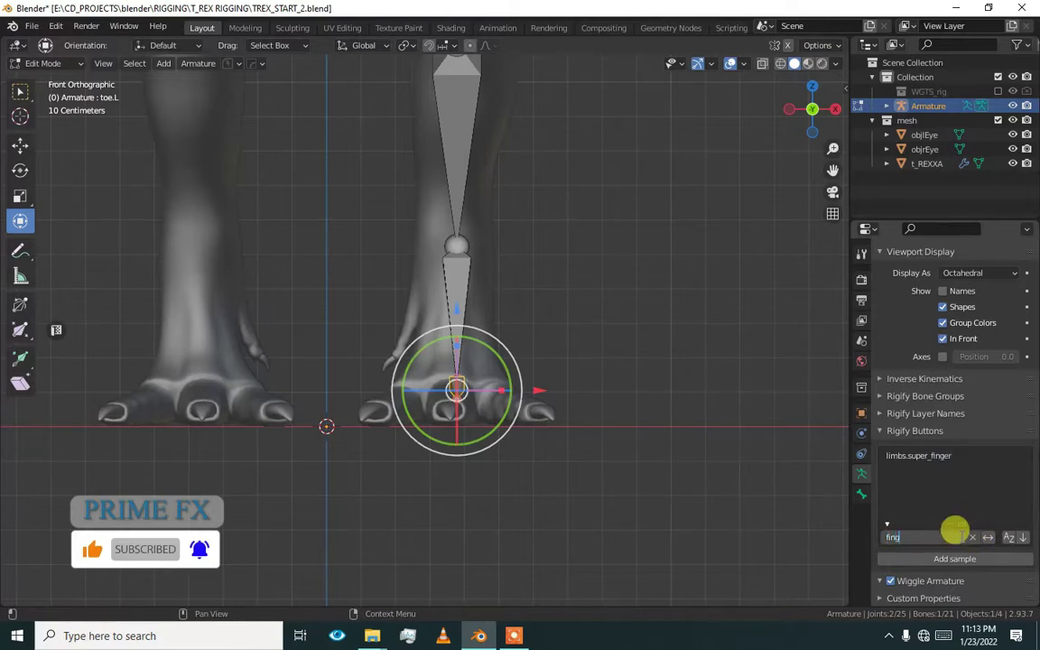
pyautogui.write('er')
pyautogui.click(921, 457)
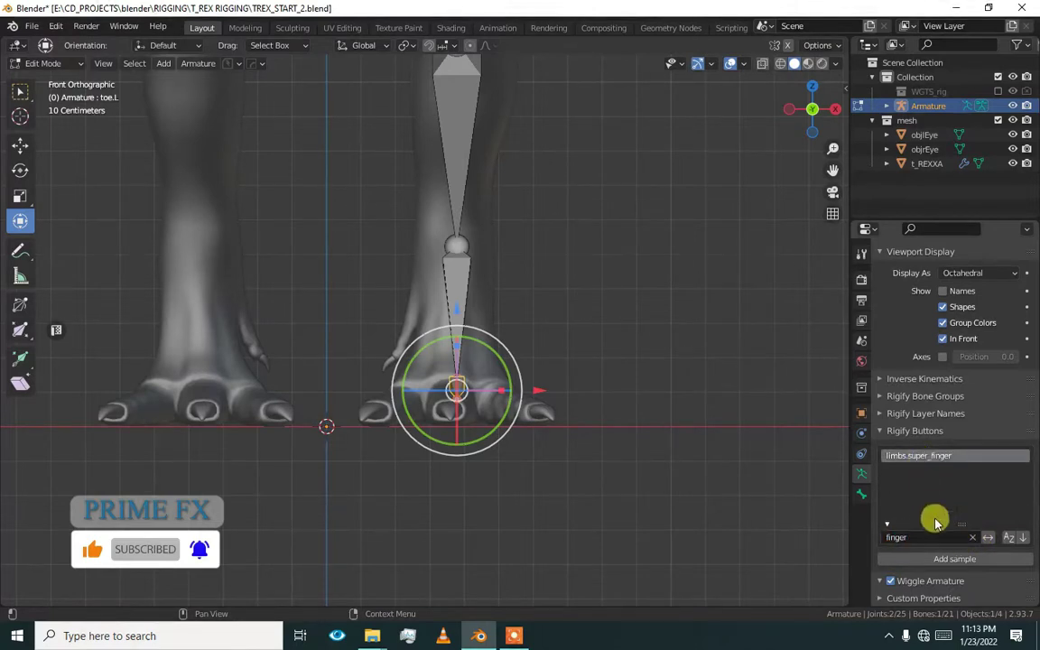
pyautogui.click(939, 558)
# Step: Scale the new finger bone chain up uniformly to about 2.77 times its size
pyautogui.keyDown('alt'); pyautogui.moveTo(447, 418); pyautogui.dragTo(383, 484); pyautogui.keyUp('alt')
pyautogui.scroll(1, 384, 463)
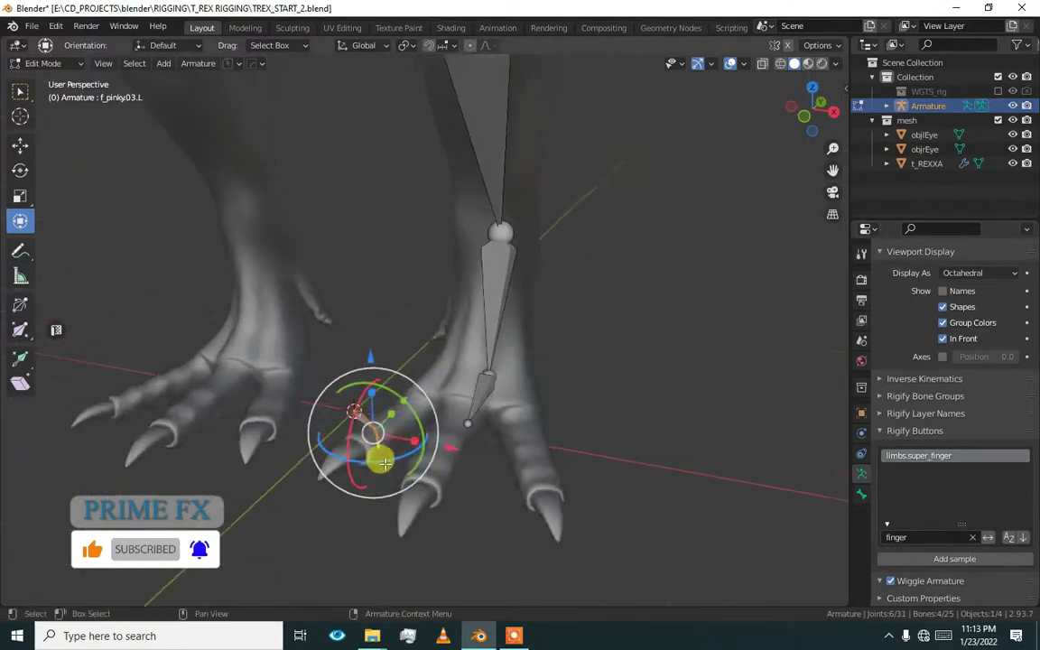
pyautogui.scroll(-1, 384, 461)
pyautogui.press('s')
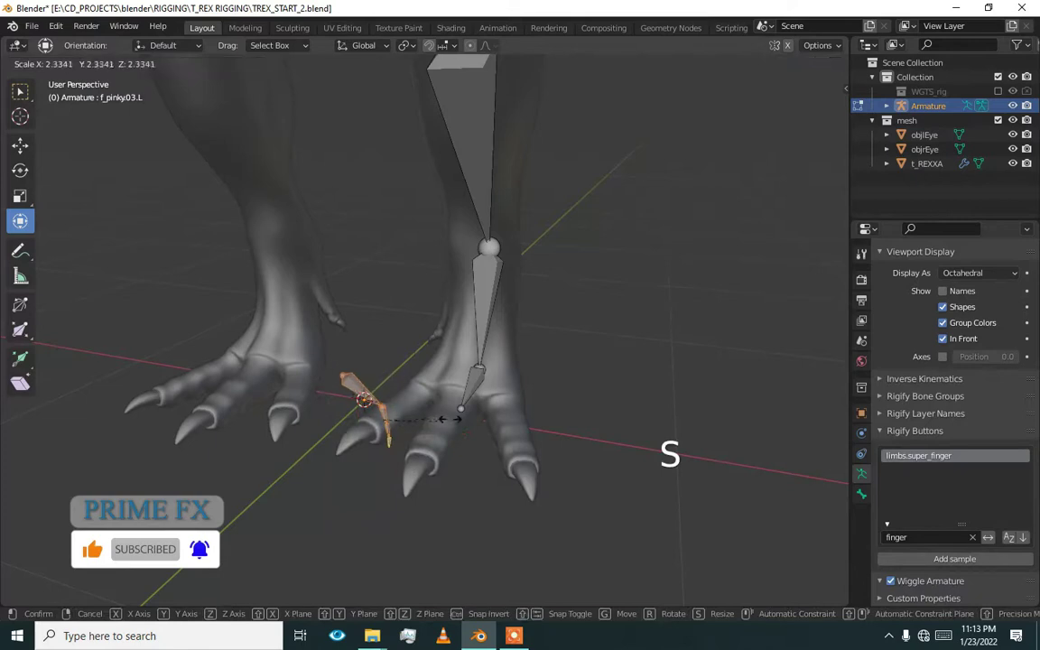
pyautogui.click(440, 421)
# Step: Flatten the finger bone chain by scaling it to 0 along the global X axis
pyautogui.press('s')
pyautogui.press('x')
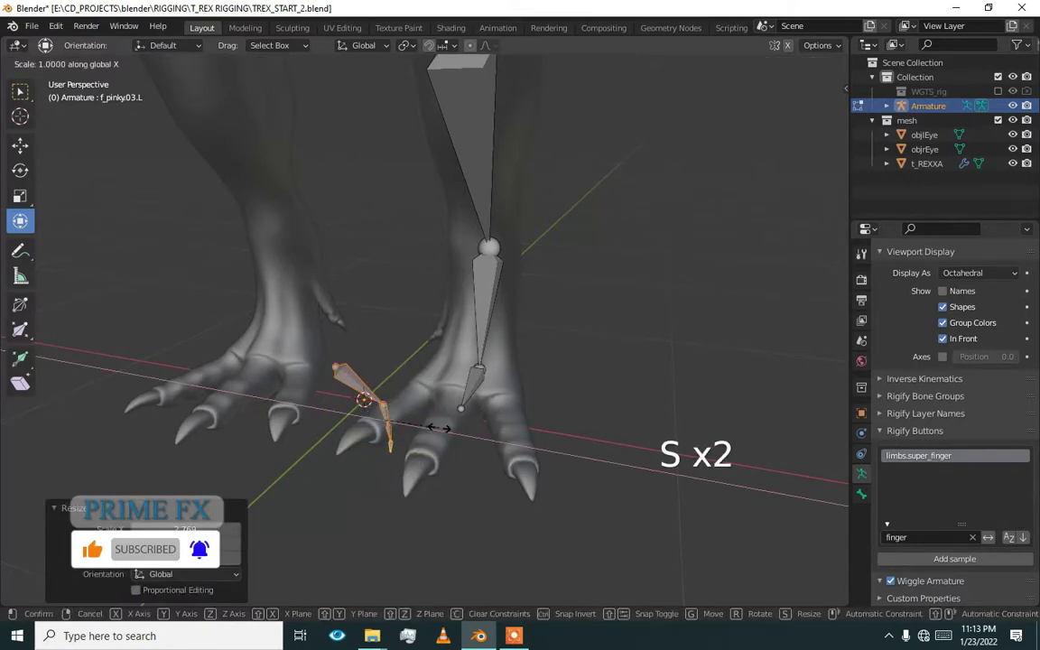
pyautogui.press('Escape')
pyautogui.write('s')
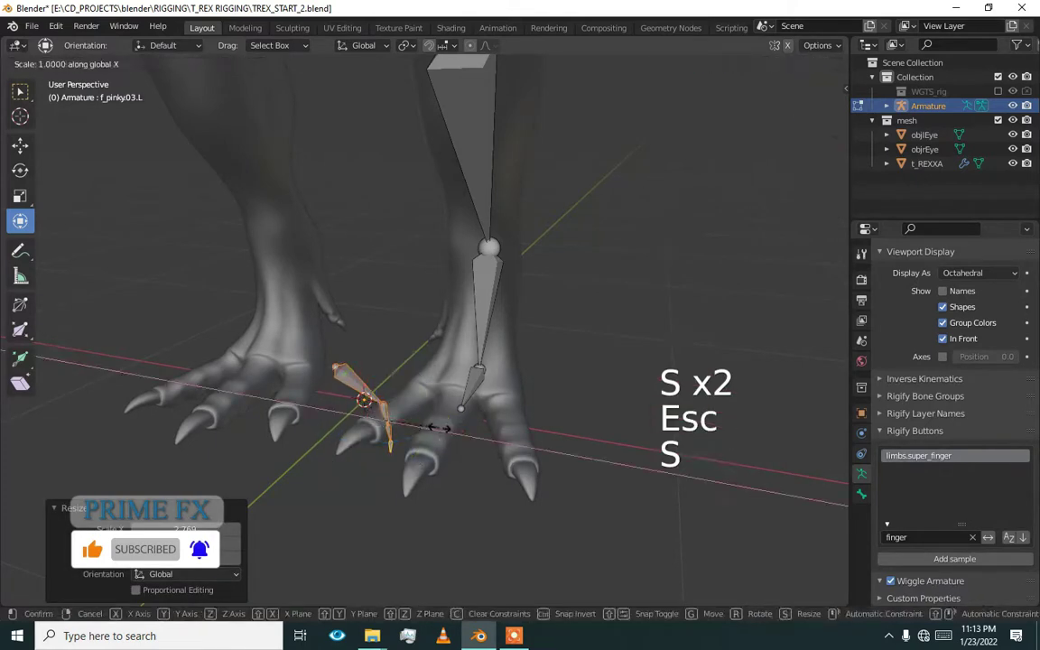
pyautogui.write('0')
pyautogui.click(440, 424)
pyautogui.keyDown('alt'); pyautogui.moveTo(436, 419); pyautogui.dragTo(425, 361); pyautogui.keyUp('alt')
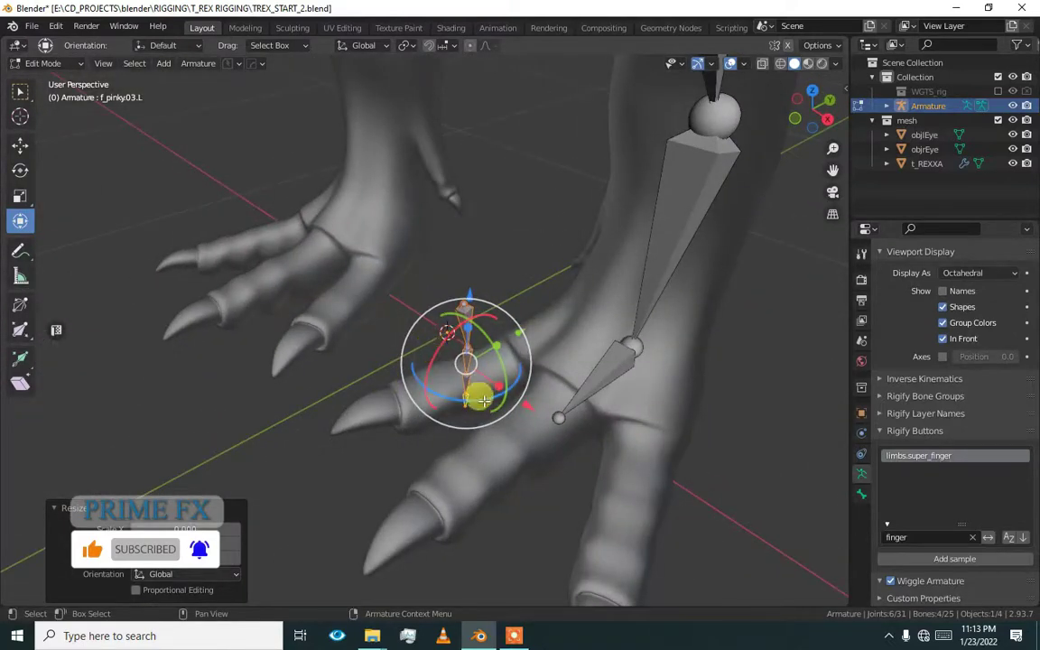
# Step: Rotate the finger bone chain 90° about the global Z axis and -90° about the global X axis
pyautogui.moveTo(467, 401); pyautogui.dragTo(472, 400)
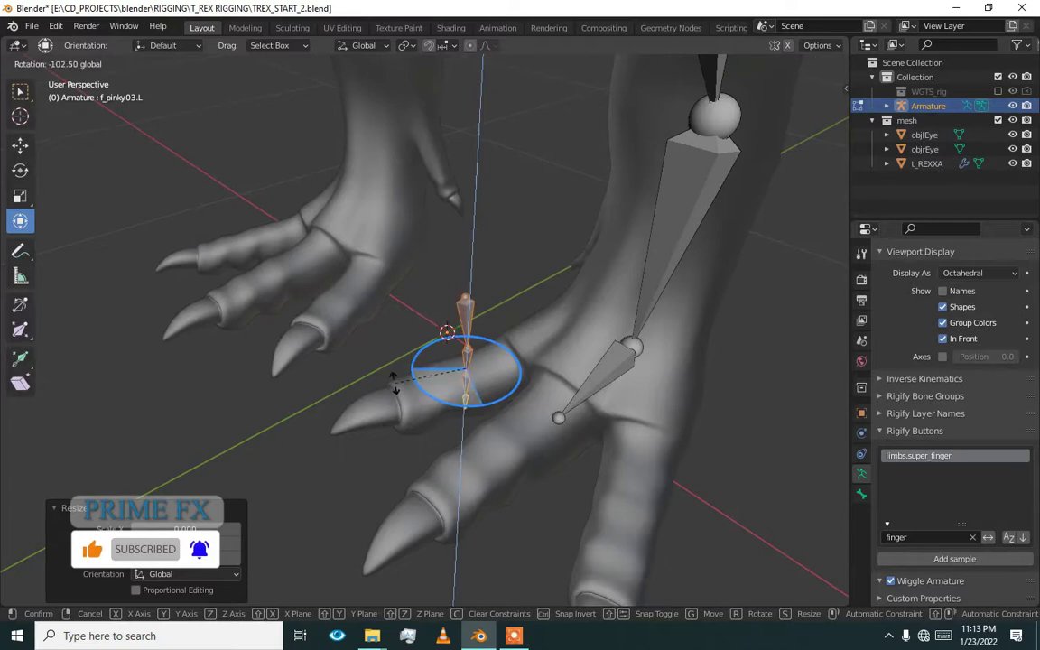
pyautogui.write('90')
pyautogui.press('Return')
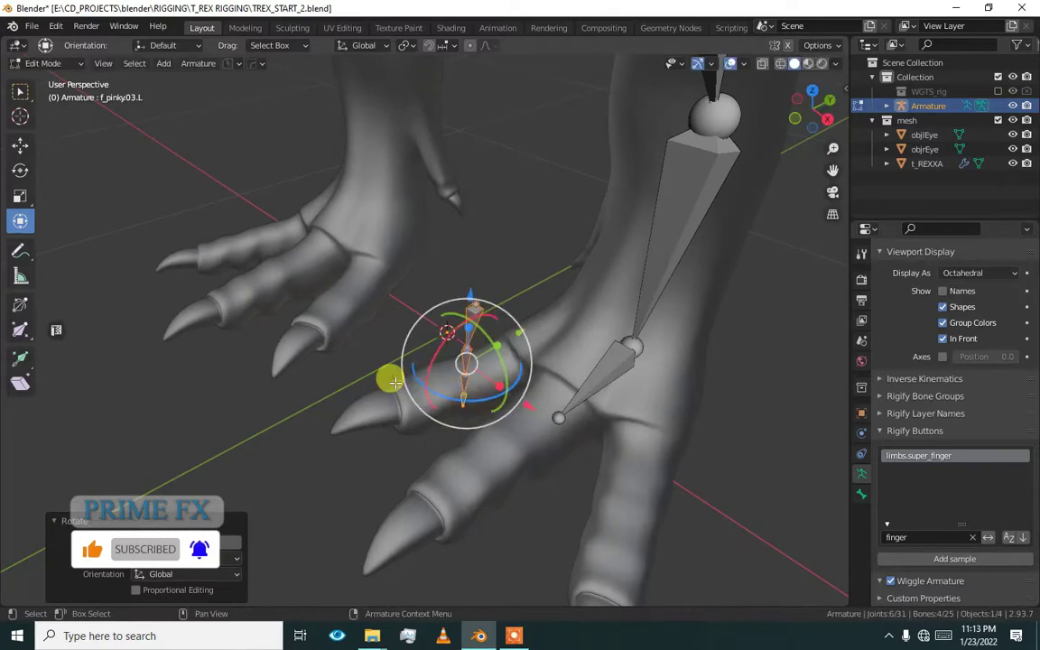
pyautogui.moveTo(424, 349); pyautogui.dragTo(442, 344)
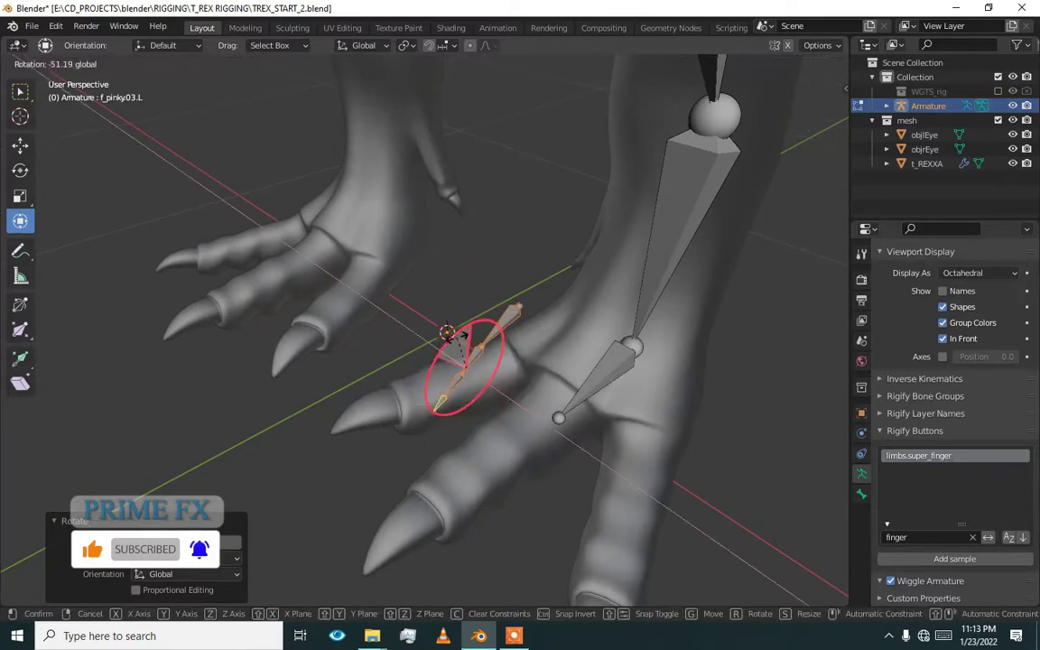
pyautogui.write('9')
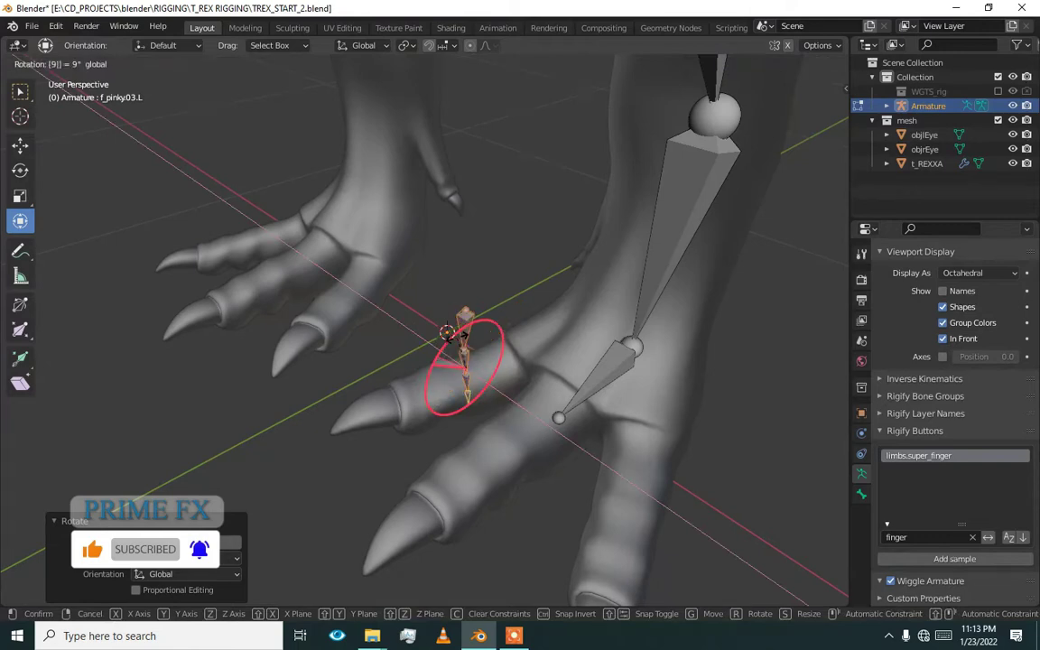
pyautogui.write('0')
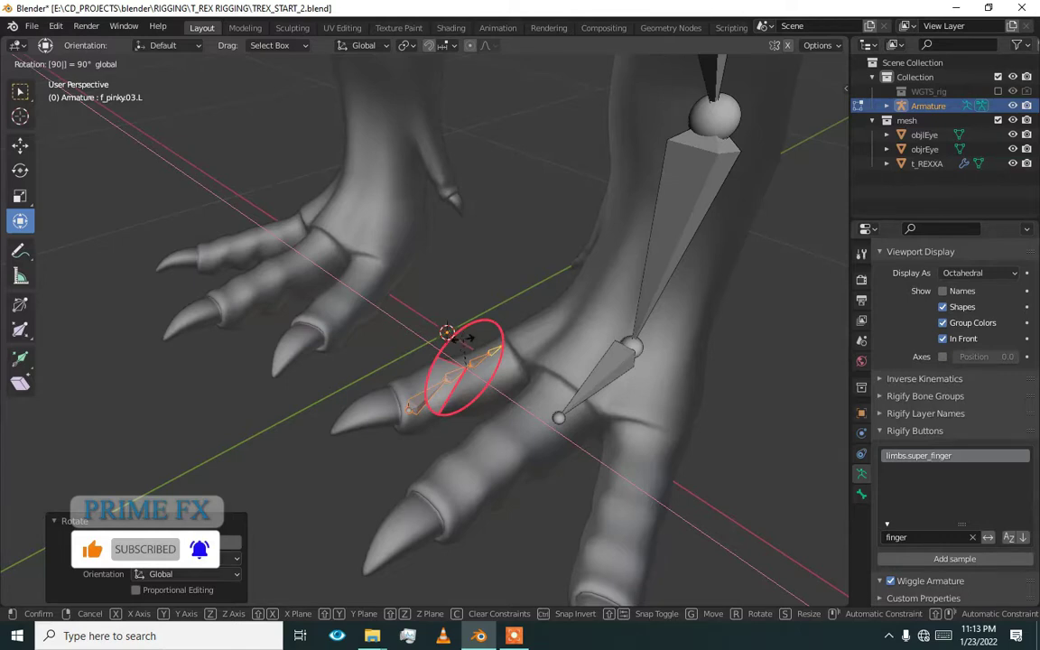
pyautogui.press('-')
pyautogui.click(462, 337)
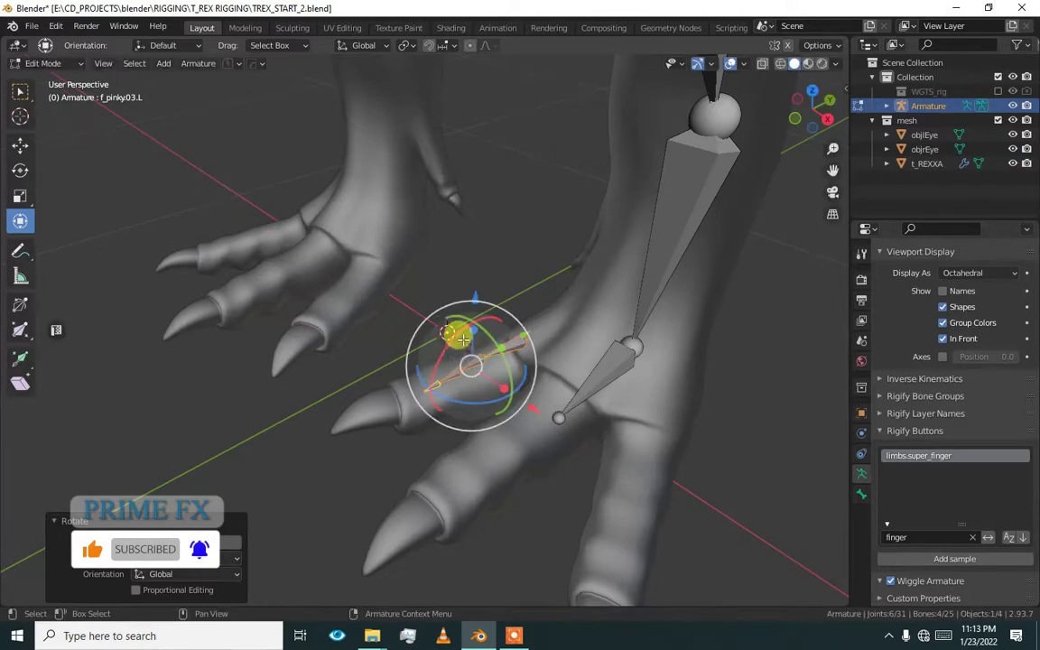
# Step: In the top view, hide every bone except the finger chain and turn on X-ray display
pyautogui.press('KP_7')
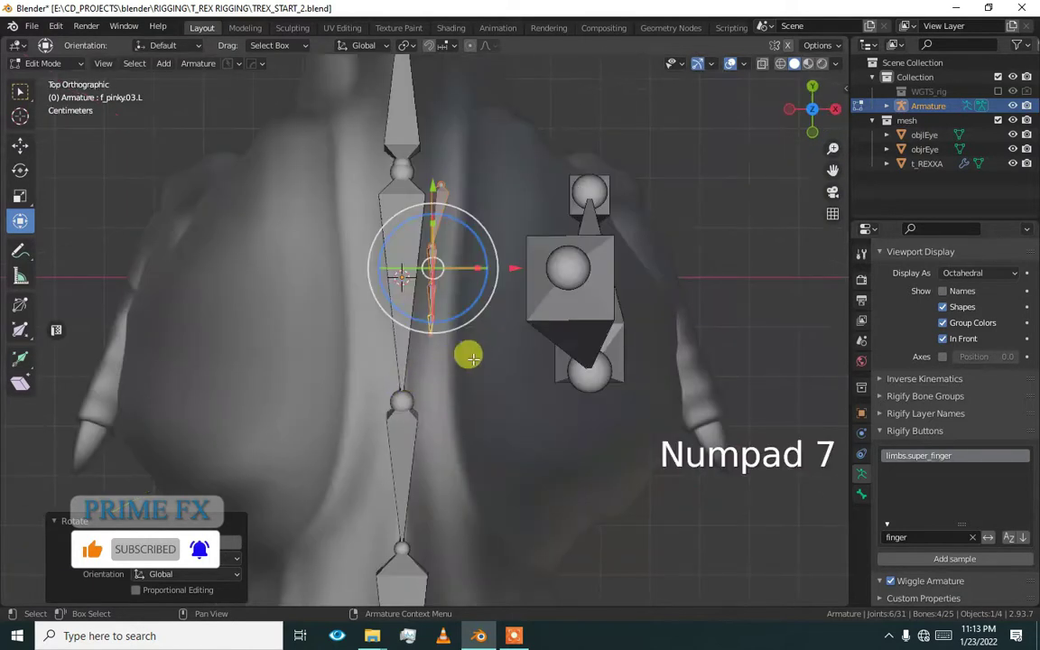
pyautogui.press('shift')
pyautogui.hotkey('shift', 'h')
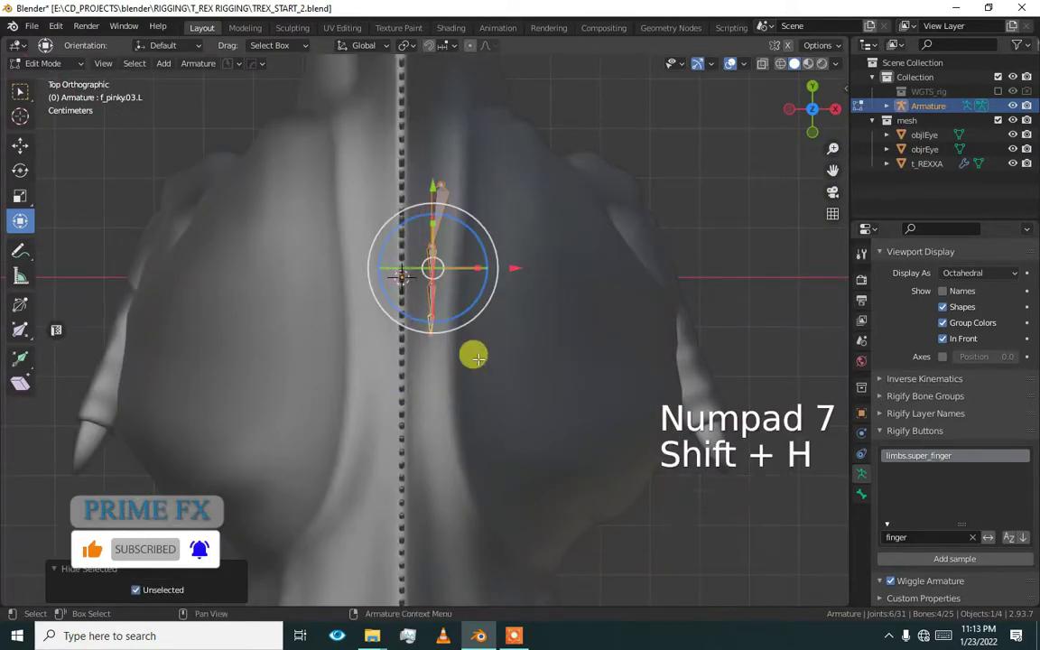
pyautogui.hotkey('alt', 'z')
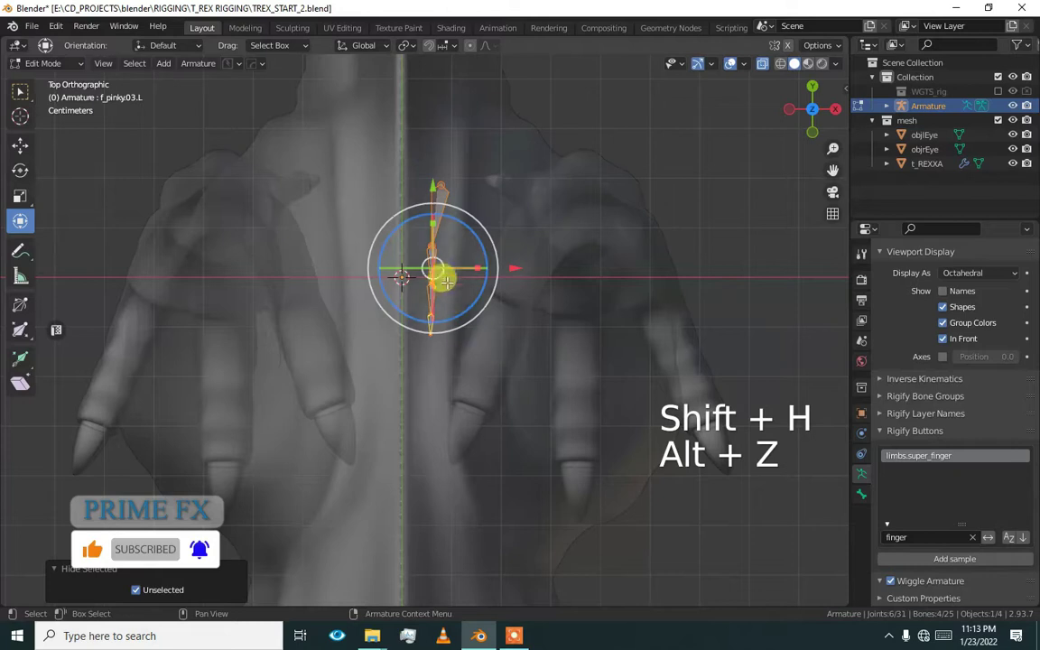
# Step: Move the finger bone chain onto the left foot's inner toe and rotate it to follow the toe's direction
pyautogui.moveTo(433, 269); pyautogui.dragTo(492, 361)
pyautogui.moveTo(511, 311); pyautogui.dragTo(528, 333)
pyautogui.moveTo(485, 359); pyautogui.dragTo(476, 371)
pyautogui.moveTo(476, 371)
pyautogui.keyDown('alt'); pyautogui.mouseDown(button='middle')
pyautogui.moveTo(489, 291)
pyautogui.moveTo(467, 302)
pyautogui.moveTo(462, 332)
pyautogui.moveTo(450, 232)
pyautogui.moveTo(452, 290)
pyautogui.moveTo(481, 361)
pyautogui.mouseUp(button='middle'); pyautogui.keyUp('alt')
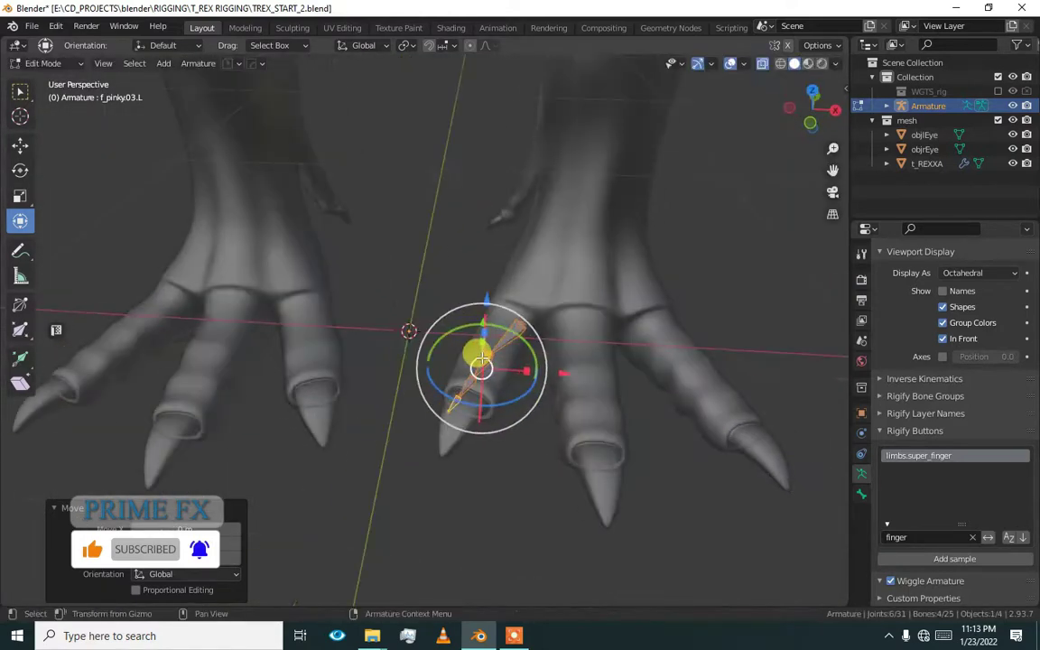
pyautogui.press('KP_7')
pyautogui.moveTo(534, 360); pyautogui.dragTo(533, 352)
pyautogui.keyDown('alt'); pyautogui.moveTo(532, 385); pyautogui.dragTo(525, 413, button='middle'); pyautogui.keyUp('alt')
pyautogui.press('g')
pyautogui.click(557, 281)
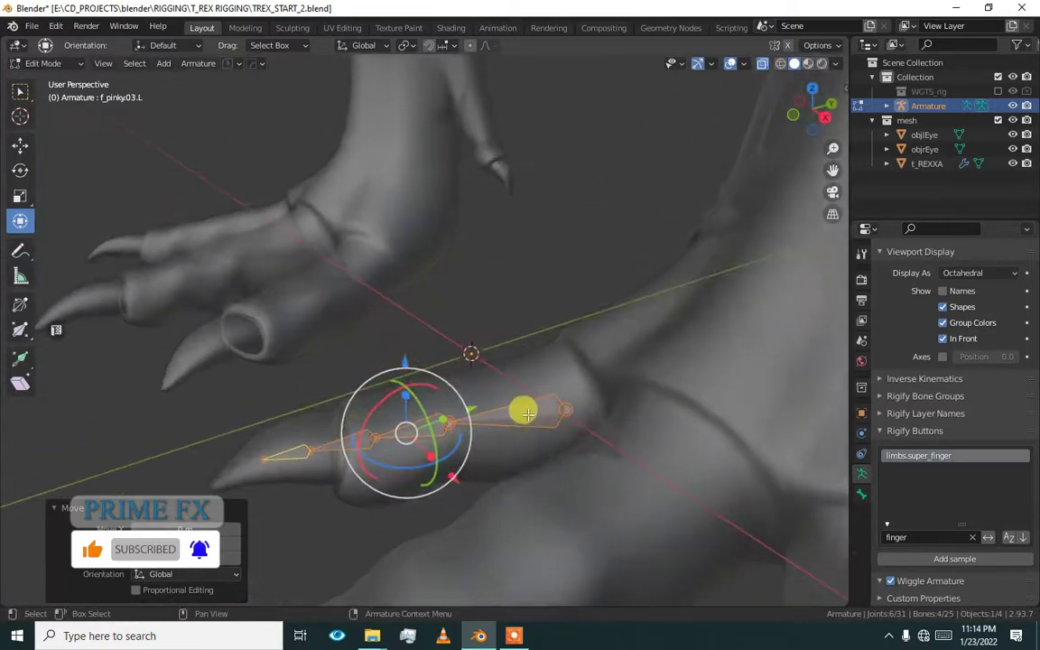
# Step: Scale the finger bone chain up to about 1.27 times and shift it back along the inner toe
pyautogui.press('s')
pyautogui.click(560, 398)
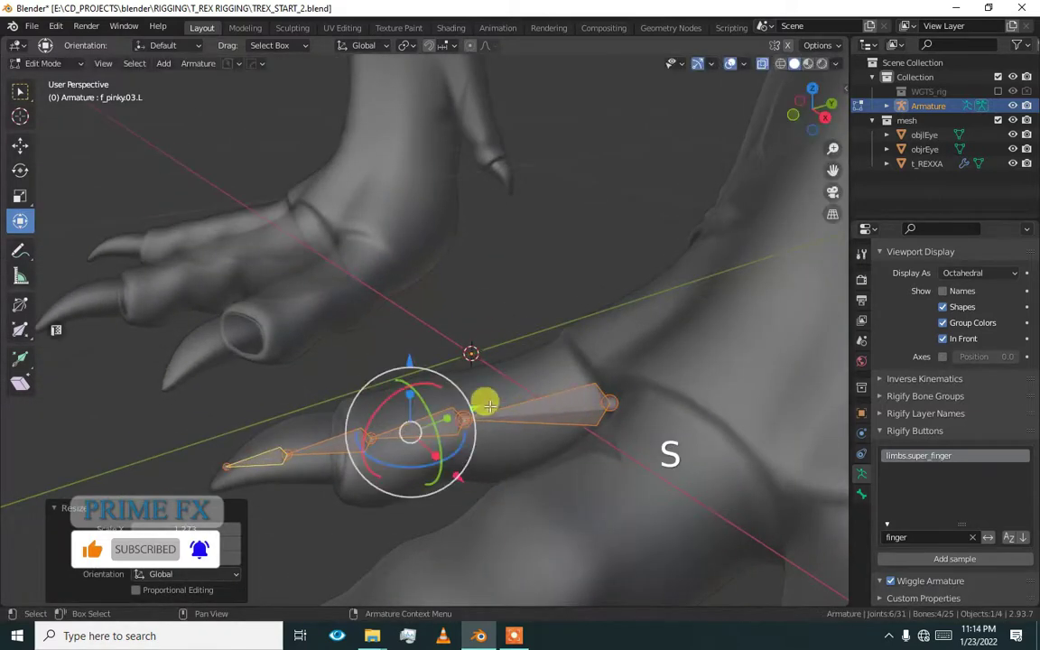
pyautogui.moveTo(481, 408); pyautogui.dragTo(567, 339)
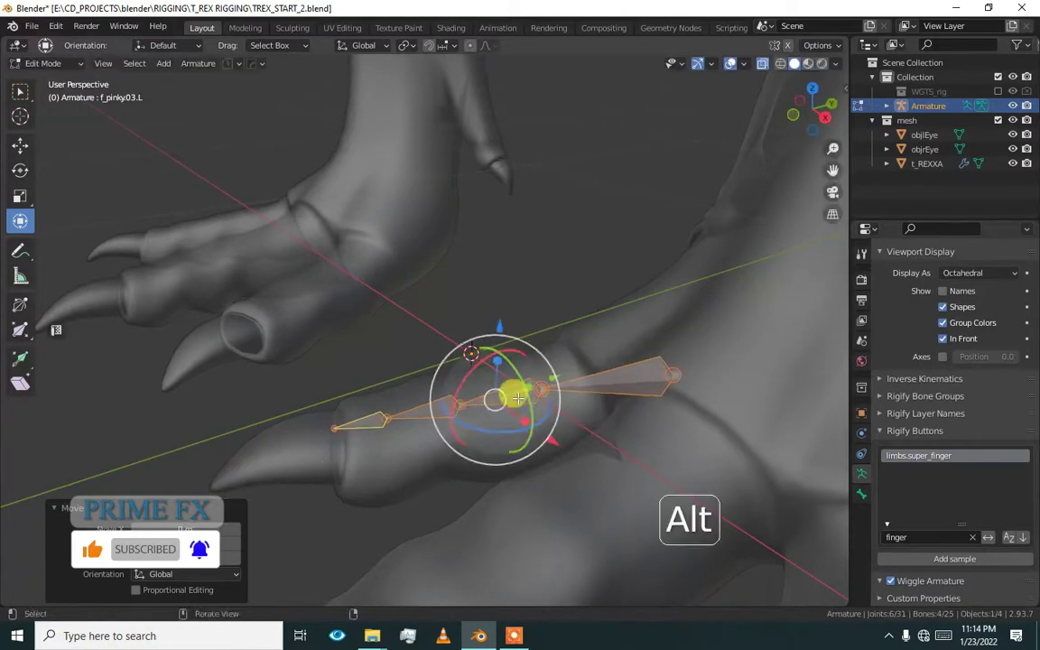
pyautogui.keyDown('alt'); pyautogui.moveTo(521, 397); pyautogui.dragTo(567, 422, button='middle'); pyautogui.keyUp('alt')
pyautogui.press('KP_7')
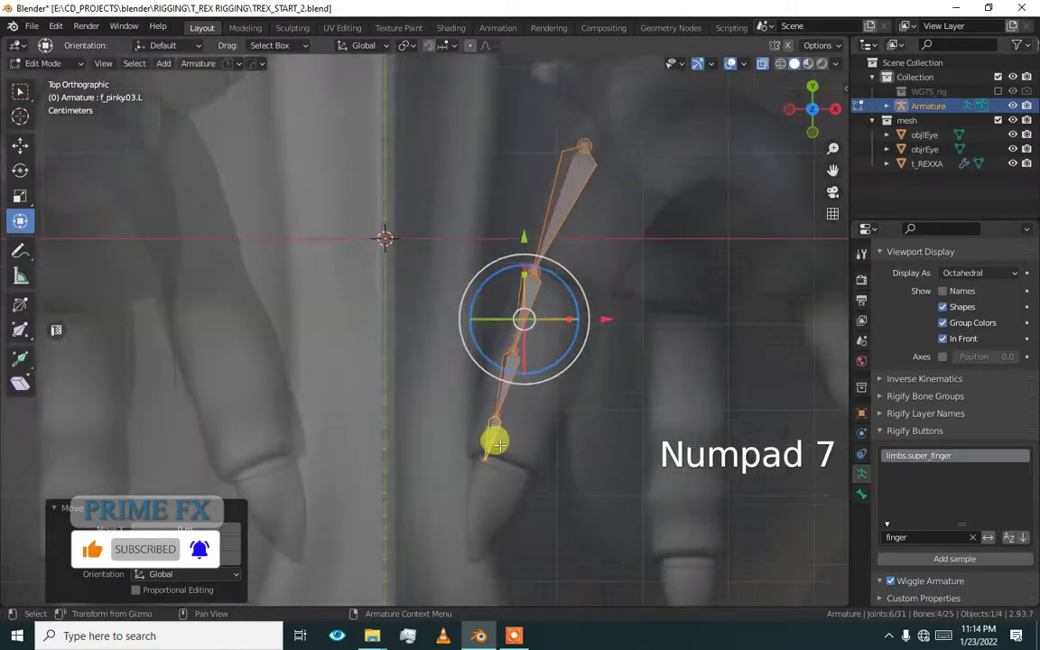
# Step: In the top view, move the last finger bone forward into the claw and shift the middle toe joint forward
pyautogui.keyDown('shift'); pyautogui.moveTo(499, 443); pyautogui.dragTo(503, 443, button='middle'); pyautogui.keyUp('shift')
pyautogui.moveTo(499, 437); pyautogui.dragTo(502, 442)
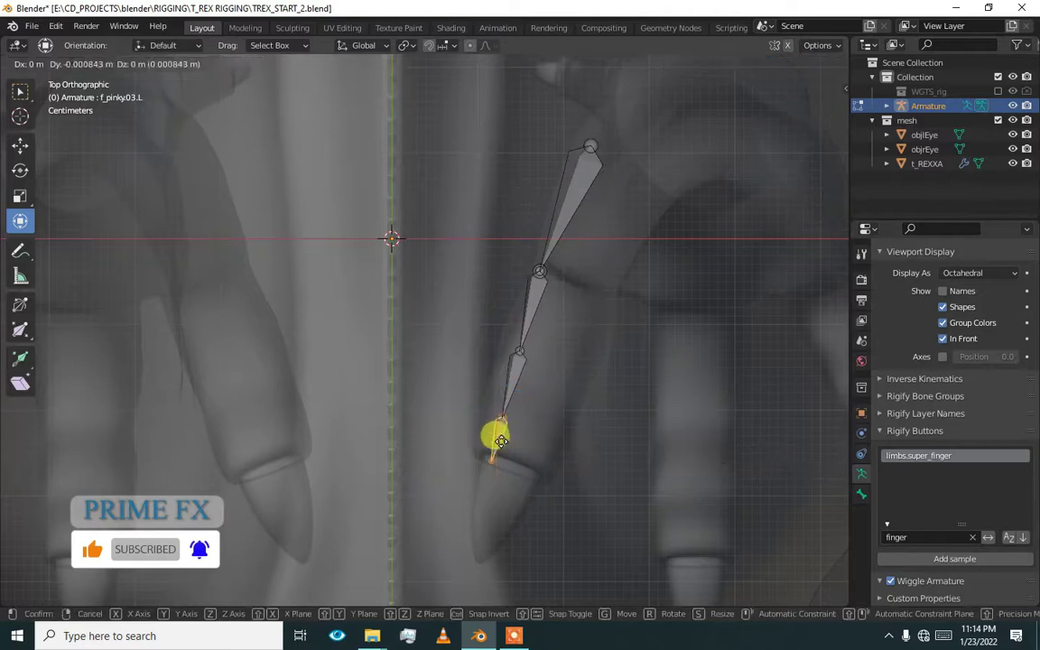
pyautogui.moveTo(497, 513); pyautogui.dragTo(496, 513)
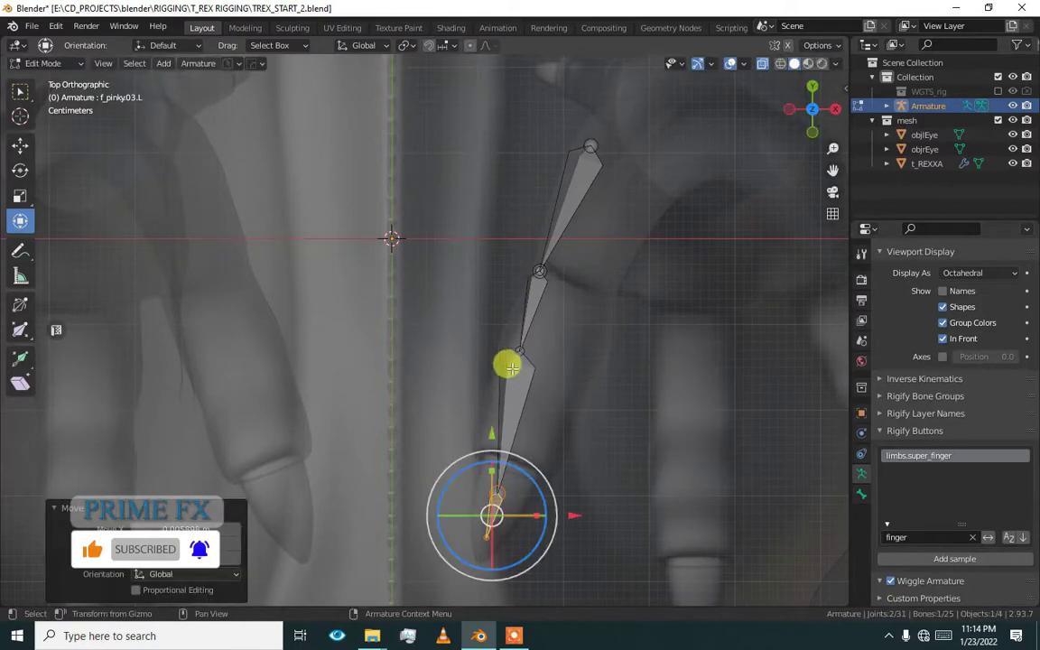
pyautogui.click(511, 366)
pyautogui.click(521, 352)
pyautogui.moveTo(521, 352); pyautogui.dragTo(534, 395)
# Step: Try to move the joint at the base of the inner toe forward
pyautogui.click(539, 271)
pyautogui.moveTo(539, 279); pyautogui.dragTo(532, 318)
pyautogui.hotkey('ctrl', 'z')
pyautogui.hotkey('ctrl', 'z')
# Step: Move the rear joint of the palm bone back and up into the foot behind the inner toe
pyautogui.moveTo(488, 231); pyautogui.dragTo(570, 282)
pyautogui.click(589, 147)
pyautogui.press('r')
pyautogui.press('r')
pyautogui.moveTo(642, 149); pyautogui.dragTo(638, 154)
pyautogui.keyDown('alt'); pyautogui.moveTo(640, 236); pyautogui.dragTo(642, 244); pyautogui.keyUp('alt')
pyautogui.moveTo(639, 242); pyautogui.dragTo(537, 271, button='middle')
pyautogui.moveTo(614, 271); pyautogui.dragTo(616, 224)
pyautogui.keyDown('alt'); pyautogui.moveTo(587, 298); pyautogui.dragTo(576, 295); pyautogui.keyUp('alt')
# Step: In the right side view, raise the joint at the base of the inner toe along the Z axis
pyautogui.press('KP_3')
pyautogui.scroll(2, 411, 304)
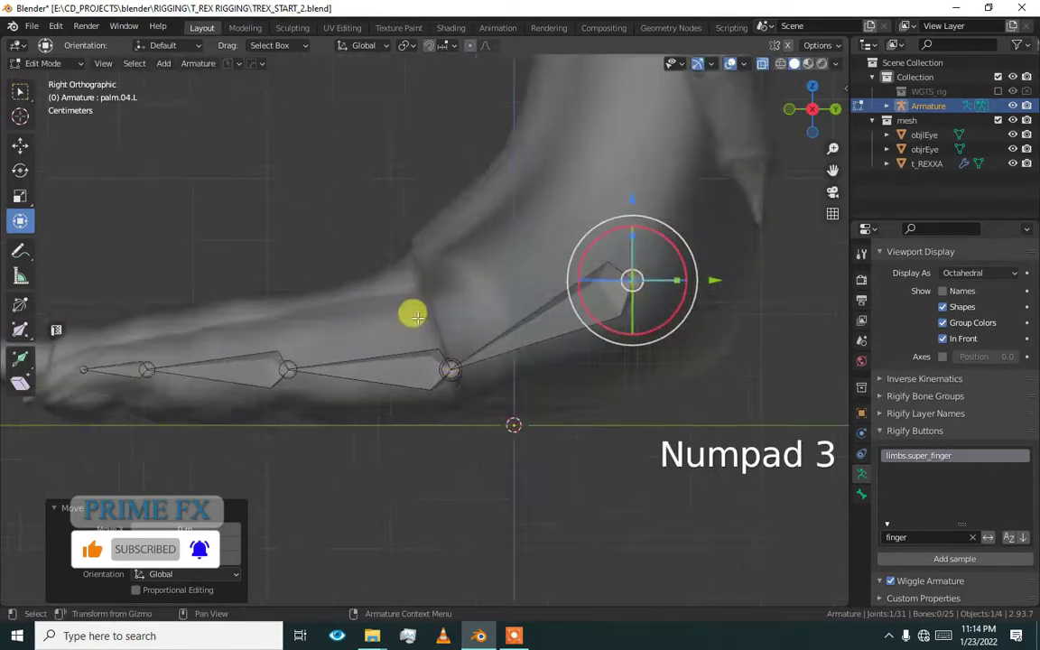
pyautogui.click(448, 366)
pyautogui.press('g')
pyautogui.press('z')
pyautogui.moveTo(455, 241); pyautogui.dragTo(455, 240)
# Step: Raise the inner toe's middle joint slightly within the toe and turn off X-ray display
pyautogui.scroll(2, 287, 331)
pyautogui.keyDown('shift'); pyautogui.moveTo(287, 331); pyautogui.dragTo(389, 304, button='middle'); pyautogui.keyUp('shift')
pyautogui.moveTo(426, 298); pyautogui.dragTo(345, 393)
pyautogui.keyDown('alt'); pyautogui.moveTo(417, 344); pyautogui.dragTo(522, 294, button='middle'); pyautogui.keyUp('alt')
pyautogui.hotkey('alt', 'z')
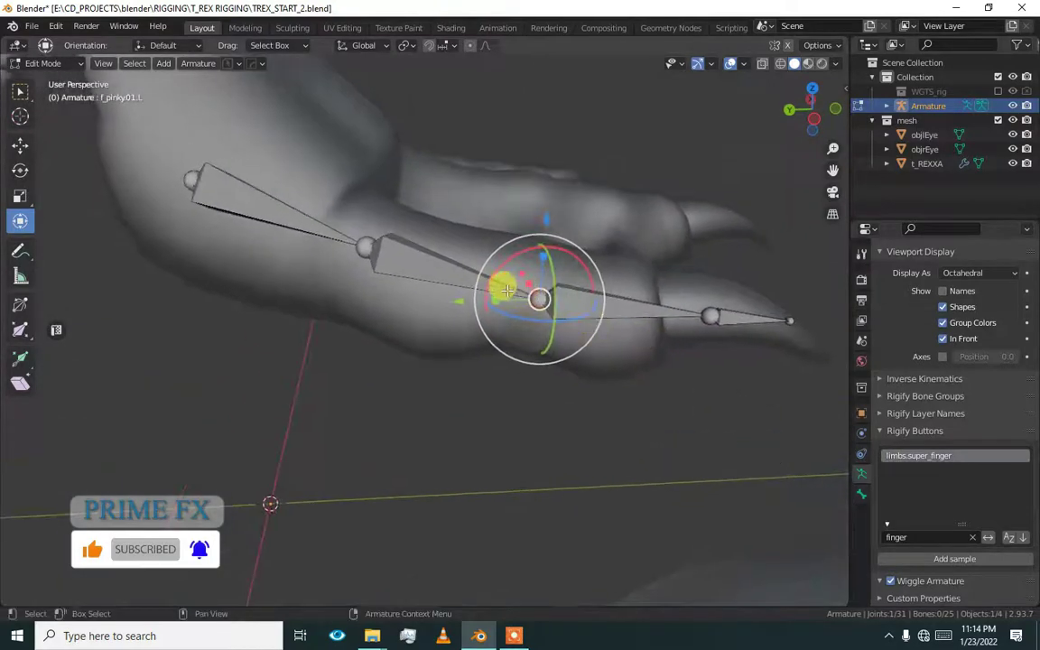
# Step: Try to move only the palm bone's front end back from the base of the toe
pyautogui.click(365, 246)
pyautogui.moveTo(365, 244); pyautogui.dragTo(337, 234)
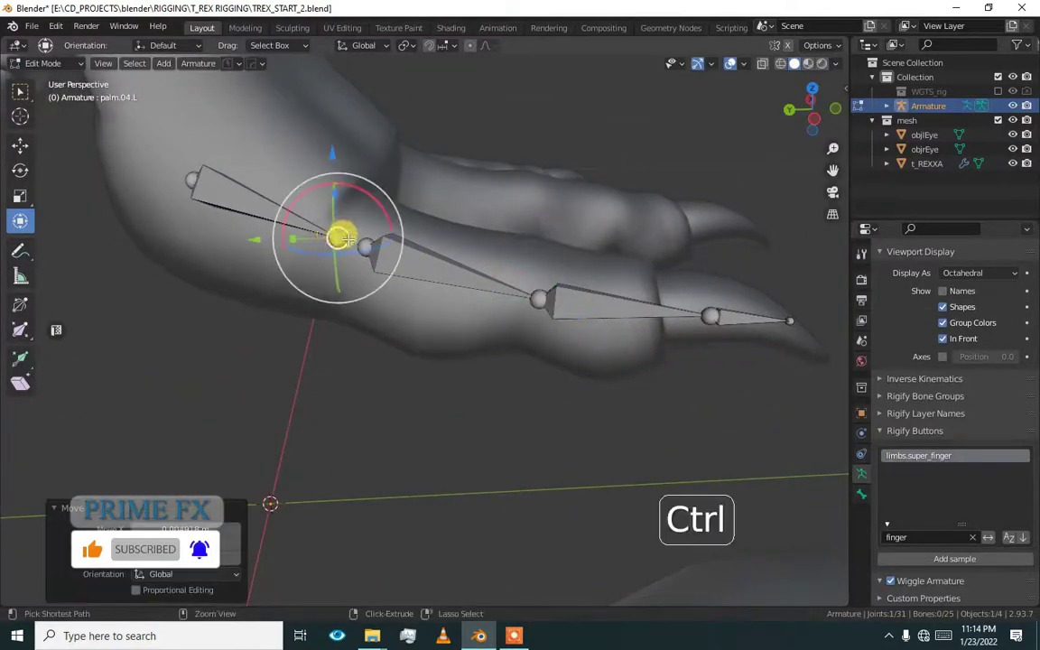
pyautogui.hotkey('ctrl', 'z')
# Step: Move the coinciding joints at the inner toe's base back into the foot and shift the middle joint slightly back
pyautogui.moveTo(397, 173); pyautogui.dragTo(329, 230)
pyautogui.click(536, 298)
pyautogui.moveTo(531, 293)
pyautogui.mouseDown()
pyautogui.moveTo(511, 285)
pyautogui.moveTo(518, 291)
pyautogui.mouseUp()
# Step: Try to shift the rear joint of the claw bone back towards the base of the claw
pyautogui.click(788, 294)
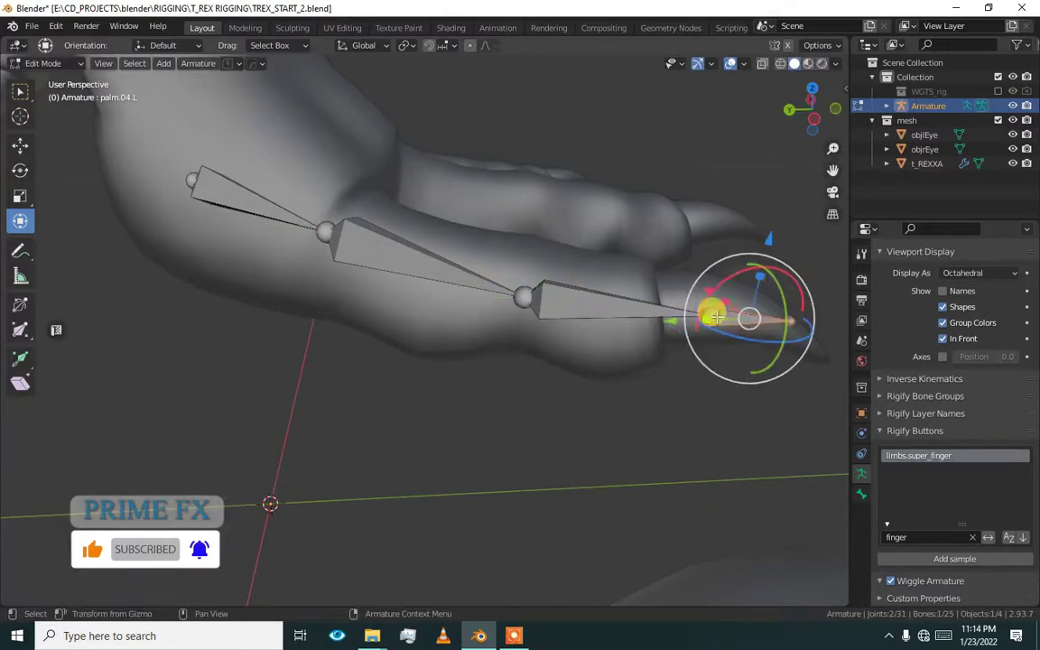
pyautogui.moveTo(708, 309); pyautogui.dragTo(695, 302)
pyautogui.hotkey('ctrl', 'z')
pyautogui.hotkey('ctrl', 'z')
# Step: Move the joint between the last two toe bones back to the base of the claw
pyautogui.moveTo(580, 306); pyautogui.dragTo(673, 321, button='middle')
pyautogui.moveTo(760, 228); pyautogui.dragTo(703, 331)
pyautogui.press('g')
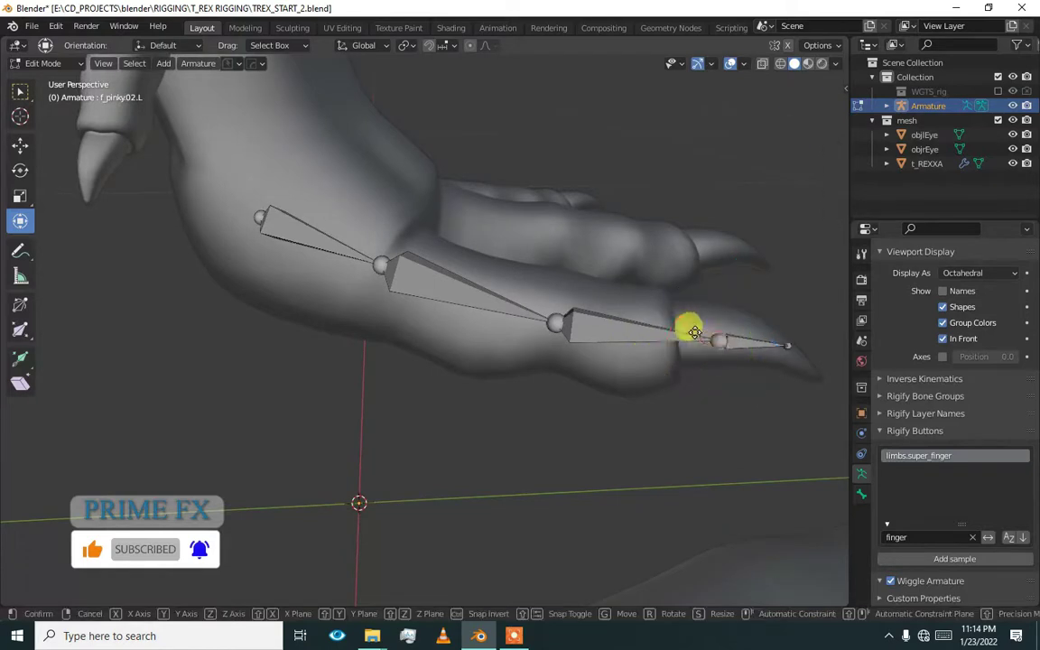
pyautogui.click(672, 325)
# Step: Move the coinciding joints behind the inner toe further back into the foot, and the middle joint back to the toe's base
pyautogui.click(298, 226)
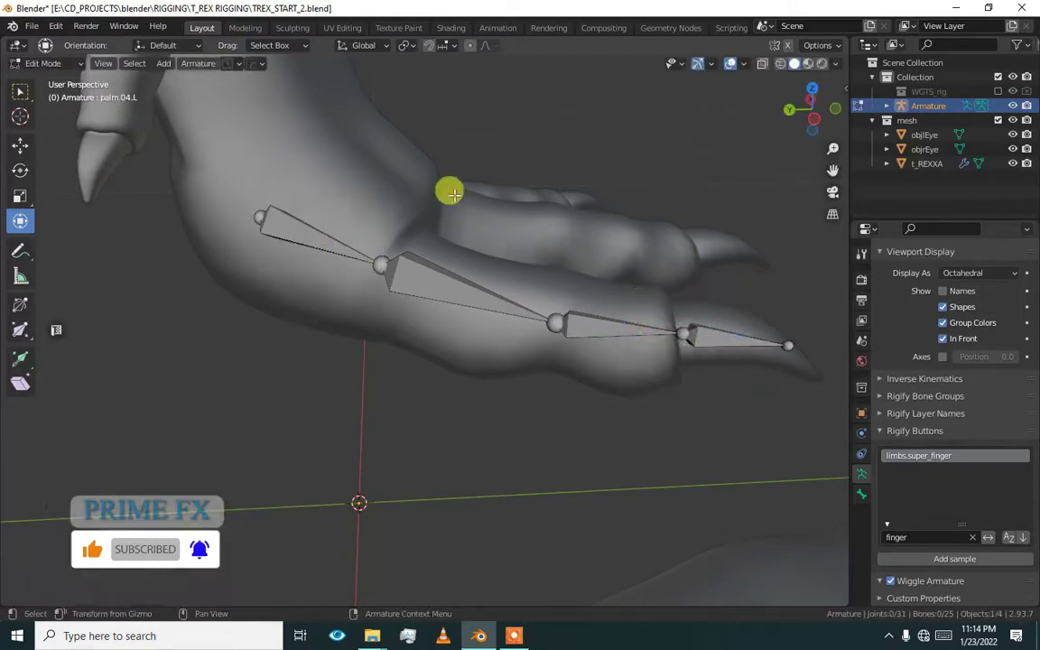
pyautogui.moveTo(377, 272); pyautogui.dragTo(333, 251)
pyautogui.click(327, 250)
pyautogui.moveTo(582, 261); pyautogui.dragTo(534, 345)
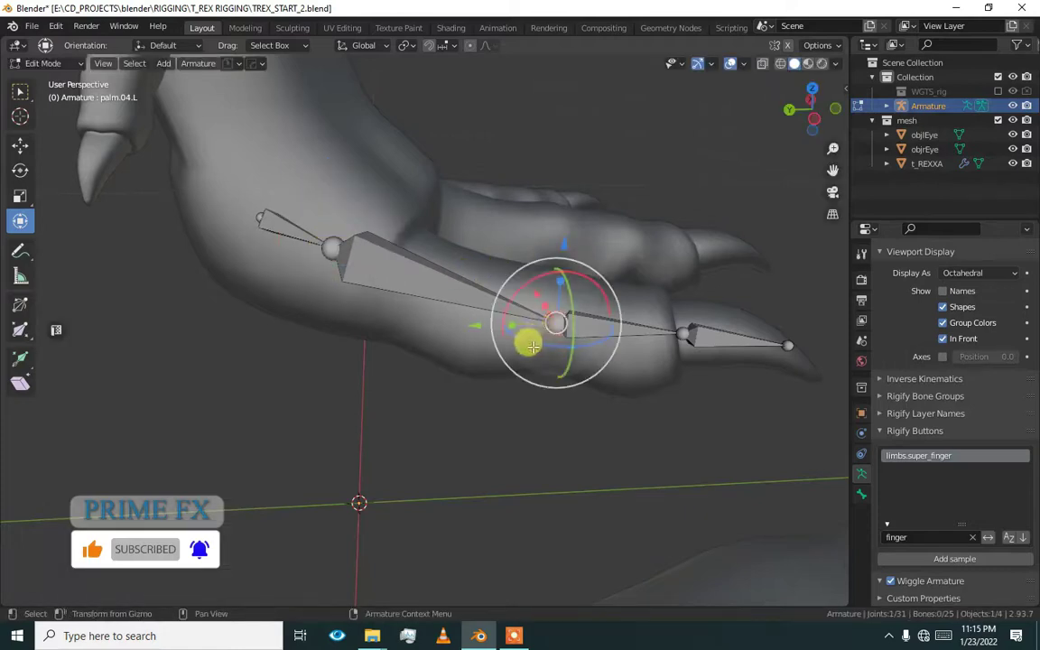
pyautogui.press('g')
pyautogui.moveTo(391, 285); pyautogui.dragTo(415, 287)
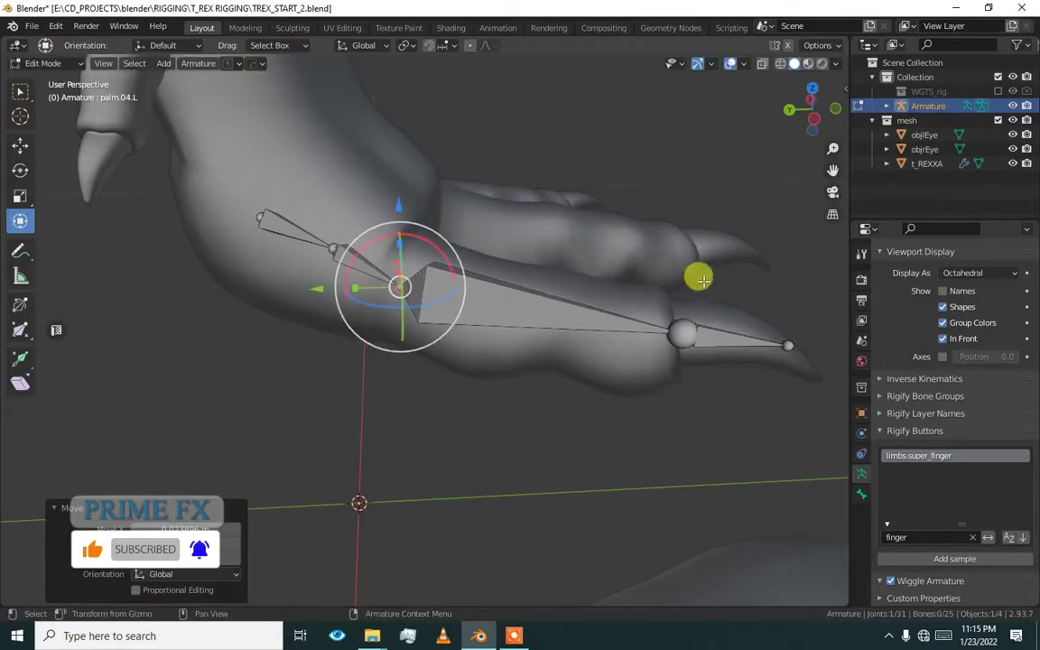
# Step: Move the joint between the inner toe's last two bones back towards the middle of the toe
pyautogui.click(681, 334)
pyautogui.moveTo(677, 330); pyautogui.dragTo(553, 326)
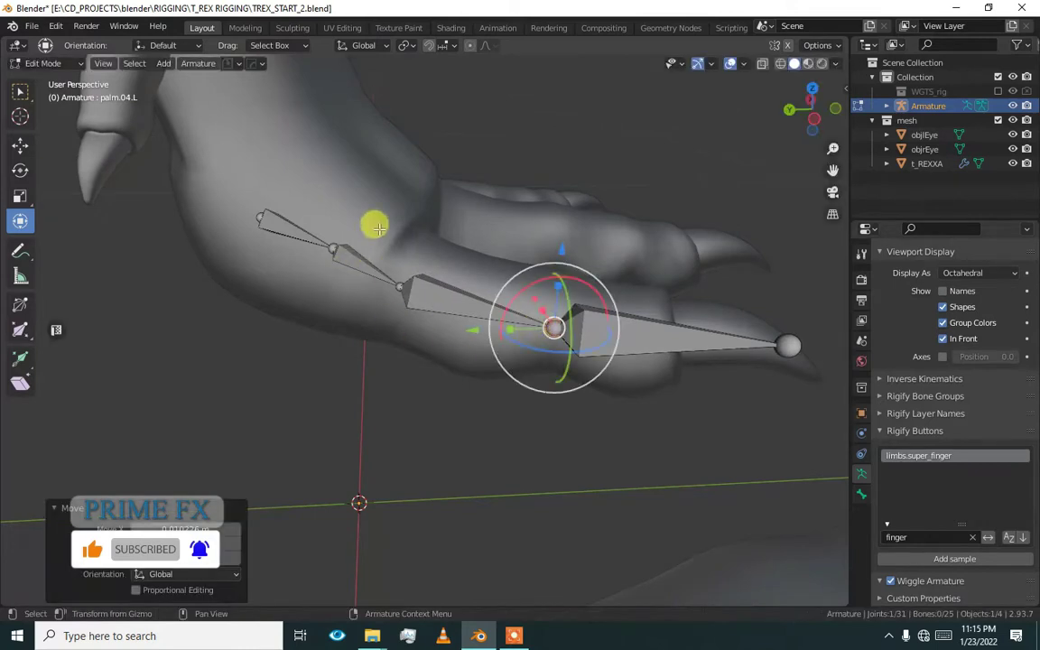
pyautogui.keyDown('alt'); pyautogui.moveTo(471, 322); pyautogui.dragTo(383, 330, button='middle'); pyautogui.keyUp('alt')
# Step: Duplicate the inner toe's four-bone chain and place the copy beside the outer toe
pyautogui.press('KP_7')
pyautogui.hotkey('shift', 'd')
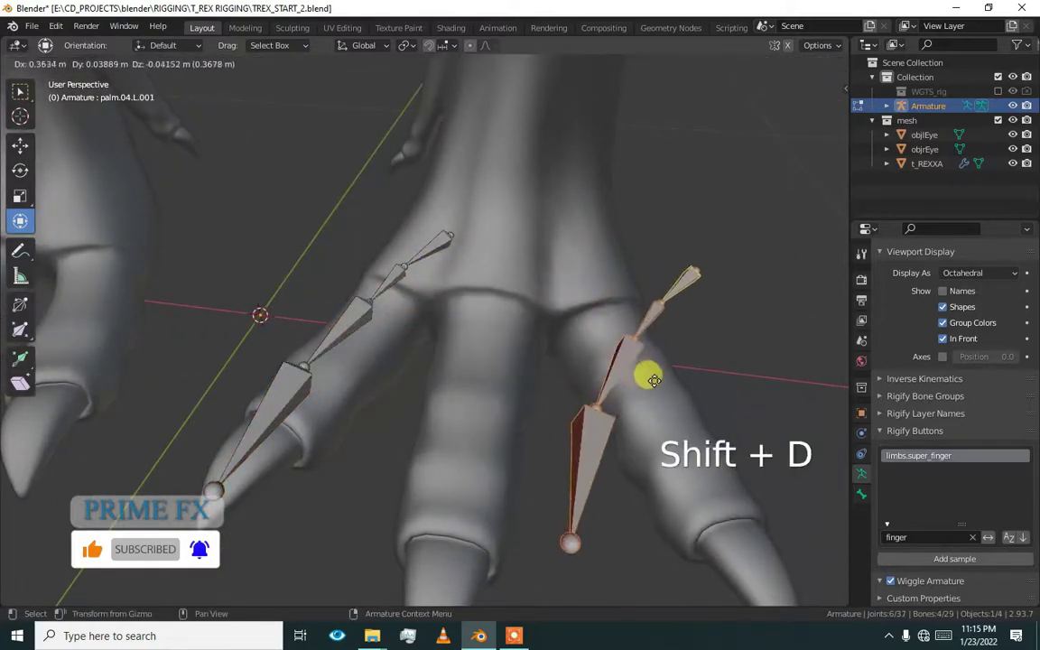
pyautogui.click(658, 365)
# Step: Rotate the copied bone chain 90° about the global Z axis
pyautogui.keyDown('alt'); pyautogui.moveTo(657, 365); pyautogui.dragTo(504, 390, button='middle'); pyautogui.keyUp('alt')
pyautogui.moveTo(504, 390); pyautogui.dragTo(507, 383)
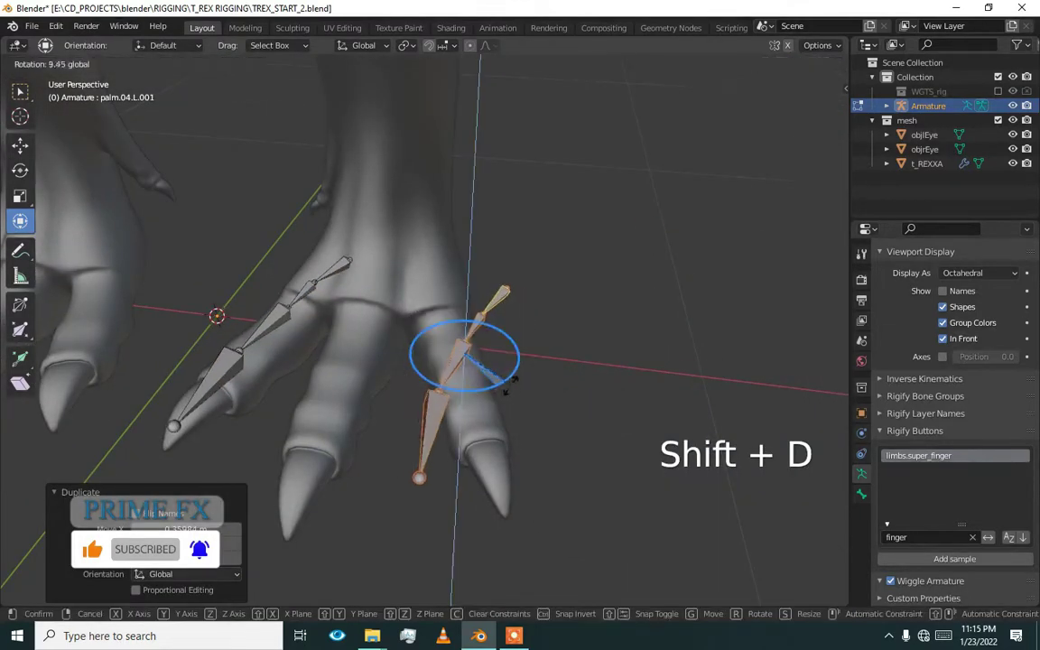
pyautogui.write('0')
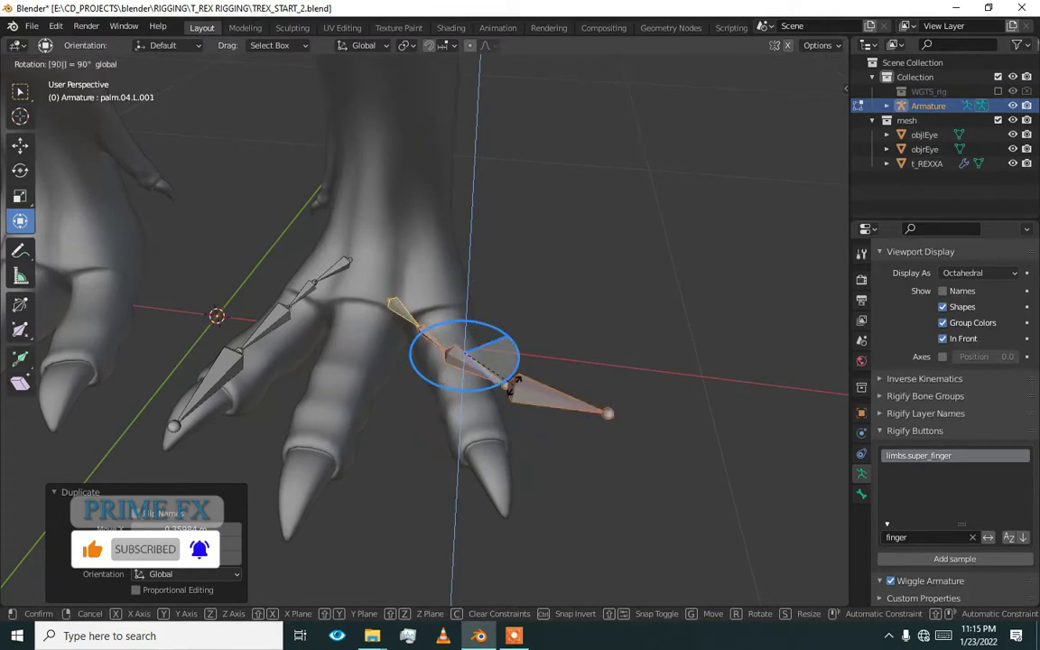
pyautogui.click(553, 385)
# Step: Rotate and move the copied bone chain from the top view to line it up inside the outer toe
pyautogui.press('KP_7')
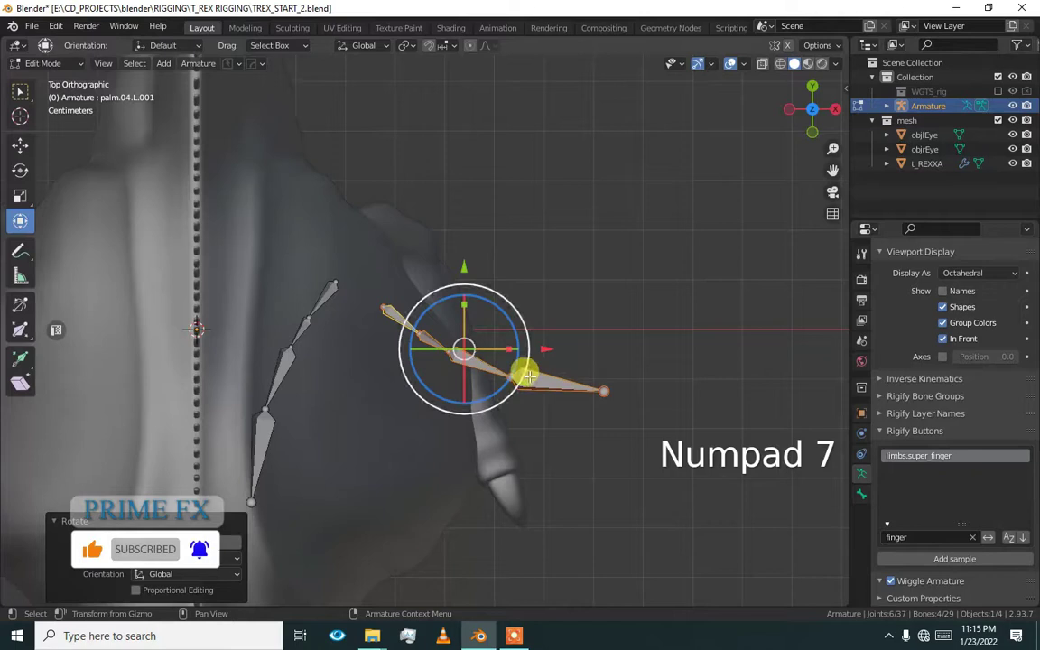
pyautogui.moveTo(501, 383); pyautogui.dragTo(457, 403)
pyautogui.keyDown('shift'); pyautogui.moveTo(497, 373); pyautogui.dragTo(519, 399, button='middle'); pyautogui.keyUp('shift')
pyautogui.moveTo(485, 373); pyautogui.dragTo(466, 391)
pyautogui.keyDown('alt'); pyautogui.moveTo(567, 411); pyautogui.dragTo(388, 266, button='middle'); pyautogui.keyUp('alt')
pyautogui.moveTo(387, 262); pyautogui.dragTo(358, 236)
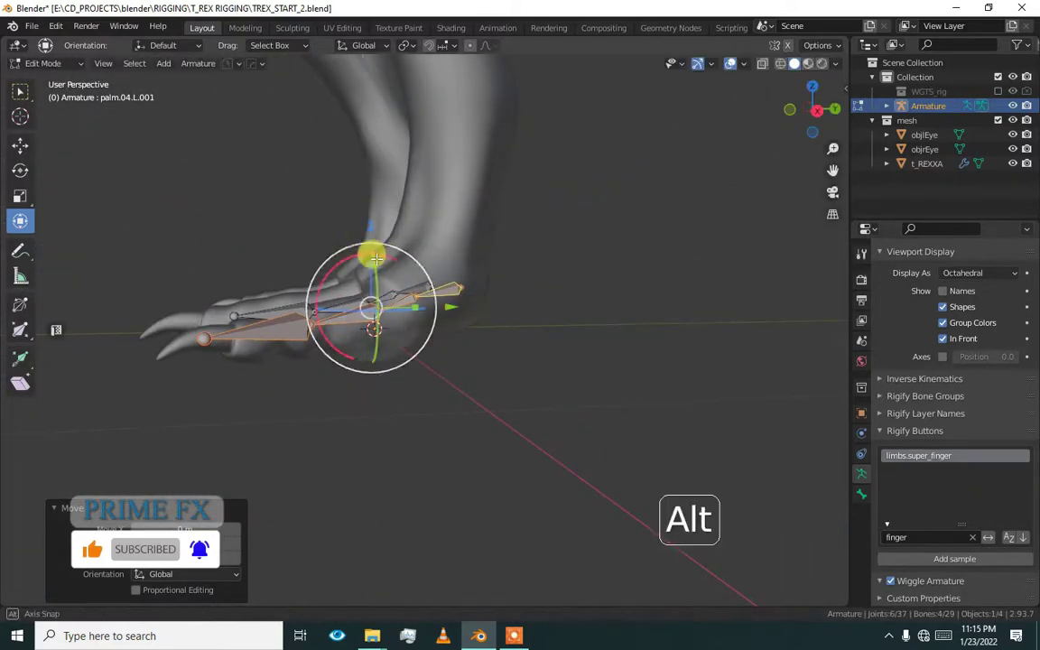
# Step: Move the two joints behind the outer toe's tip forward, one to the claw's base and the other to mid-toe
pyautogui.keyDown('alt'); pyautogui.moveTo(375, 257); pyautogui.dragTo(346, 251, button='middle'); pyautogui.keyUp('alt')
pyautogui.scroll(6, 355, 265)
pyautogui.moveTo(342, 343); pyautogui.dragTo(527, 379, button='middle')
pyautogui.scroll(-2, 494, 371)
pyautogui.moveTo(567, 365)
pyautogui.keyDown('alt'); pyautogui.mouseDown()
pyautogui.moveTo(585, 355)
pyautogui.moveTo(557, 359)
pyautogui.mouseUp(); pyautogui.keyUp('alt')
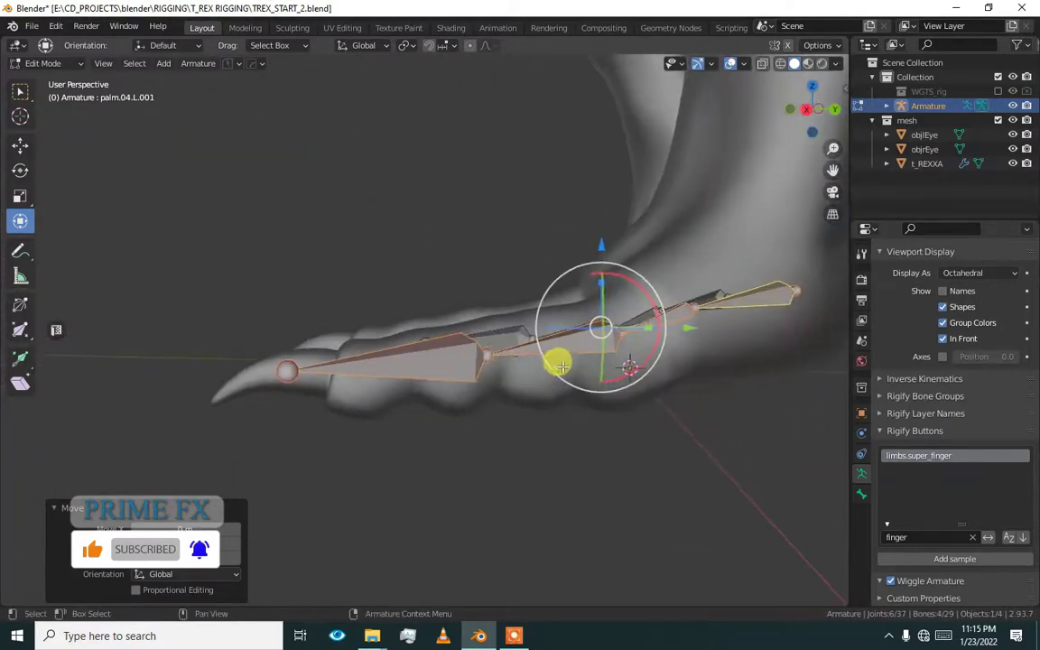
pyautogui.click(494, 374)
pyautogui.moveTo(486, 354); pyautogui.dragTo(413, 360)
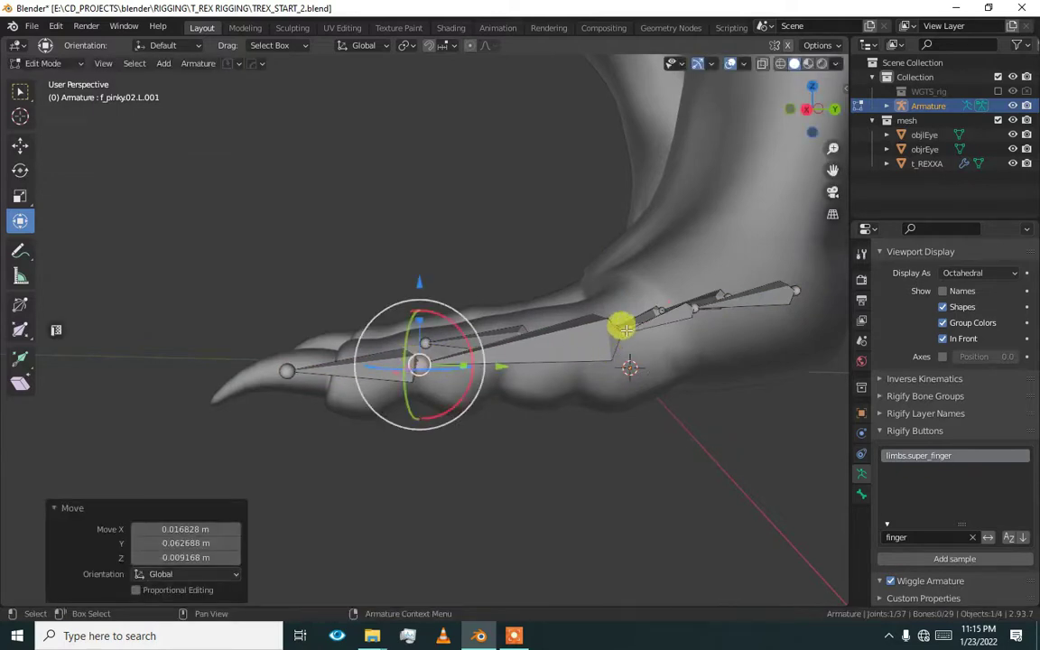
pyautogui.click(624, 330)
pyautogui.moveTo(622, 334); pyautogui.dragTo(615, 379)
pyautogui.click(701, 342)
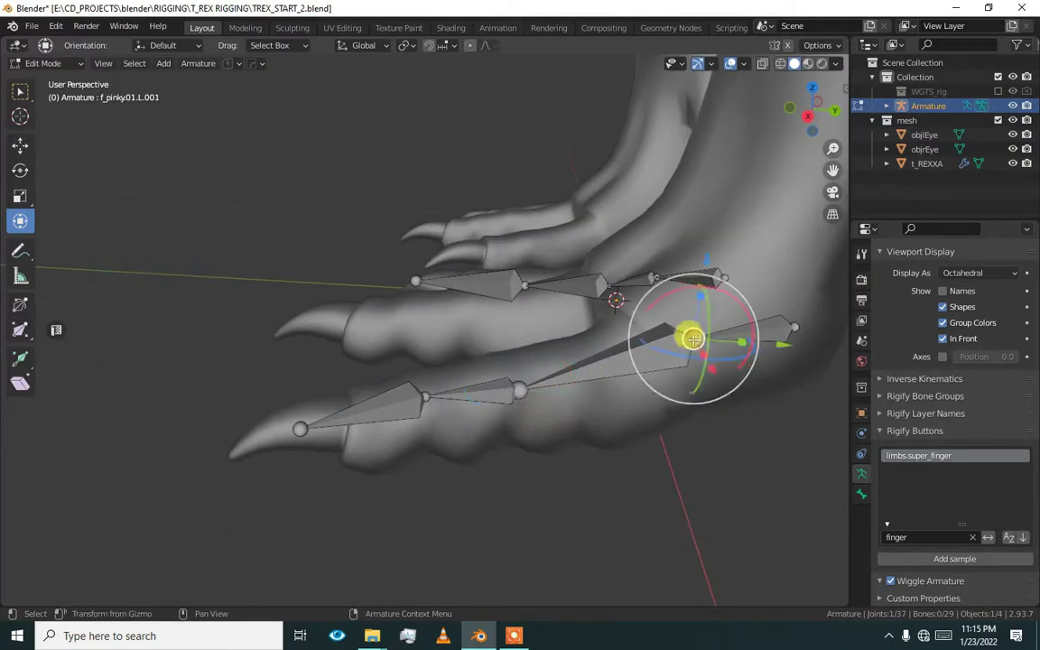
# Step: Subdivide the long bone behind the outer toe's middle joint and move the new joint into place inside the toe
pyautogui.click(619, 352)
pyautogui.rightClick(615, 356)
pyautogui.click(615, 355)
pyautogui.click(605, 366)
pyautogui.moveTo(605, 366); pyautogui.dragTo(626, 383)
# Step: Select the outer toe's four front bones in the top view, leaving the palm bone out
pyautogui.press('KP_7')
pyautogui.moveTo(675, 102); pyautogui.dragTo(426, 444)
pyautogui.moveTo(539, 305); pyautogui.dragTo(519, 376, button='middle')
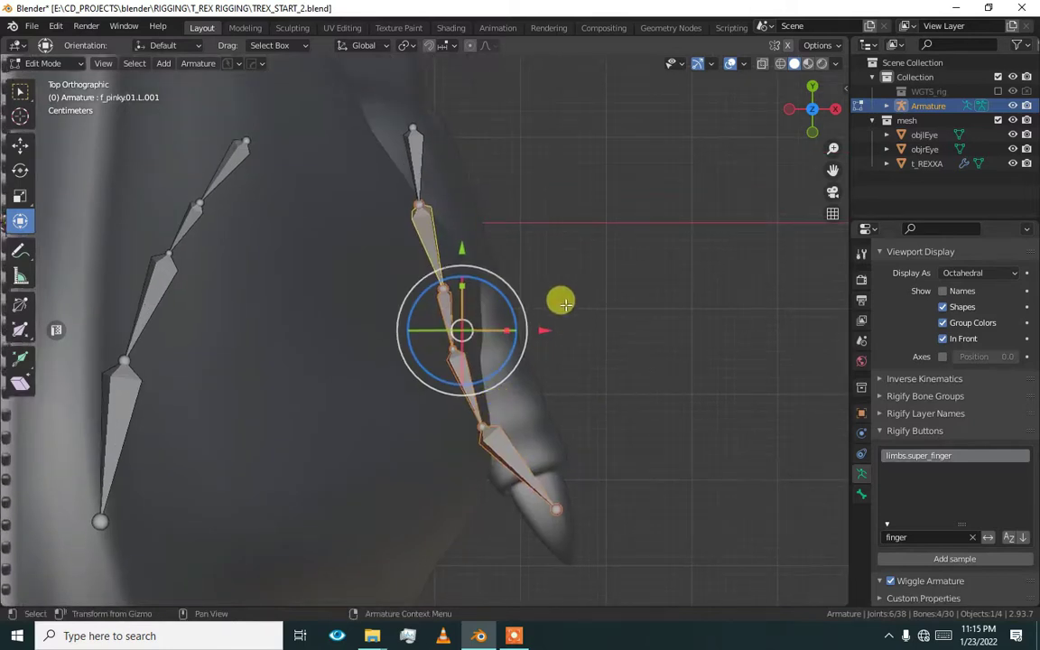
pyautogui.write('sx')
pyautogui.write('00')
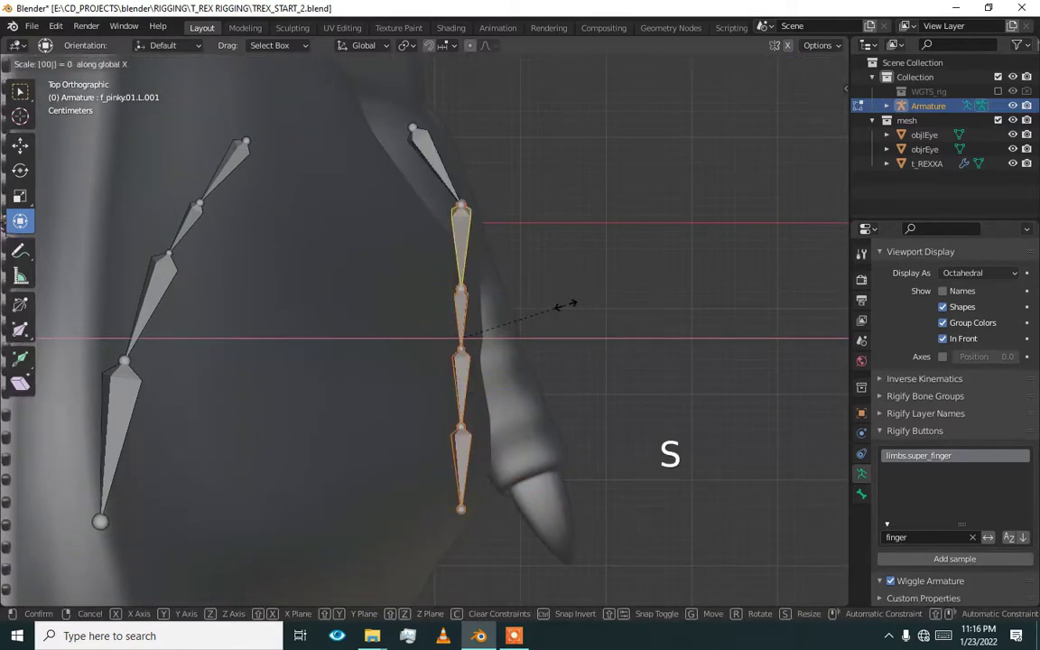
pyautogui.rightClick(564, 305)
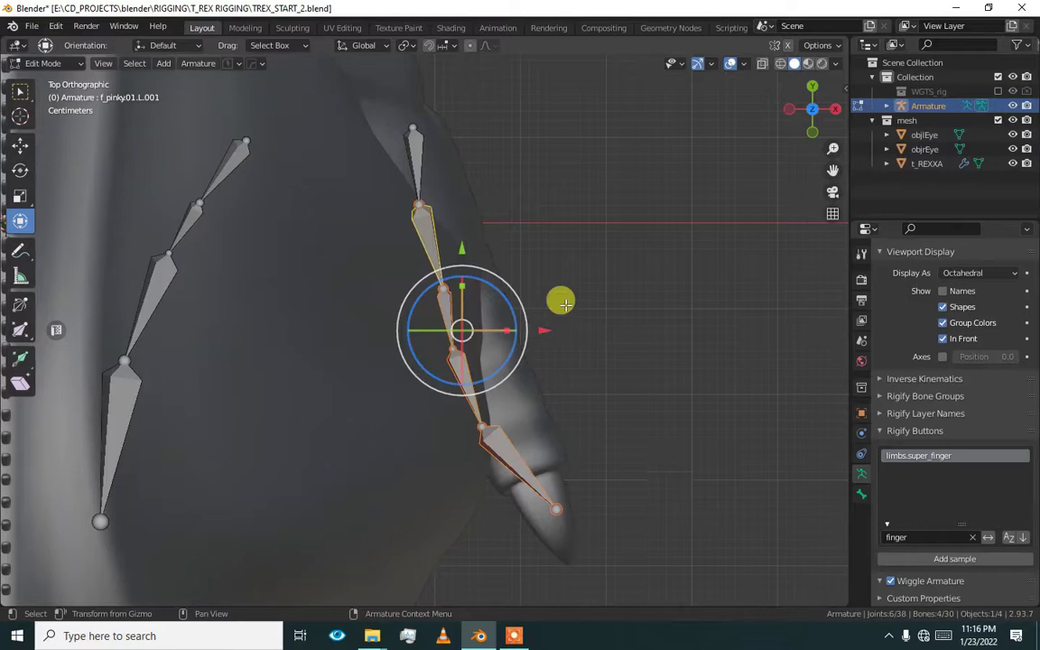
# Step: Straighten the selected outer toe bones by scaling them to 0 along X, and realign them with the toe
pyautogui.write('sx0')
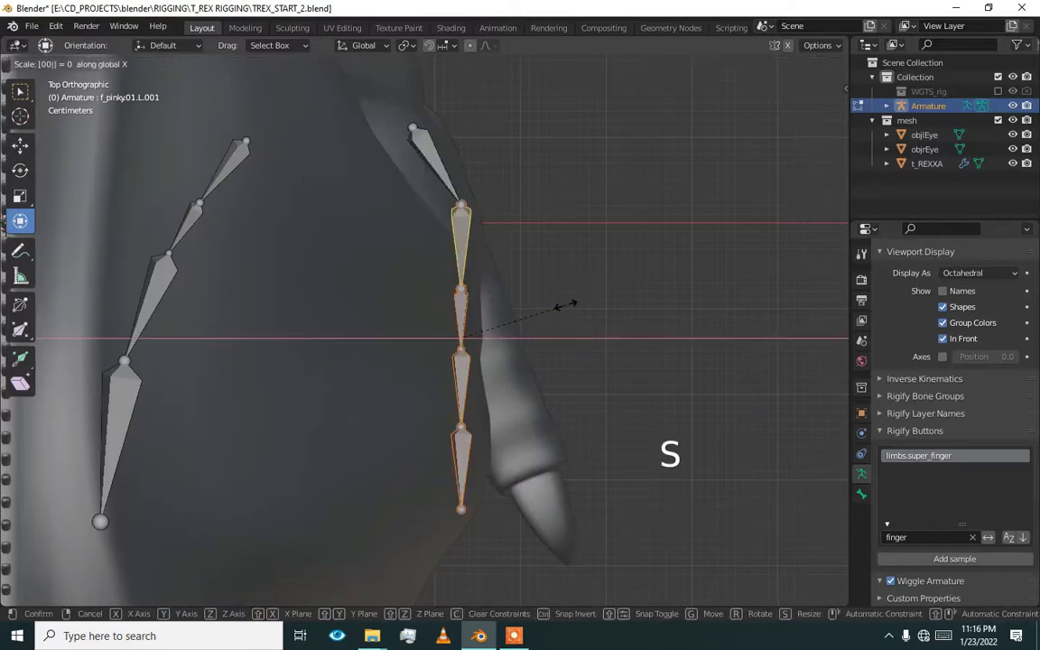
pyautogui.click(564, 305)
pyautogui.moveTo(515, 310); pyautogui.dragTo(502, 294)
pyautogui.moveTo(467, 332); pyautogui.dragTo(485, 333)
pyautogui.keyDown('alt'); pyautogui.moveTo(485, 332); pyautogui.dragTo(463, 287); pyautogui.keyUp('alt')
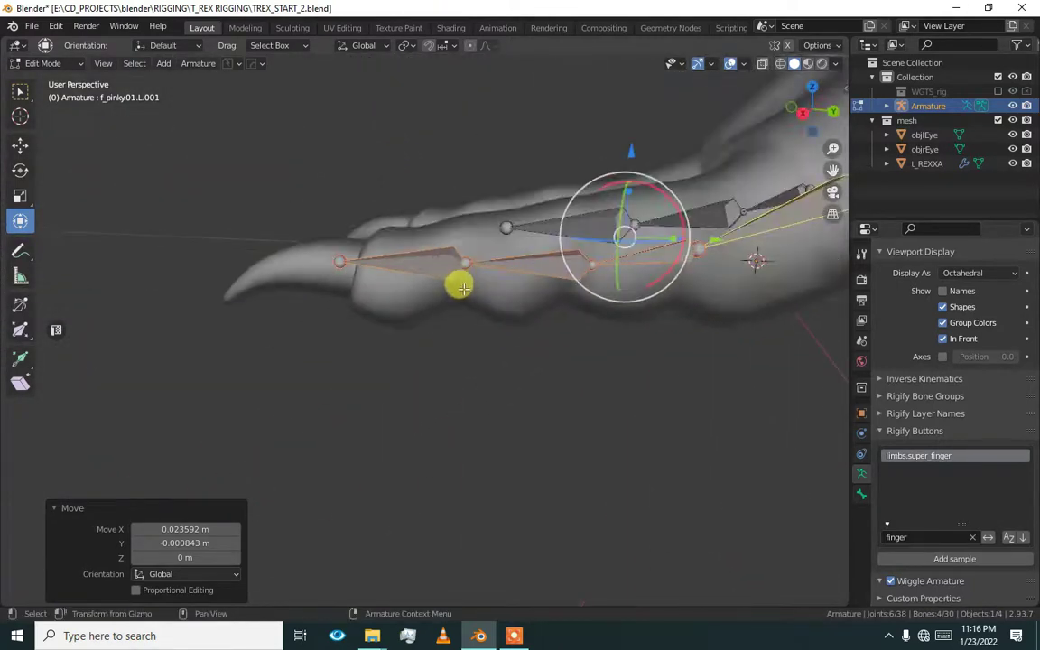
# Step: Select the inner toe's bone chain and straighten it in the top view by scaling it to 0 along X
pyautogui.keyDown('alt'); pyautogui.moveTo(390, 280); pyautogui.dragTo(656, 410); pyautogui.keyUp('alt')
pyautogui.click(483, 276)
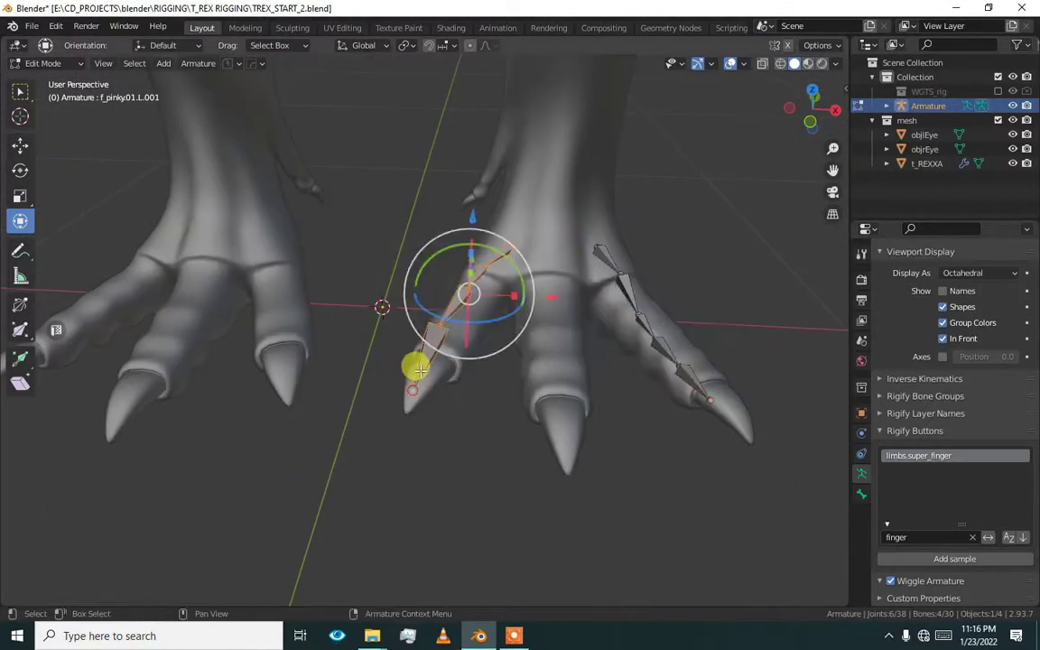
pyautogui.press('KP_7')
pyautogui.press('s')
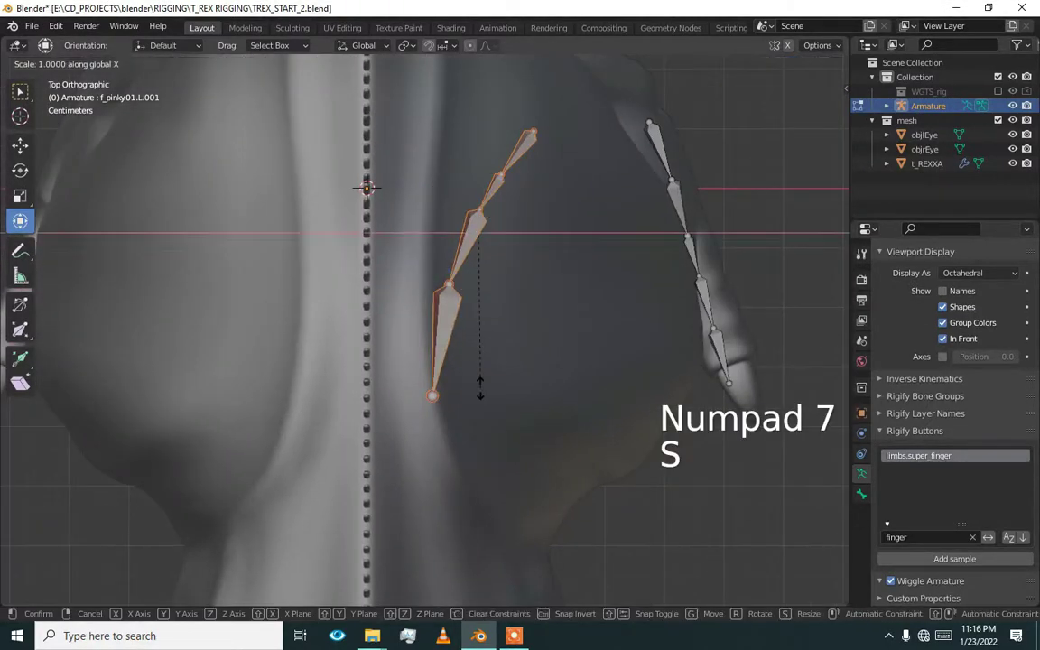
pyautogui.click(479, 385)
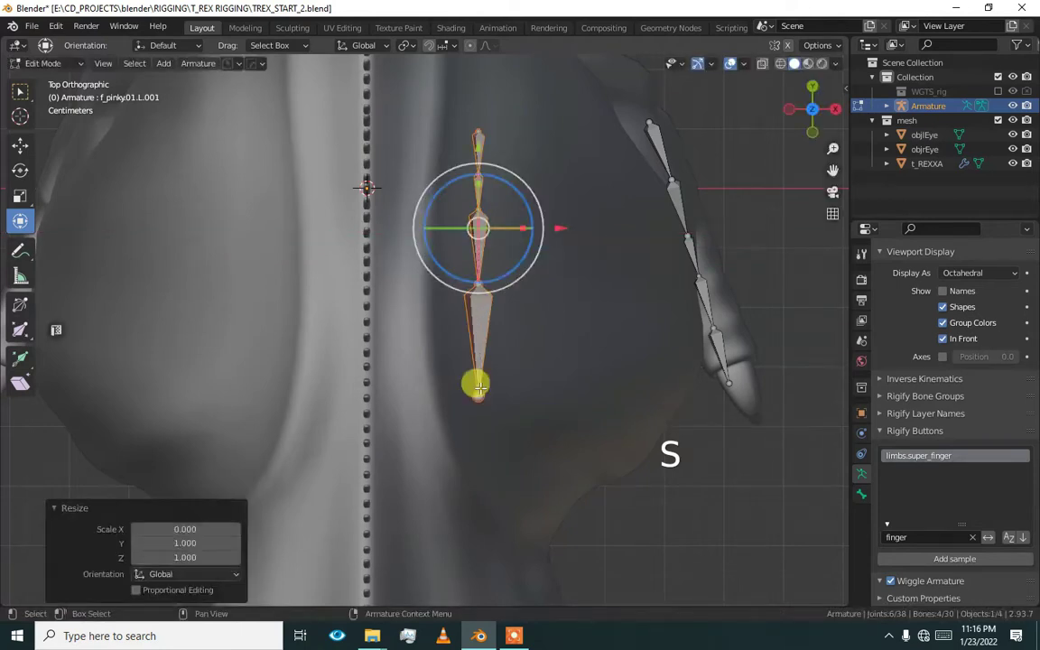
# Step: Turn on X-ray in the top view, and rotate the inner toe's chain about -15° around Z and shift it onto the toe
pyautogui.keyDown('alt'); pyautogui.moveTo(500, 399); pyautogui.dragTo(561, 310); pyautogui.keyUp('alt')
pyautogui.press('KP_7')
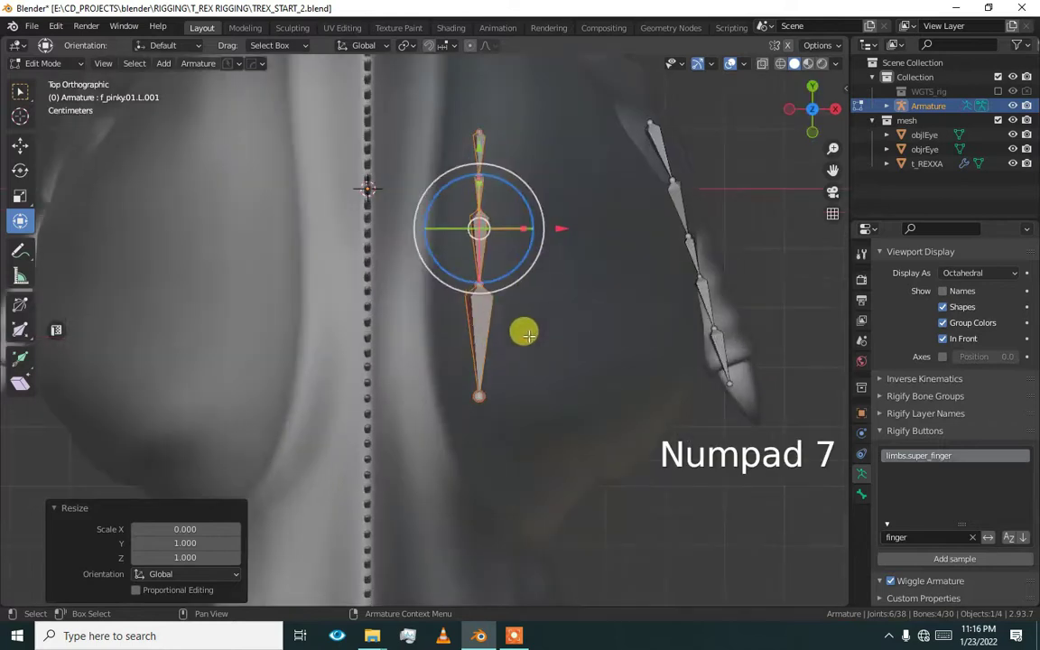
pyautogui.hotkey('alt', 'z')
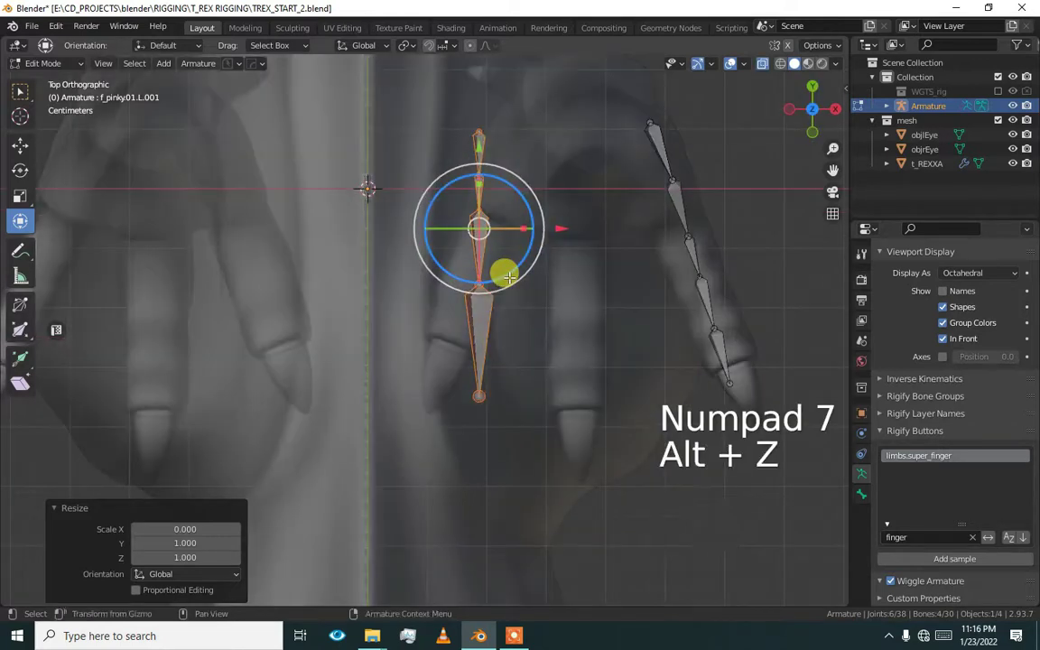
pyautogui.moveTo(510, 277); pyautogui.dragTo(495, 276)
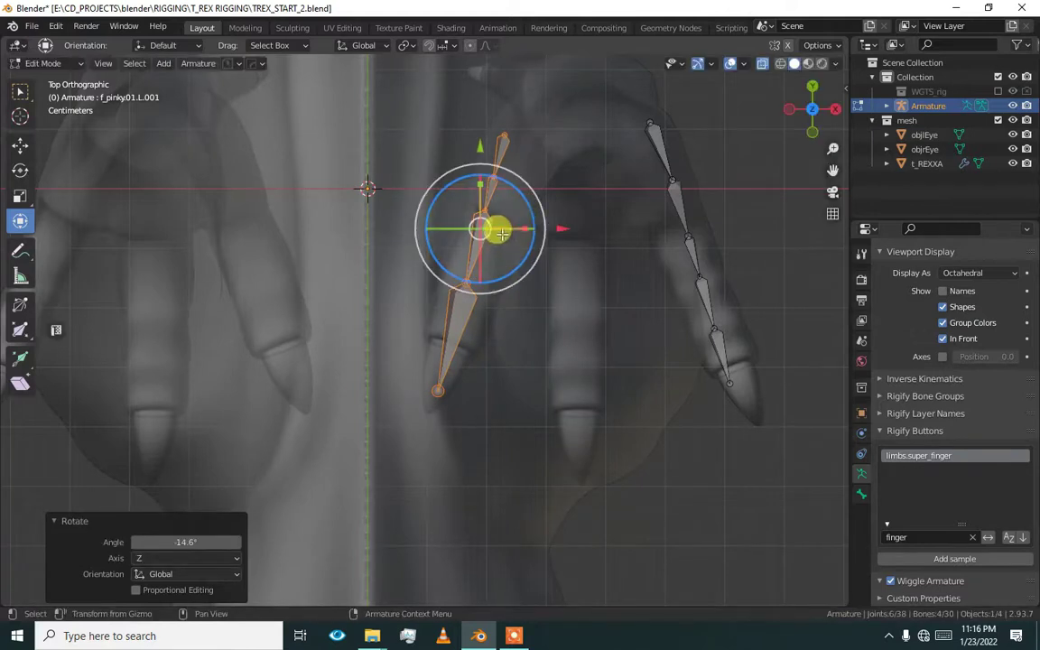
pyautogui.moveTo(475, 224); pyautogui.dragTo(533, 267)
# Step: Select the inner toe's bone chain and place a duplicate of it over the middle toe
pyautogui.click(496, 234)
pyautogui.moveTo(533, 78); pyautogui.dragTo(470, 354)
pyautogui.hotkey('shift', 'd')
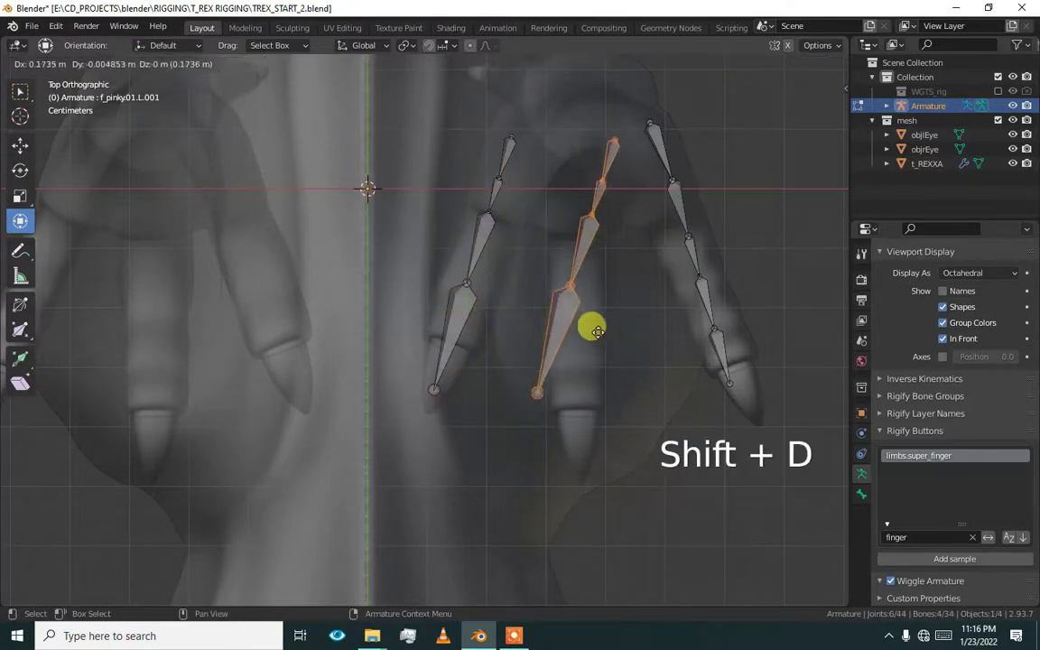
pyautogui.click(612, 335)
# Step: Rotate and move the copied chain into line with the middle toe, and turn X-ray off
pyautogui.moveTo(643, 221); pyautogui.dragTo(475, 412)
pyautogui.press('g')
pyautogui.click(581, 278)
pyautogui.hotkey('alt', 'z')
pyautogui.press('KP_7')
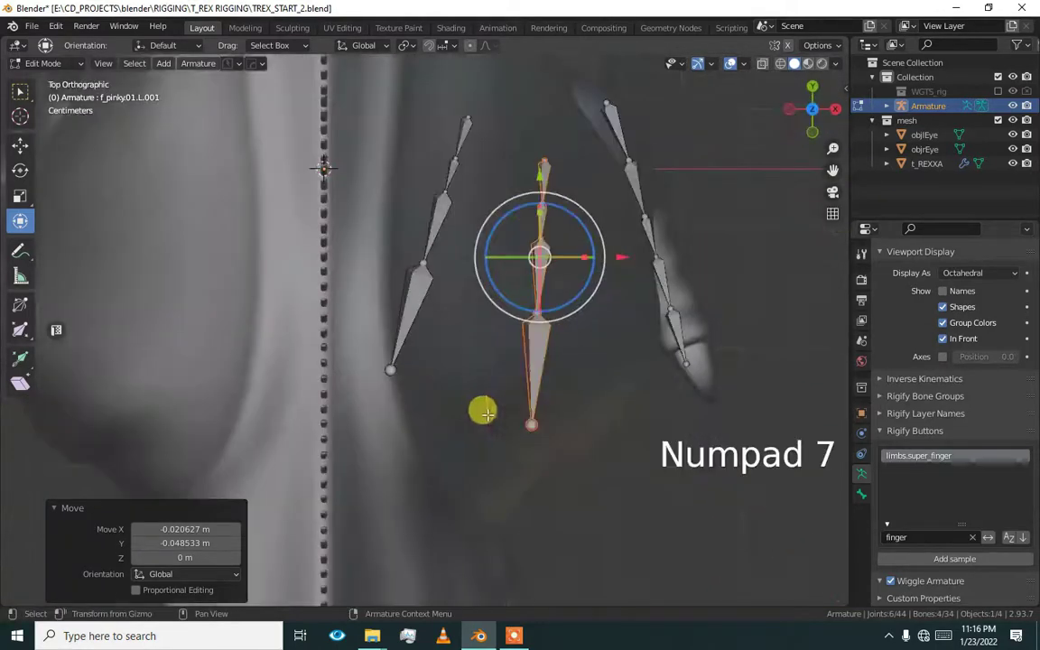
# Step: Fit the copied chain to the middle toe by moving its two joints behind the tip forward along the toe
pyautogui.scroll(3, 506, 375)
pyautogui.scroll(-2, 541, 337)
pyautogui.keyDown('alt'); pyautogui.moveTo(617, 471); pyautogui.dragTo(629, 248); pyautogui.keyUp('alt')
pyautogui.keyDown('alt'); pyautogui.moveTo(629, 247); pyautogui.dragTo(537, 318, button='middle'); pyautogui.keyUp('alt')
pyautogui.click(519, 285)
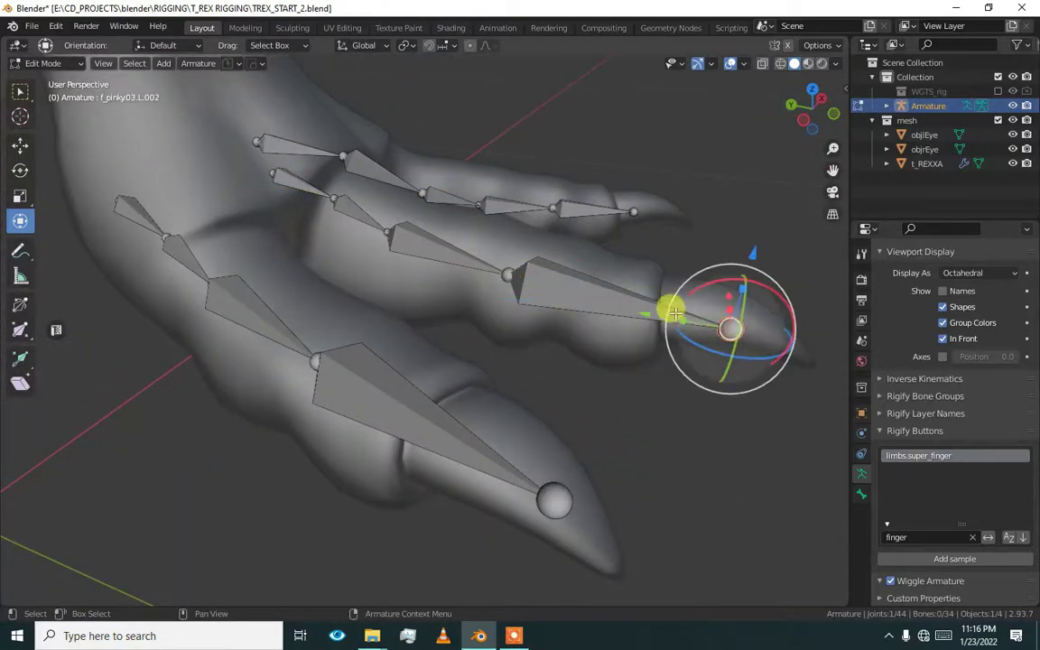
pyautogui.moveTo(510, 275); pyautogui.dragTo(559, 289)
pyautogui.click(395, 231)
pyautogui.moveTo(383, 232); pyautogui.dragTo(464, 260)
# Step: Try to shift the joint at the middle toe's base
pyautogui.keyDown('alt'); pyautogui.moveTo(464, 260); pyautogui.dragTo(652, 297, button='middle'); pyautogui.keyUp('alt')
pyautogui.click(650, 302)
pyautogui.moveTo(652, 301)
pyautogui.mouseDown()
pyautogui.moveTo(661, 321)
pyautogui.moveTo(662, 304)
pyautogui.mouseUp()
pyautogui.hotkey('ctrl', 'z')
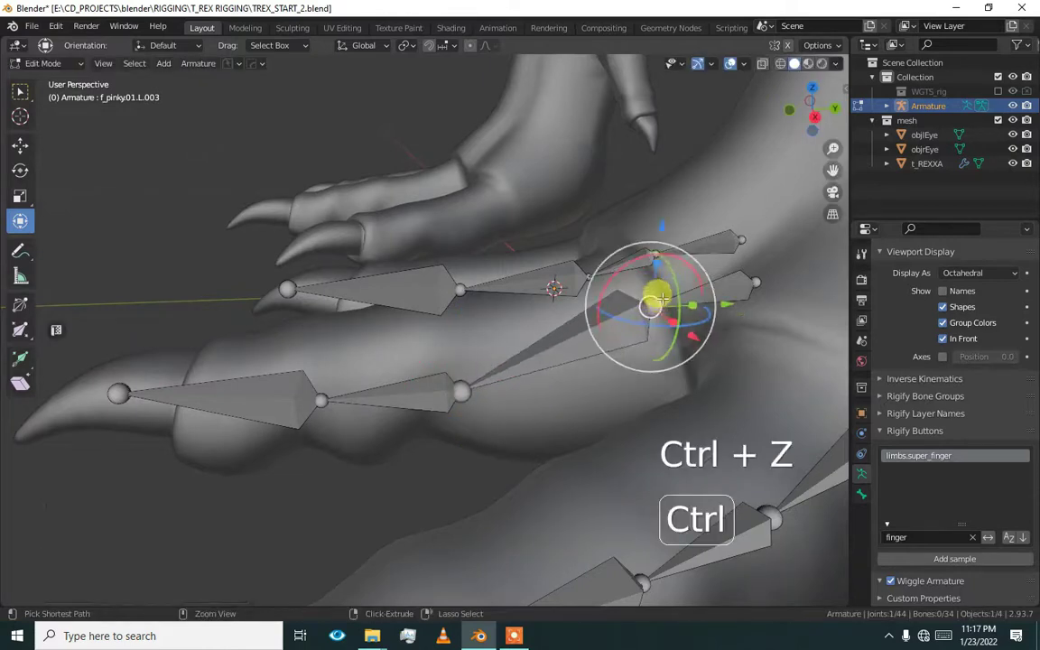
# Step: Move the joint at the middle toe's base slightly to sit inside the foot
pyautogui.keyDown('alt'); pyautogui.moveTo(672, 276); pyautogui.dragTo(667, 319, button='middle'); pyautogui.keyUp('alt')
pyautogui.moveTo(638, 388)
pyautogui.mouseDown()
pyautogui.moveTo(652, 407)
pyautogui.moveTo(645, 402)
pyautogui.mouseUp()
pyautogui.keyDown('alt'); pyautogui.moveTo(645, 401); pyautogui.dragTo(519, 483, button='middle'); pyautogui.keyUp('alt')
# Step: Reveal the armature's hidden bones and clear the bone selection
pyautogui.hotkey('alt', 'h')
pyautogui.click(487, 449)
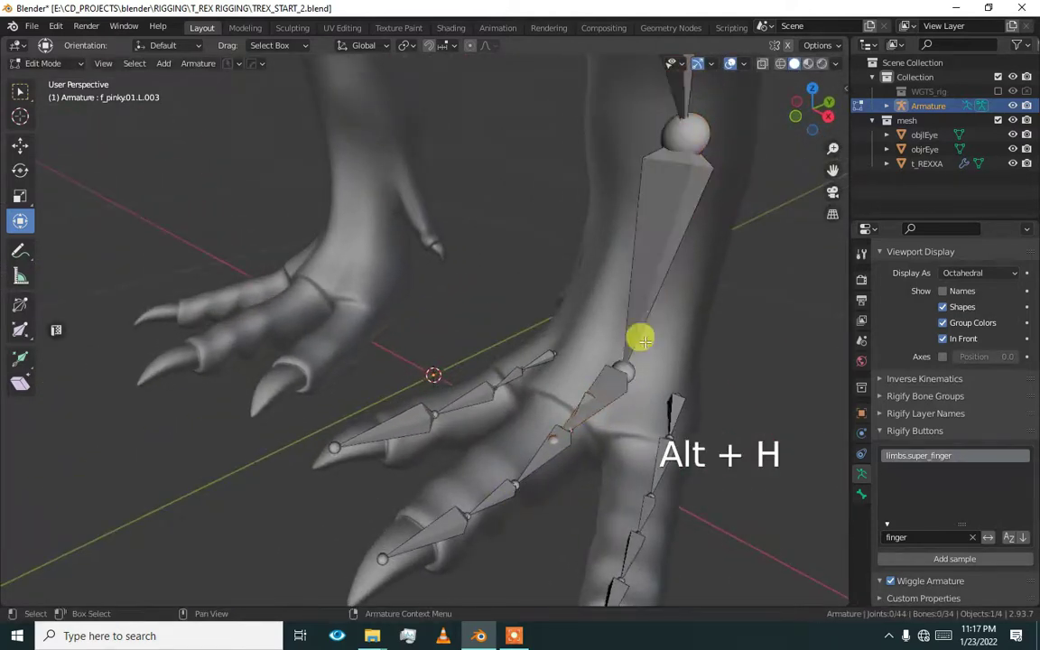
pyautogui.scroll(3, 642, 341)
# Step: Parent the palm bones of all three toe chains to the toe.L bone with Keep Offset
pyautogui.keyDown('alt'); pyautogui.moveTo(543, 410); pyautogui.dragTo(450, 398, button='middle'); pyautogui.keyUp('alt')
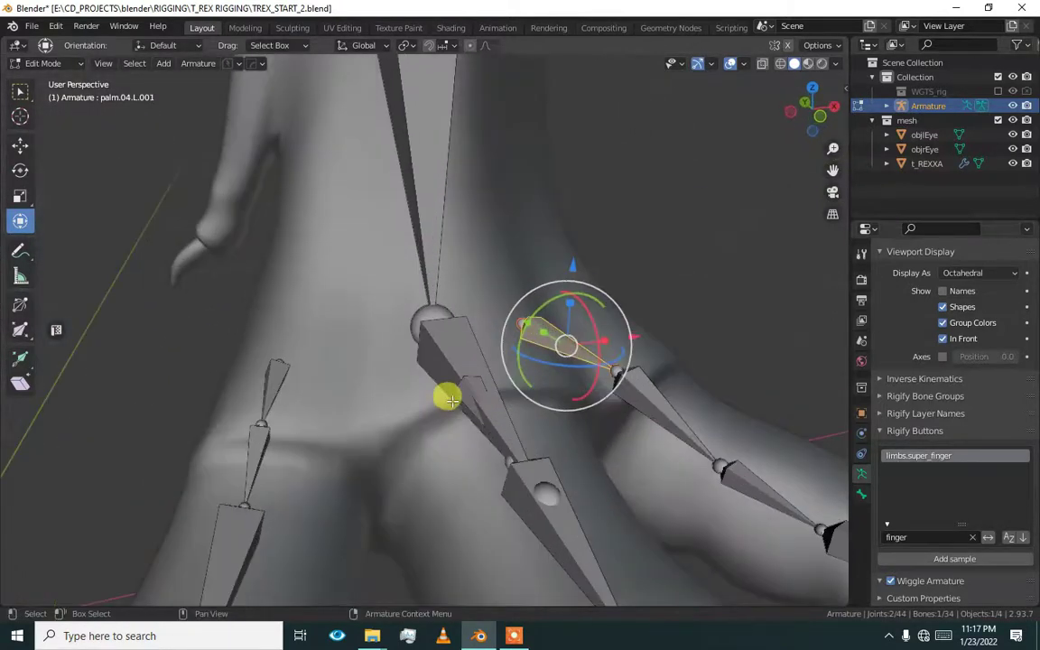
pyautogui.keyDown('shift'); pyautogui.click(458, 395); pyautogui.keyUp('shift')
pyautogui.keyDown('shift'); pyautogui.click(283, 378); pyautogui.keyUp('shift')
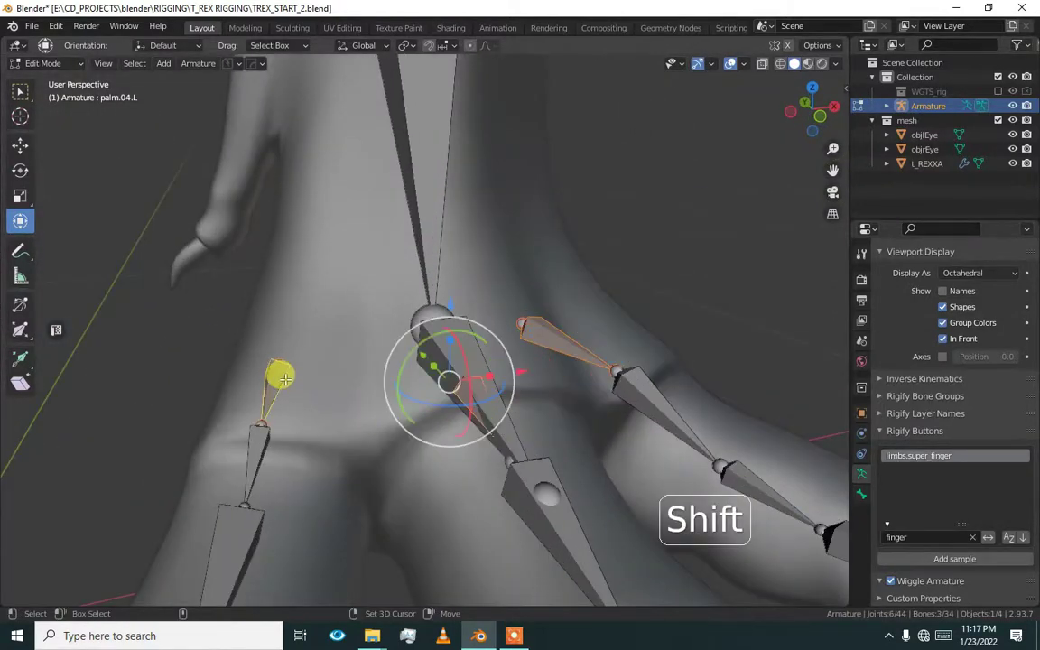
pyautogui.keyDown('shift'); pyautogui.click(433, 351); pyautogui.keyUp('shift')
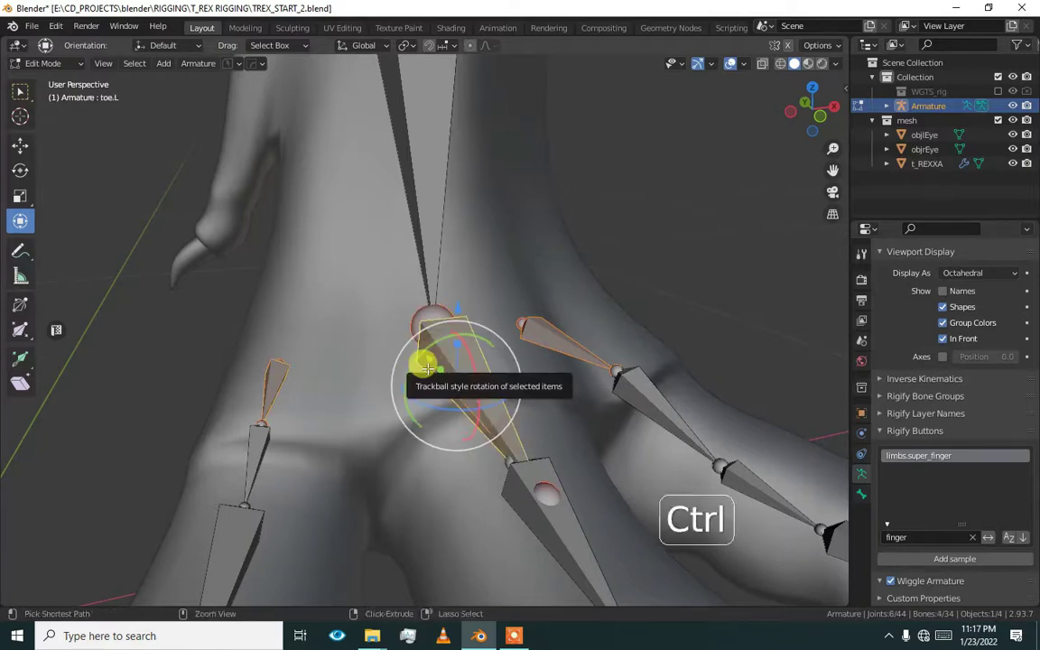
pyautogui.hotkey('ctrl', 'p')
pyautogui.click(423, 387)
# Step: Parent the left thigh bone to the spine bone at the hips with Keep Offset
pyautogui.scroll(-5, 427, 371)
pyautogui.keyDown('alt'); pyautogui.moveTo(552, 364); pyautogui.dragTo(395, 346); pyautogui.keyUp('alt')
pyautogui.moveTo(478, 184); pyautogui.dragTo(485, 323, button='middle')
pyautogui.moveTo(433, 197); pyautogui.dragTo(505, 385, button='middle')
pyautogui.scroll(-2, 506, 386)
pyautogui.moveTo(514, 163); pyautogui.dragTo(462, 295, button='middle')
pyautogui.scroll(2, 462, 295)
pyautogui.click(426, 236)
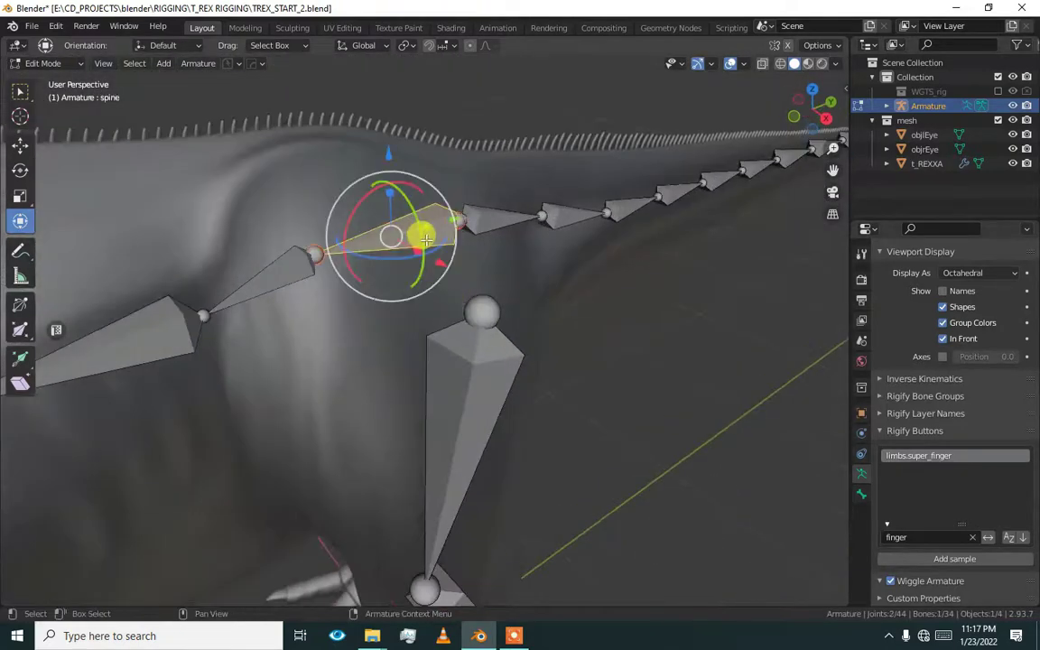
pyautogui.click(474, 332)
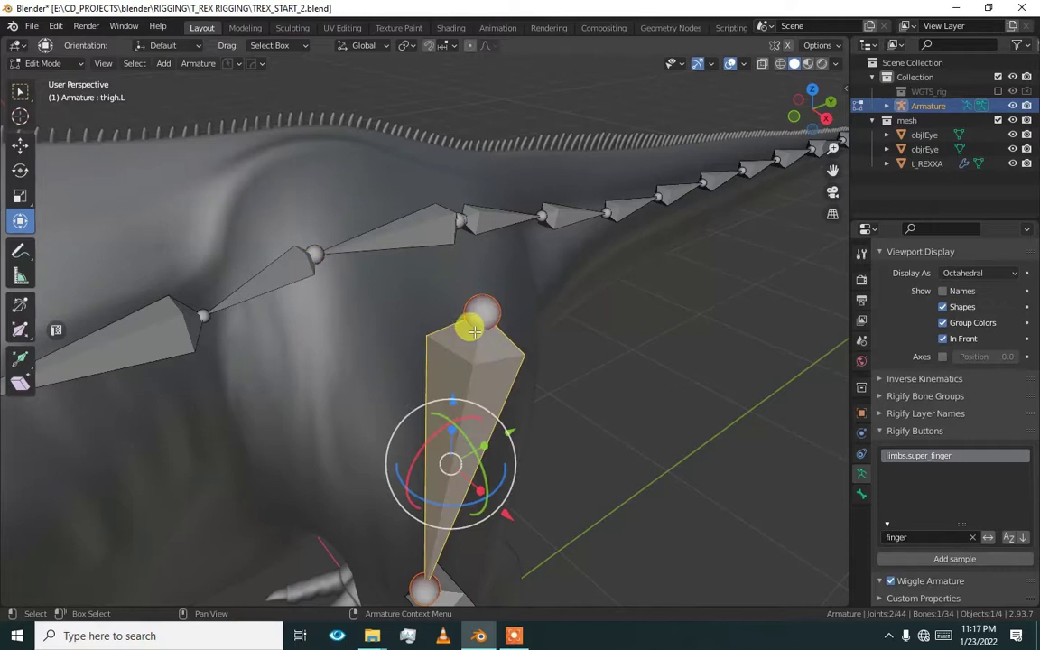
pyautogui.keyDown('shift'); pyautogui.click(430, 237); pyautogui.keyUp('shift')
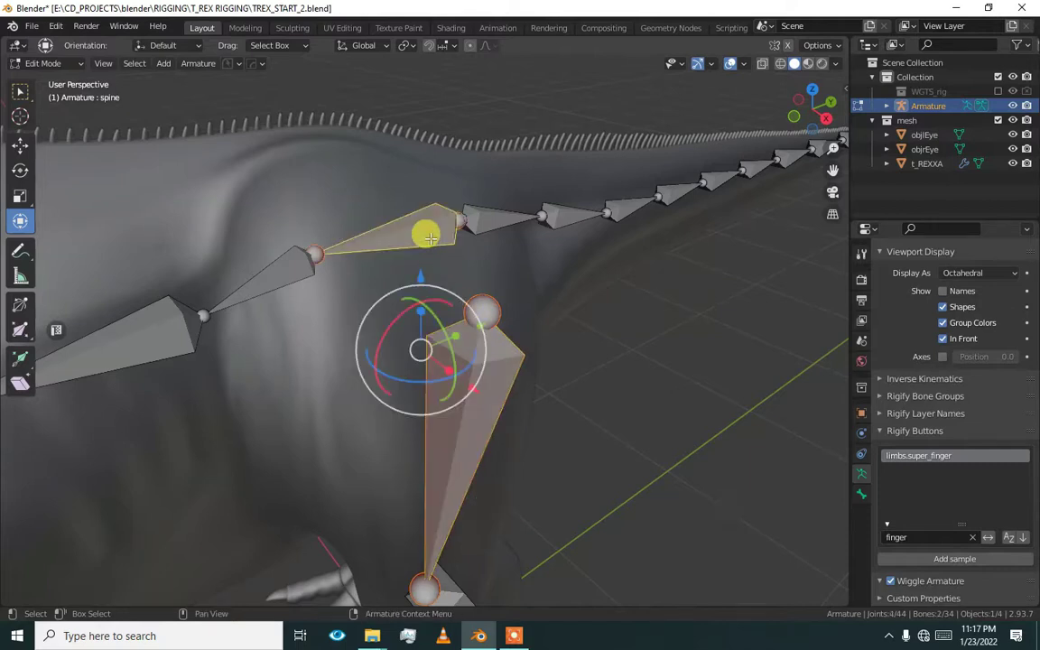
pyautogui.hotkey('ctrl', 'p')
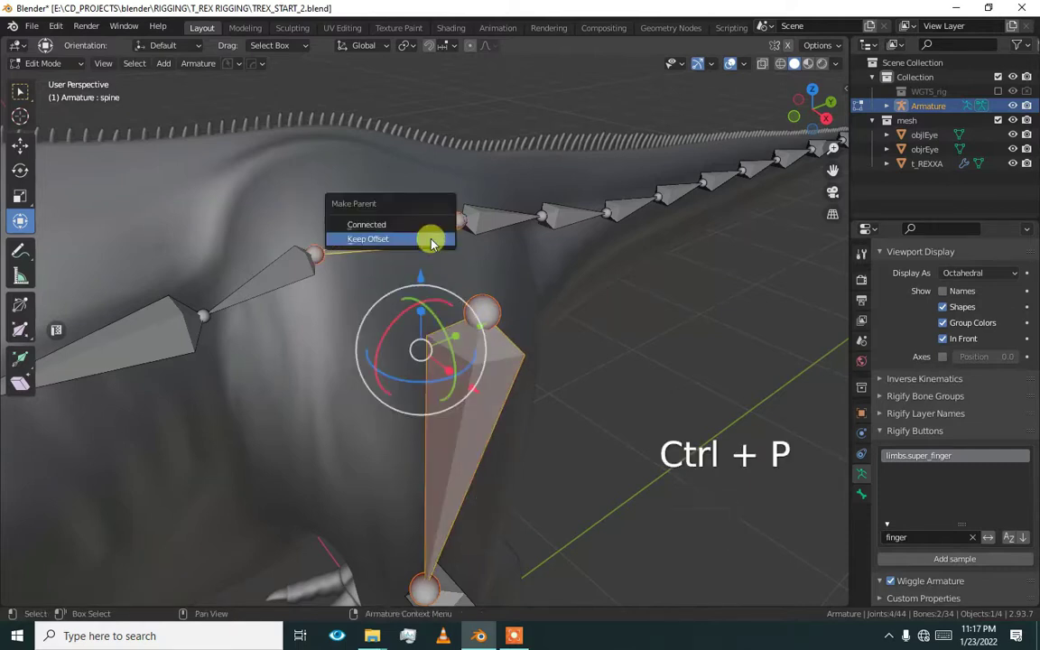
pyautogui.click(431, 242)
# Step: Switch the armature to Pose Mode, and test-move the hip spine and thigh bones and undo that move
pyautogui.scroll(-3, 392, 350)
pyautogui.moveTo(392, 350); pyautogui.dragTo(480, 202, button='middle')
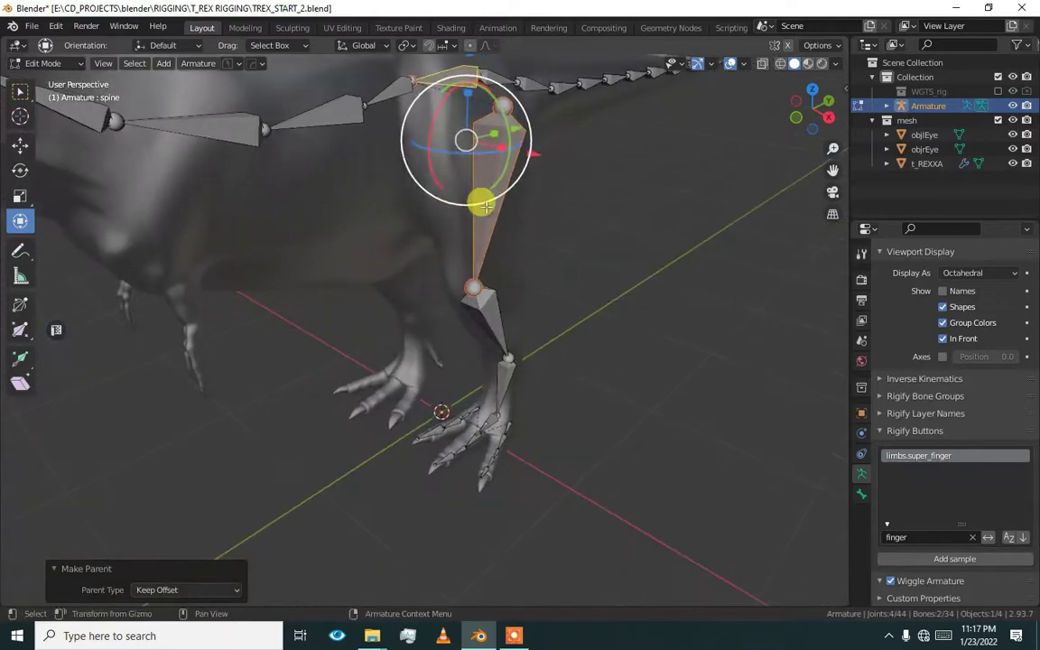
pyautogui.hotkey('ctrl', 'Tab')
pyautogui.click(487, 272)
pyautogui.moveTo(494, 293); pyautogui.dragTo(470, 314, button='middle')
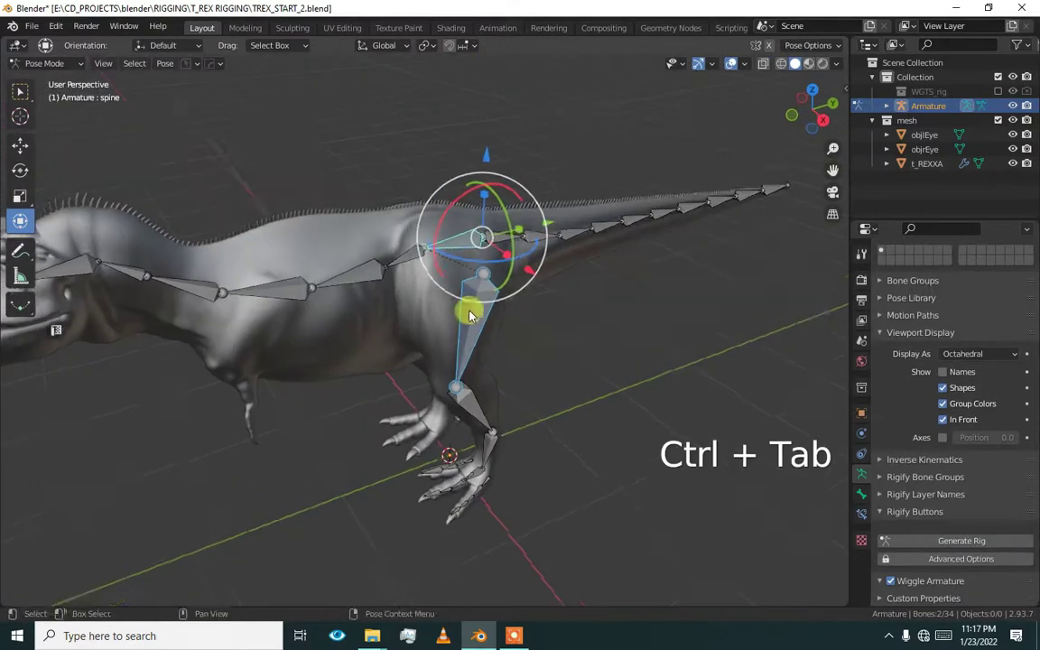
pyautogui.moveTo(477, 237); pyautogui.dragTo(510, 227)
pyautogui.hotkey('ctrl', 'z')
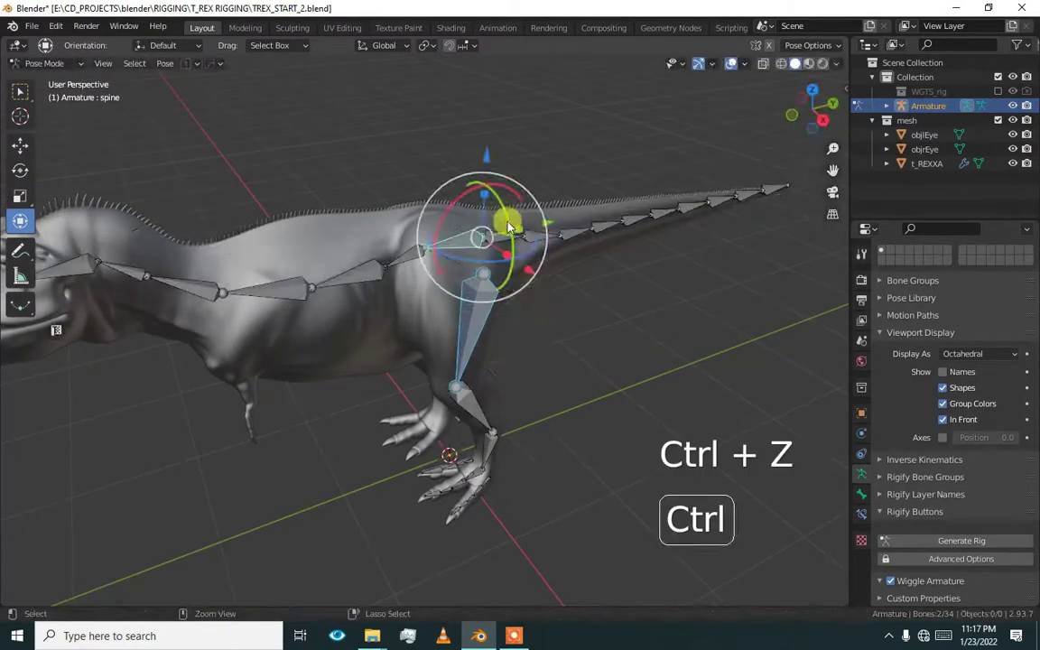
# Step: Switch the armature to Object Mode and generate the Rigify rig from it
pyautogui.moveTo(502, 268); pyautogui.dragTo(557, 158)
pyautogui.hotkey('ctrl', 'z')
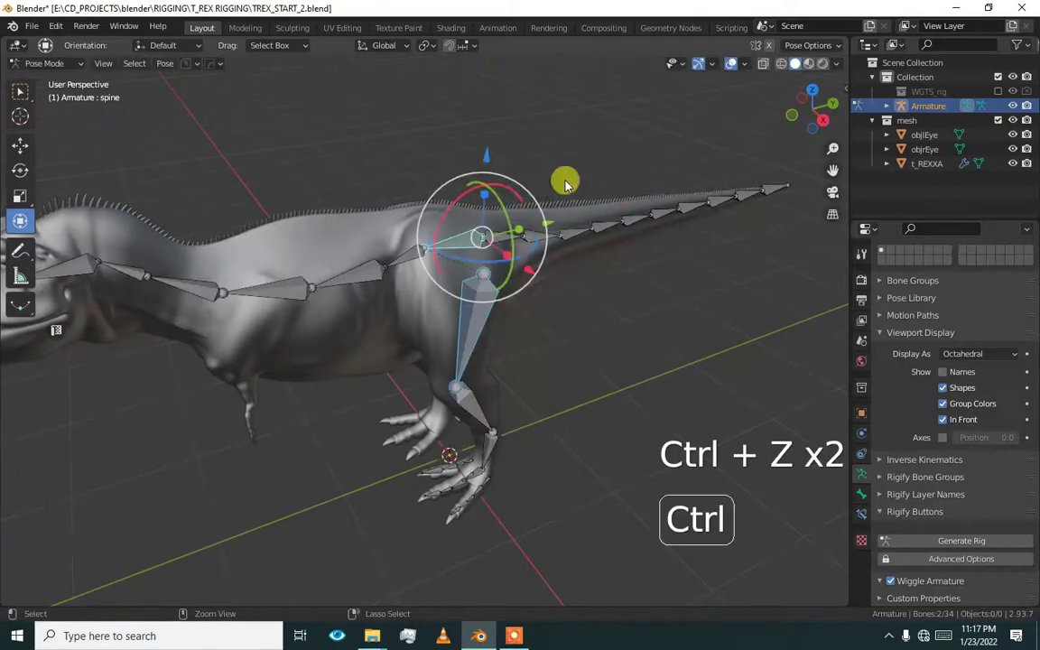
pyautogui.hotkey('ctrl', 'Tab')
pyautogui.scroll(-4, 493, 358)
pyautogui.scroll(4, 476, 374)
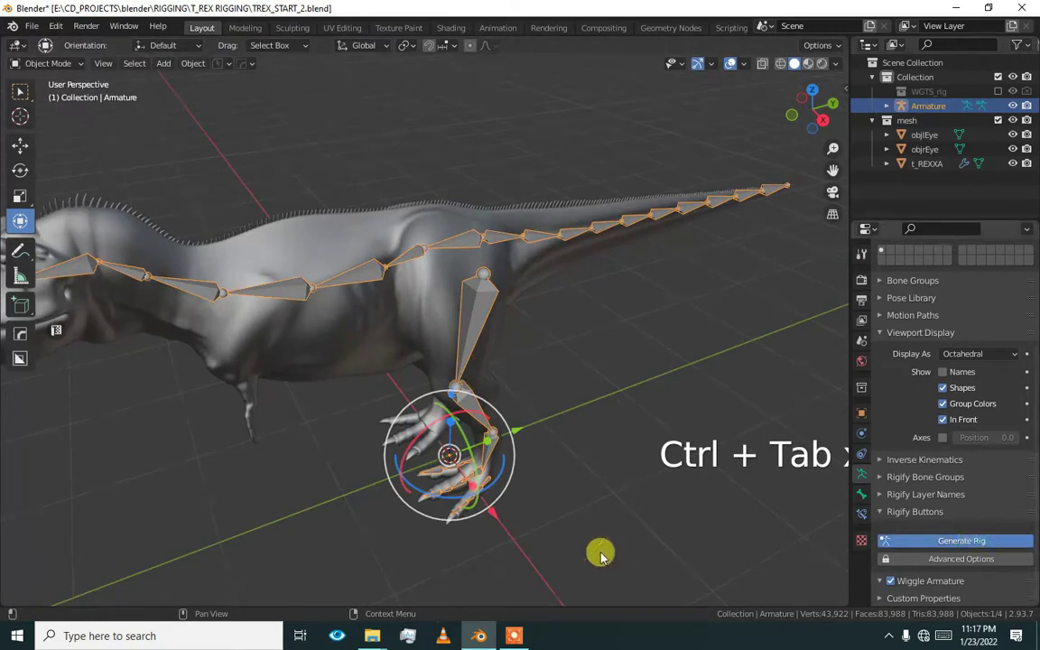
pyautogui.keyDown('shift'); pyautogui.moveTo(537, 422); pyautogui.dragTo(565, 371, button='middle'); pyautogui.keyUp('shift')
pyautogui.click(566, 375)
pyautogui.keyDown('shift'); pyautogui.moveTo(529, 473); pyautogui.dragTo(527, 420, button='middle'); pyautogui.keyUp('shift')
pyautogui.scroll(3, 527, 420)
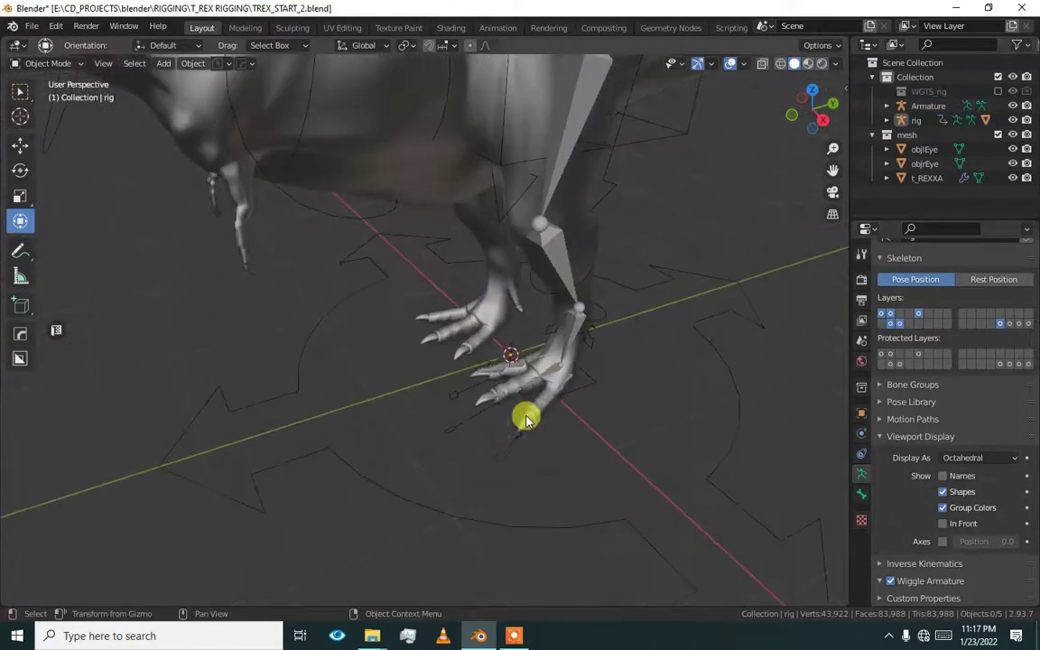
# Step: Select the generated rig and examine its foot and toe controls around the left foot
pyautogui.scroll(3, 526, 420)
pyautogui.click(590, 577)
pyautogui.scroll(-3, 579, 575)
pyautogui.keyDown('alt'); pyautogui.moveTo(502, 460); pyautogui.dragTo(533, 394); pyautogui.keyUp('alt')
pyautogui.keyDown('alt'); pyautogui.moveTo(533, 394); pyautogui.dragTo(463, 429, button='middle'); pyautogui.keyUp('alt')
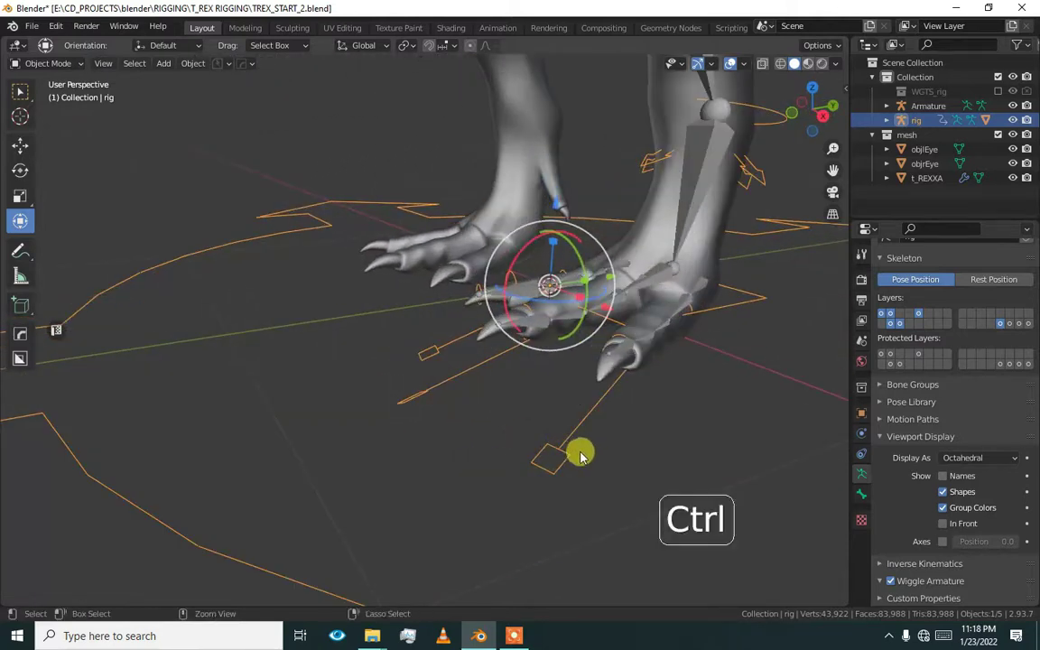
pyautogui.hotkey('ctrl', 'Tab')
pyautogui.hotkey('ctrl', 'Tab')
# Step: Parent the t_REXXA mesh to the generated rig With Automatic Weights
pyautogui.moveTo(566, 453); pyautogui.dragTo(404, 170, button='middle')
pyautogui.click(354, 170)
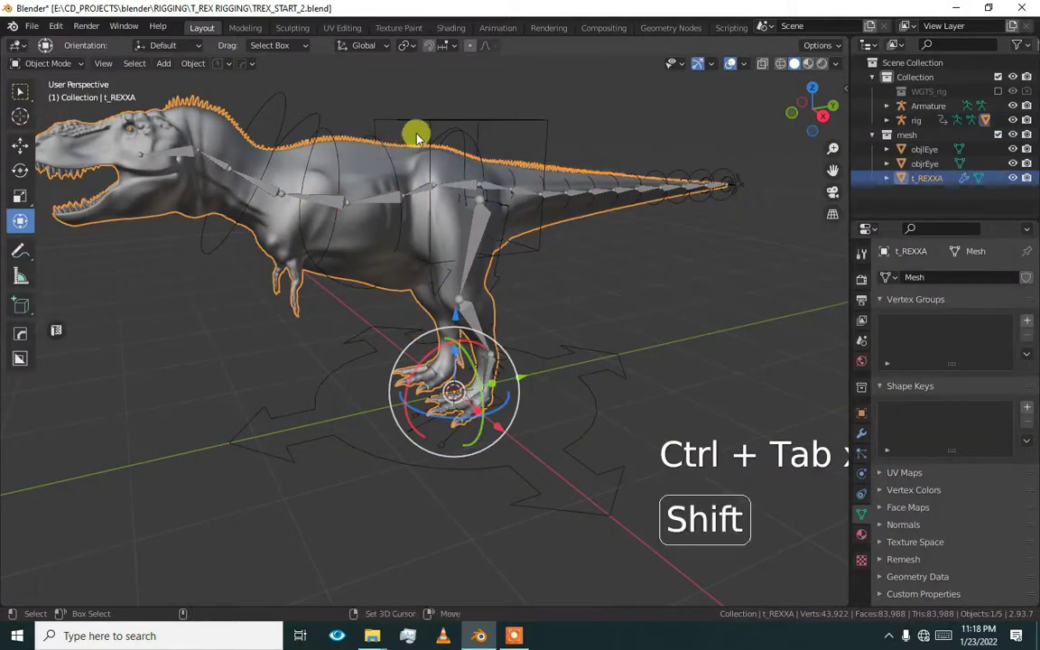
pyautogui.keyDown('shift'); pyautogui.click(419, 132); pyautogui.keyUp('shift')
pyautogui.press('ctrl')
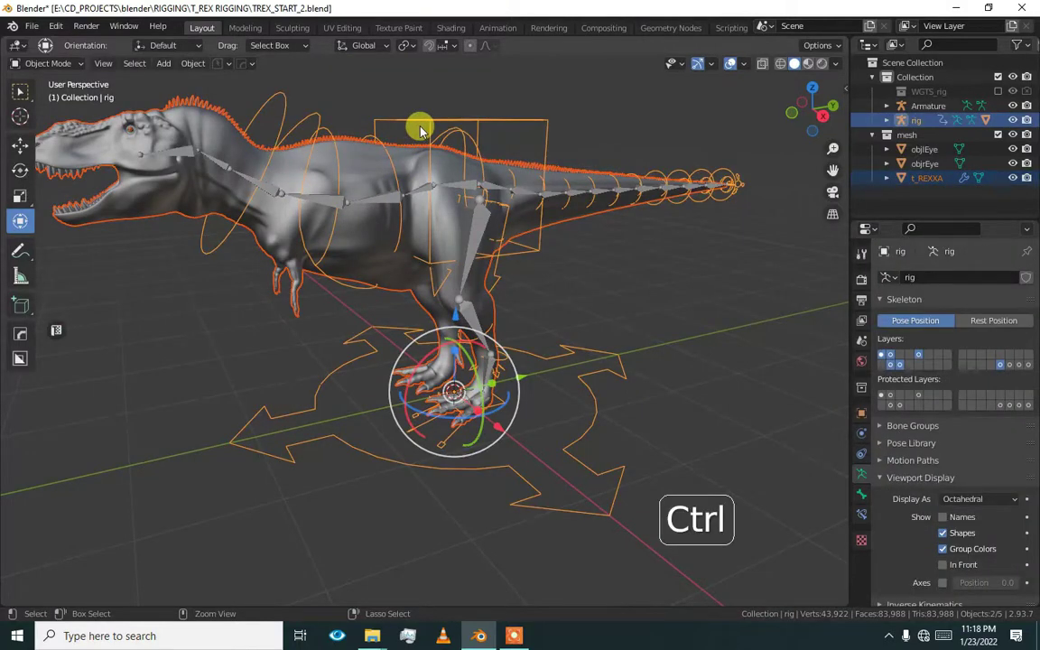
pyautogui.hotkey('ctrl', 'p')
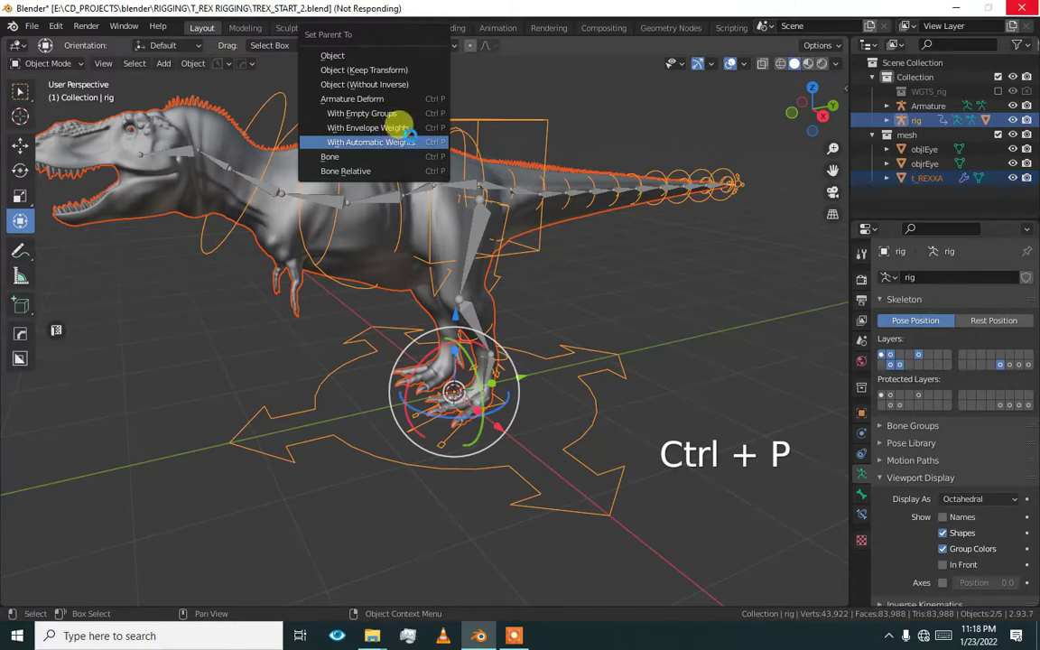
pyautogui.click(411, 141)
# Step: Switch the rig to Pose Mode, test-move the left foot IK control and undo that move
pyautogui.hotkey('ctrl', 'Tab')
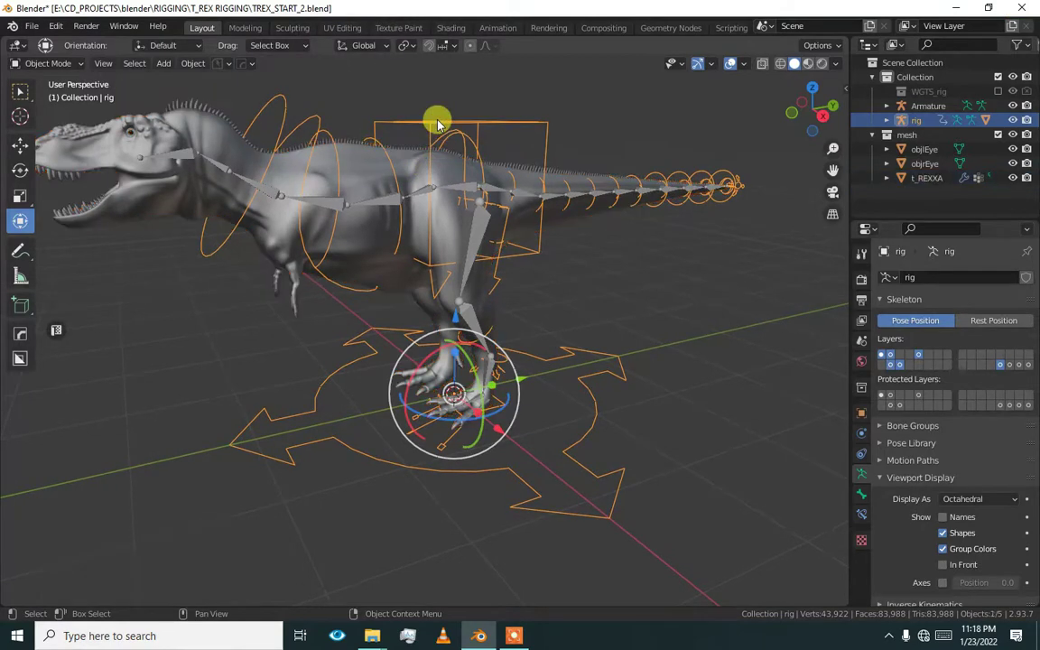
pyautogui.scroll(3, 460, 275)
pyautogui.click(541, 464)
pyautogui.moveTo(542, 466); pyautogui.dragTo(524, 397)
pyautogui.hotkey('ctrl', 'z')
pyautogui.keyDown('shift'); pyautogui.moveTo(510, 424); pyautogui.dragTo(508, 442, button='middle'); pyautogui.keyUp('shift')
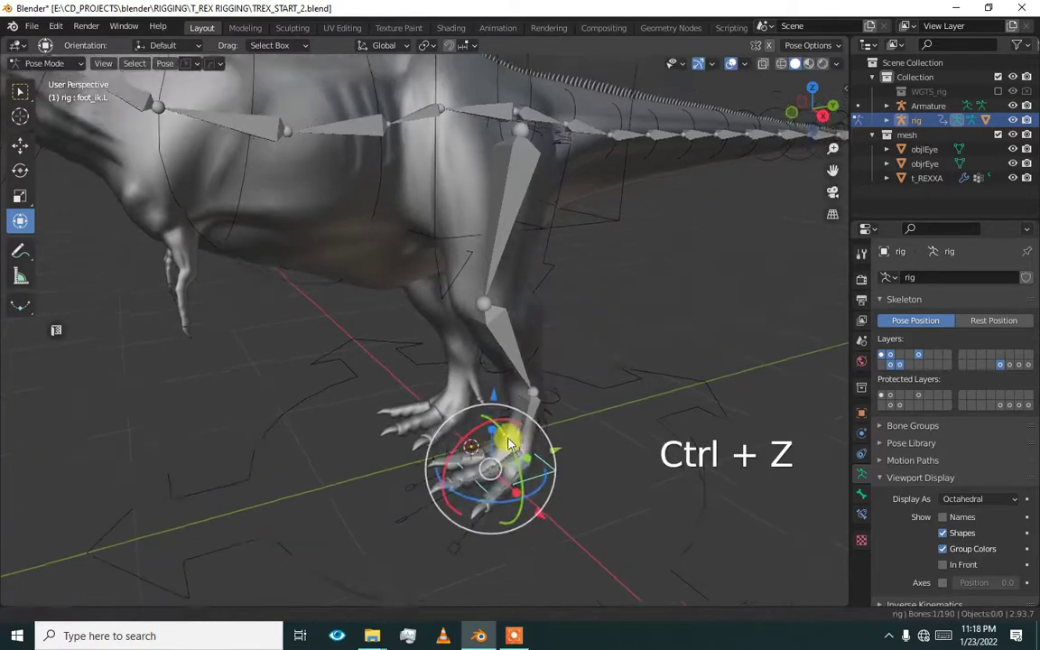
# Step: Test-move the rig's torso control at the hips and undo that move
pyautogui.scroll(-2, 510, 438)
pyautogui.click(518, 117)
pyautogui.click(517, 109)
pyautogui.moveTo(459, 178); pyautogui.dragTo(466, 215)
pyautogui.hotkey('ctrl', 'z')
# Step: Test-scale the master control of the left foot's outer toe and cancel the scaling
pyautogui.moveTo(457, 361); pyautogui.dragTo(440, 271, button='middle')
pyautogui.keyDown('alt'); pyautogui.moveTo(441, 271); pyautogui.dragTo(471, 281, button='middle'); pyautogui.keyUp('alt')
pyautogui.scroll(3, 467, 298)
pyautogui.click(406, 436)
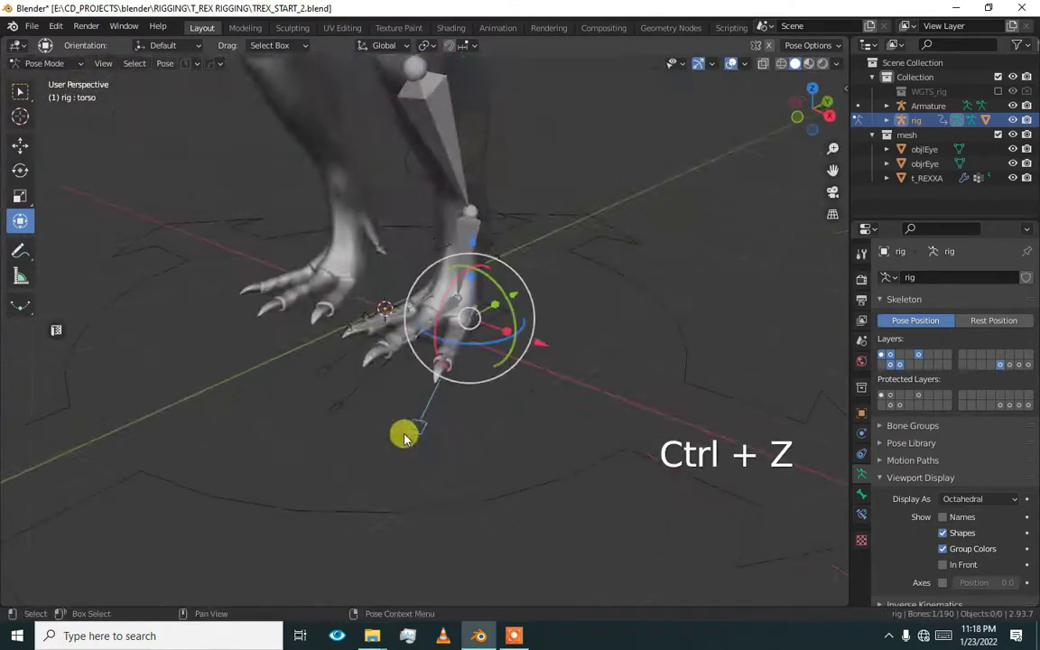
pyautogui.moveTo(404, 438); pyautogui.dragTo(267, 176, button='middle')
pyautogui.press('s')
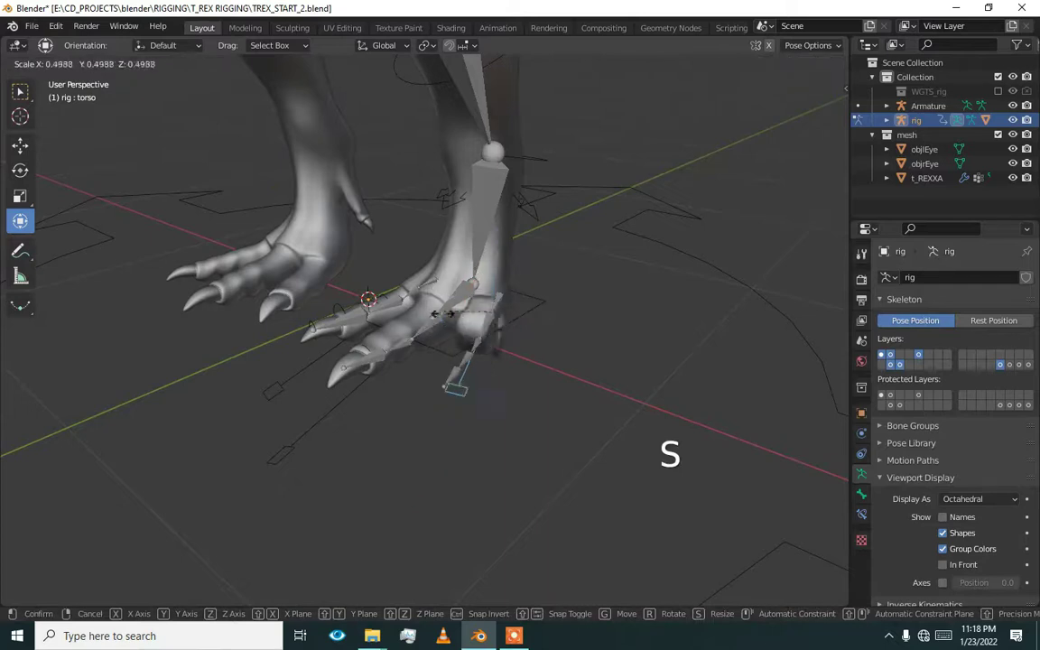
pyautogui.rightClick(386, 396)
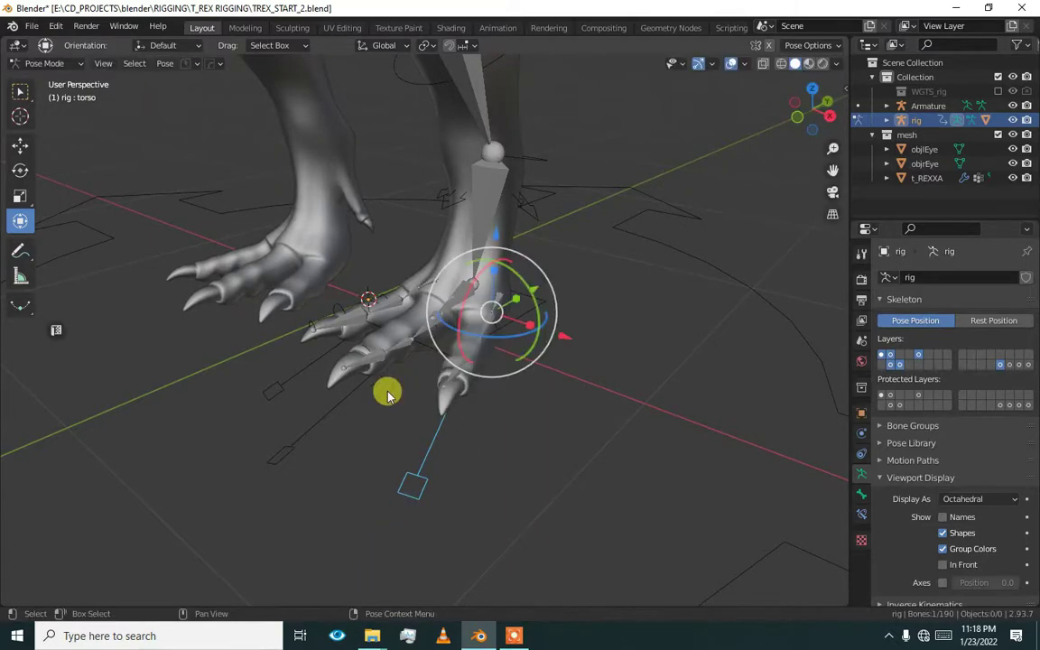
# Step: Test-scale the left foot's inner toe master control to about 1.448 and undo the scaling
pyautogui.keyDown('alt'); pyautogui.moveTo(392, 396); pyautogui.dragTo(338, 397, button='middle'); pyautogui.keyUp('alt')
pyautogui.click(231, 419)
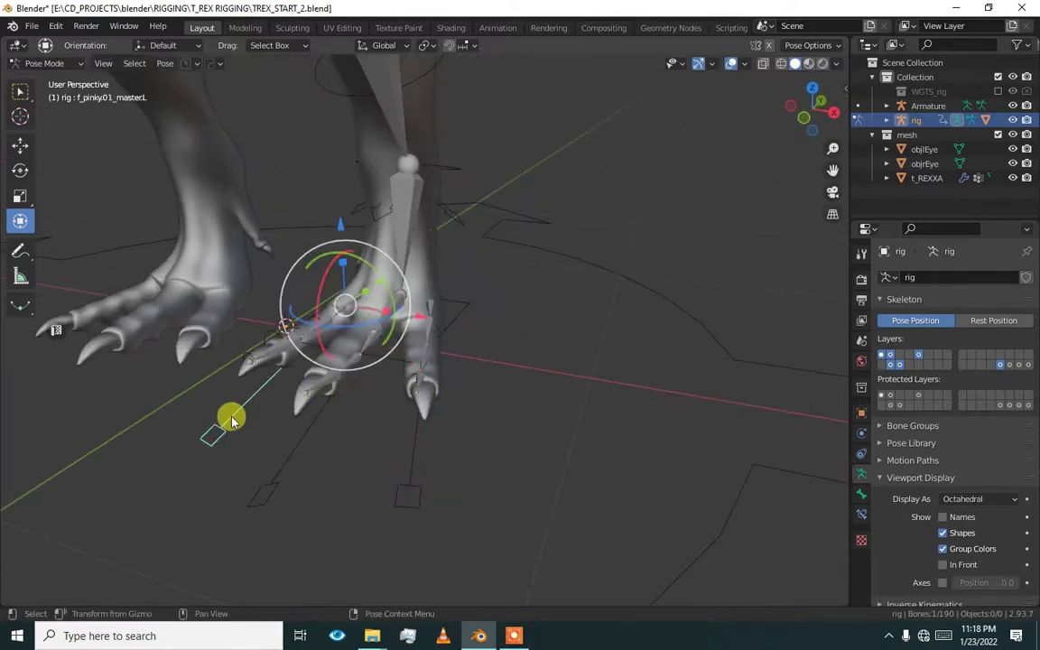
pyautogui.press('s')
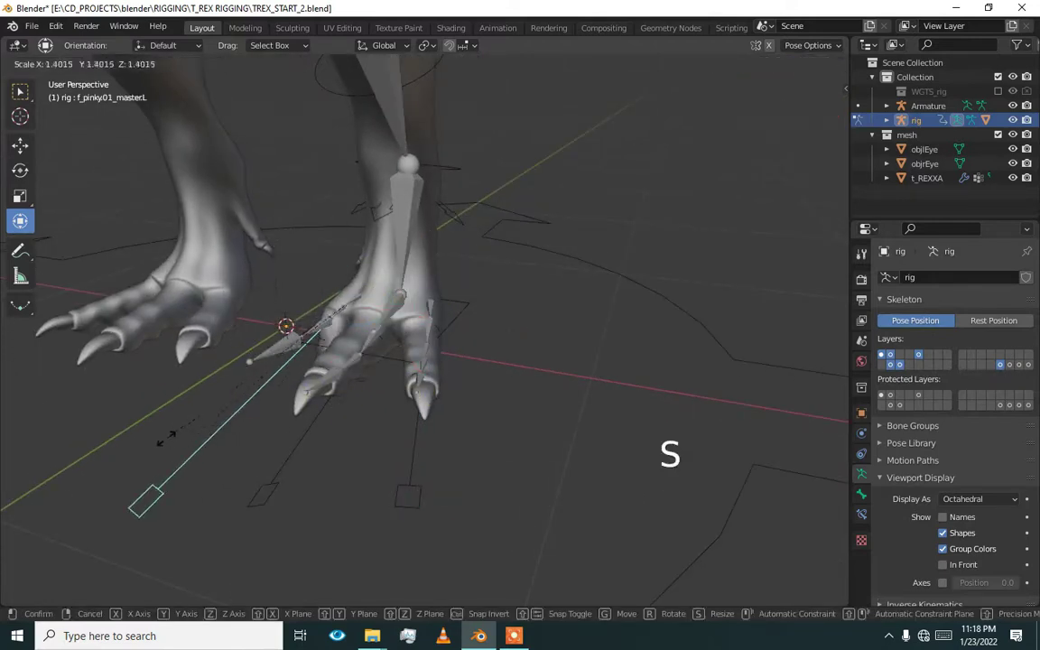
pyautogui.click(158, 438)
pyautogui.keyDown('alt'); pyautogui.moveTo(158, 438); pyautogui.dragTo(376, 336); pyautogui.keyUp('alt')
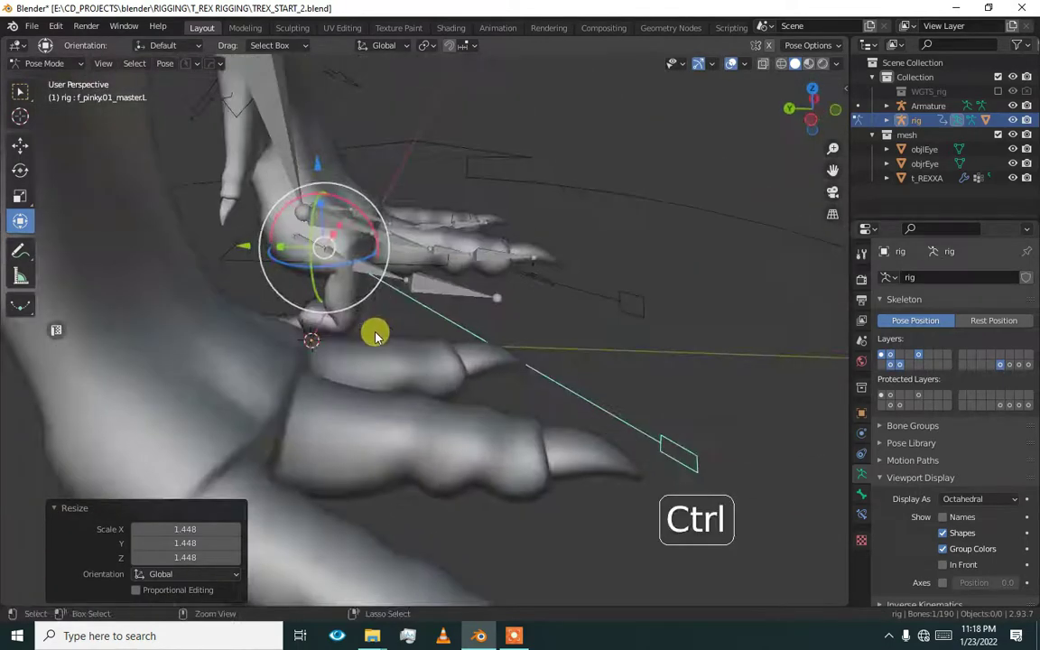
pyautogui.hotkey('ctrl', 'z')
# Step: Test-scale the master control of the left foot's middle toe and undo the scaling
pyautogui.keyDown('alt'); pyautogui.moveTo(475, 279); pyautogui.dragTo(312, 329); pyautogui.keyUp('alt')
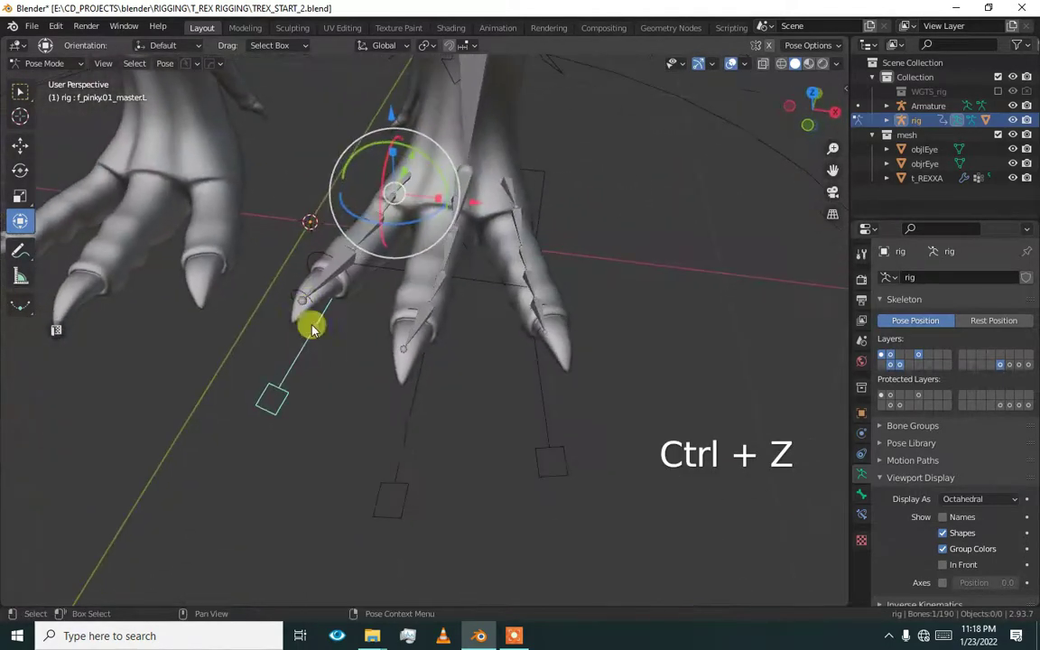
pyautogui.click(414, 483)
pyautogui.click(408, 483)
pyautogui.keyDown('alt'); pyautogui.moveTo(408, 483); pyautogui.dragTo(334, 411); pyautogui.keyUp('alt')
pyautogui.press('s')
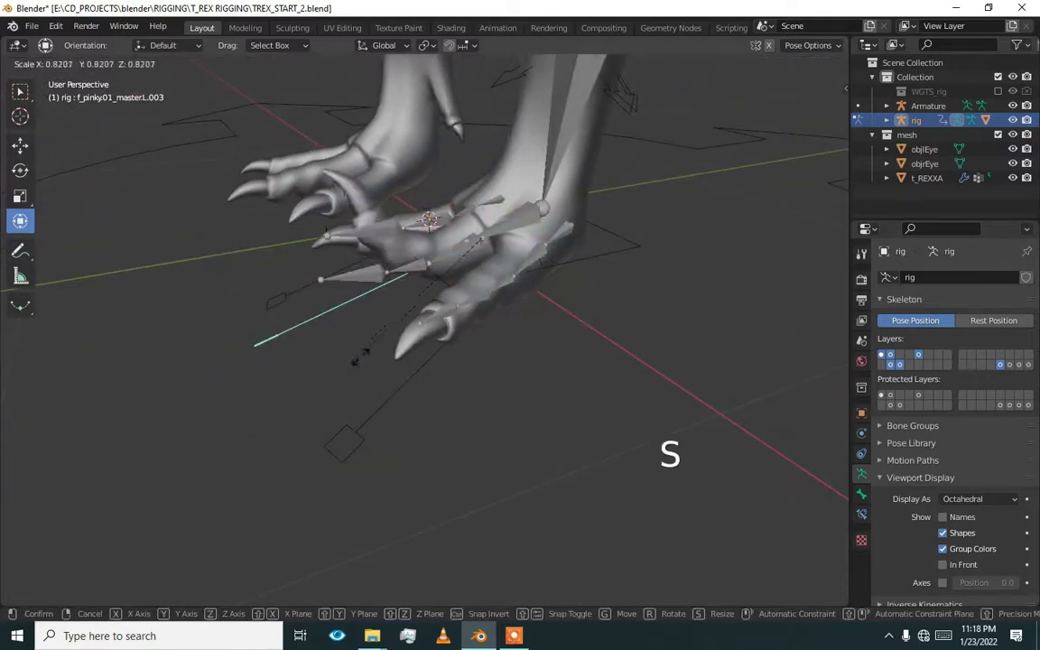
pyautogui.click(297, 383)
pyautogui.keyDown('alt'); pyautogui.moveTo(297, 382); pyautogui.dragTo(466, 395); pyautogui.keyUp('alt')
pyautogui.hotkey('ctrl', 'z')
pyautogui.hotkey('ctrl', 'z')
# Step: Return the rig to Object Mode and put the original Armature into Edit Mode
pyautogui.scroll(5, 469, 366)
pyautogui.moveTo(462, 231); pyautogui.dragTo(446, 296, button='middle')
pyautogui.keyDown('alt'); pyautogui.moveTo(422, 308); pyautogui.dragTo(350, 293); pyautogui.keyUp('alt')
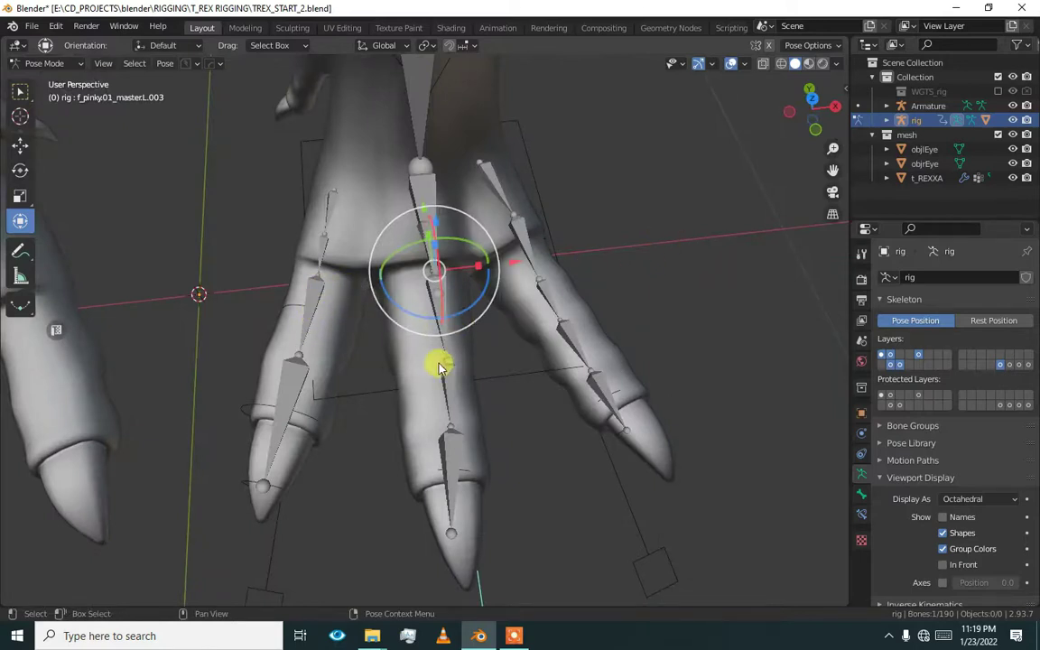
pyautogui.scroll(-3, 439, 368)
pyautogui.hotkey('ctrl', 'Tab')
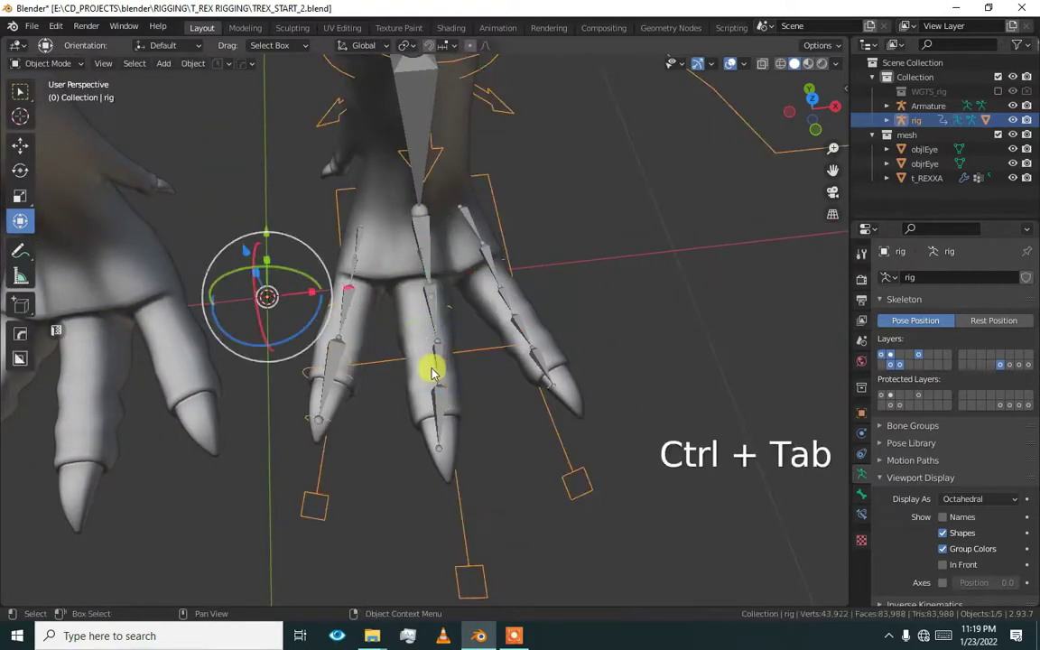
pyautogui.click(436, 371)
pyautogui.press('Tab')
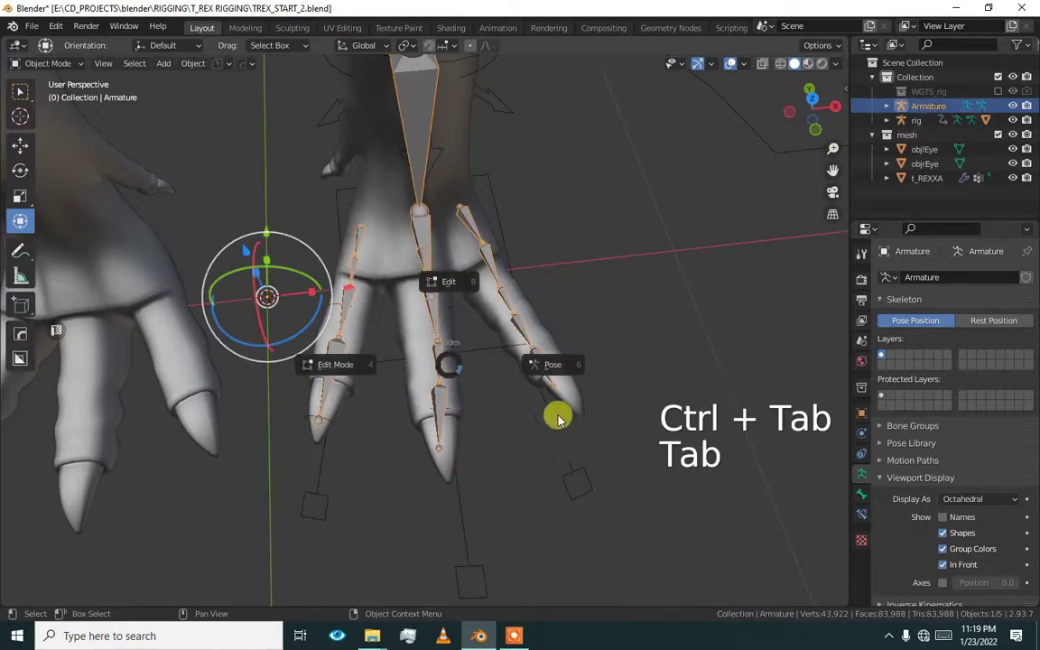
pyautogui.click(352, 384)
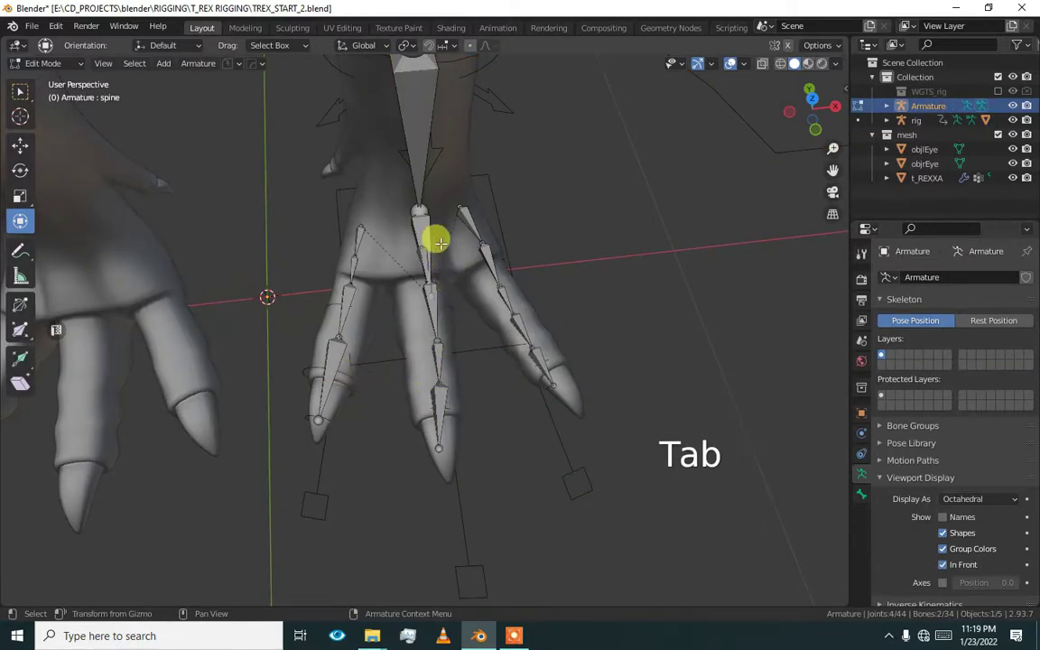
# Step: Select the middle toe's bone chain together with its palm bone, and hide all unselected bones in top view
pyautogui.moveTo(428, 240); pyautogui.dragTo(420, 412, button='middle')
pyautogui.press('l')
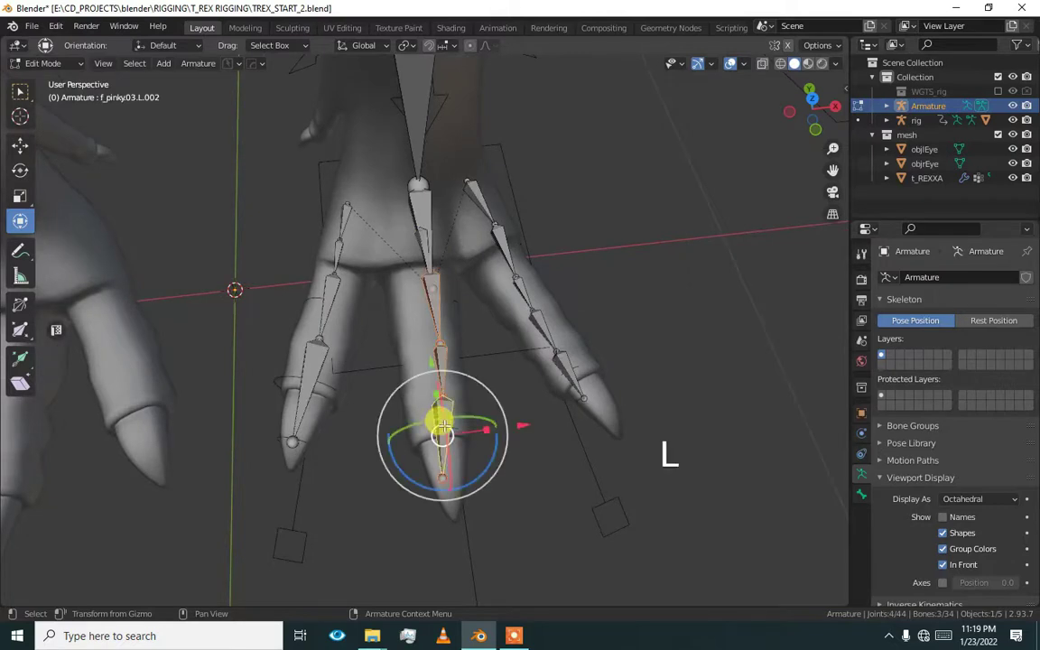
pyautogui.scroll(5, 418, 383)
pyautogui.keyDown('alt'); pyautogui.moveTo(425, 209); pyautogui.dragTo(434, 200); pyautogui.keyUp('alt')
pyautogui.keyDown('shift'); pyautogui.click(409, 181); pyautogui.keyUp('shift')
pyautogui.scroll(-3, 466, 264)
pyautogui.keyDown('shift'); pyautogui.moveTo(464, 263); pyautogui.dragTo(379, 243, button='middle'); pyautogui.keyUp('shift')
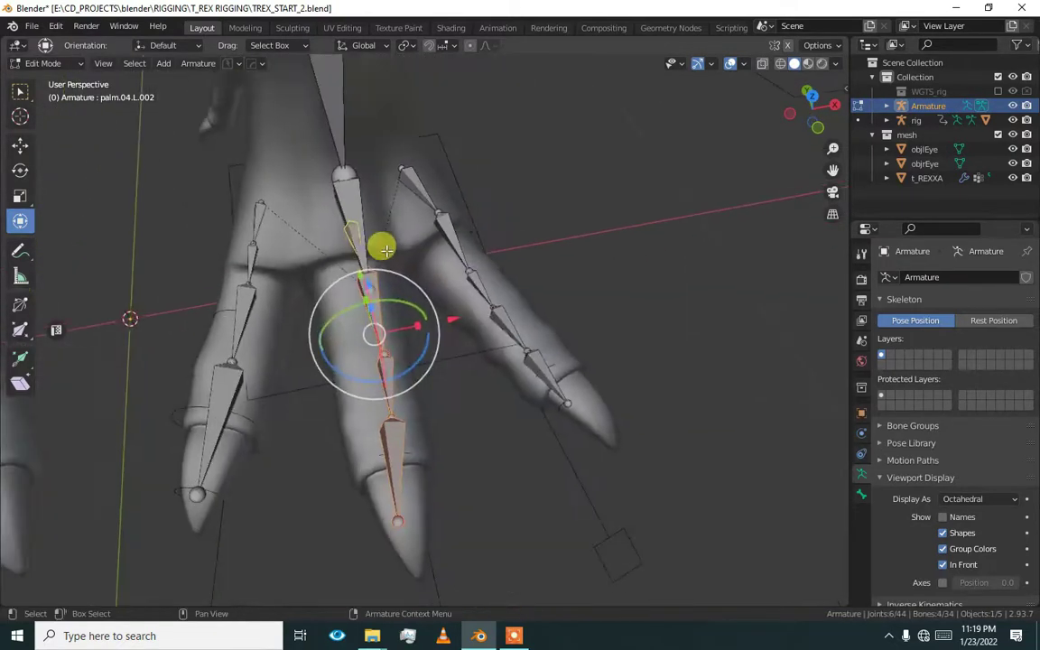
pyautogui.press('KP_7')
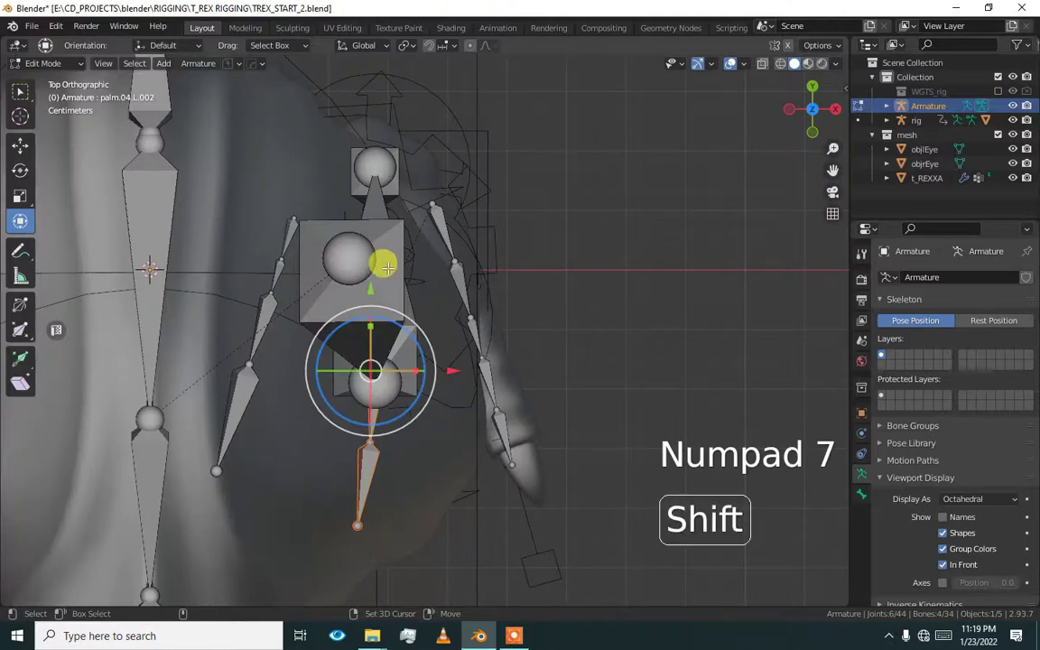
pyautogui.hotkey('shift', 'h')
# Step: Straighten the isolated middle toe chain by scaling it to 0 along the global X axis
pyautogui.press('s')
pyautogui.press('x')
pyautogui.press('0')
pyautogui.press('0')
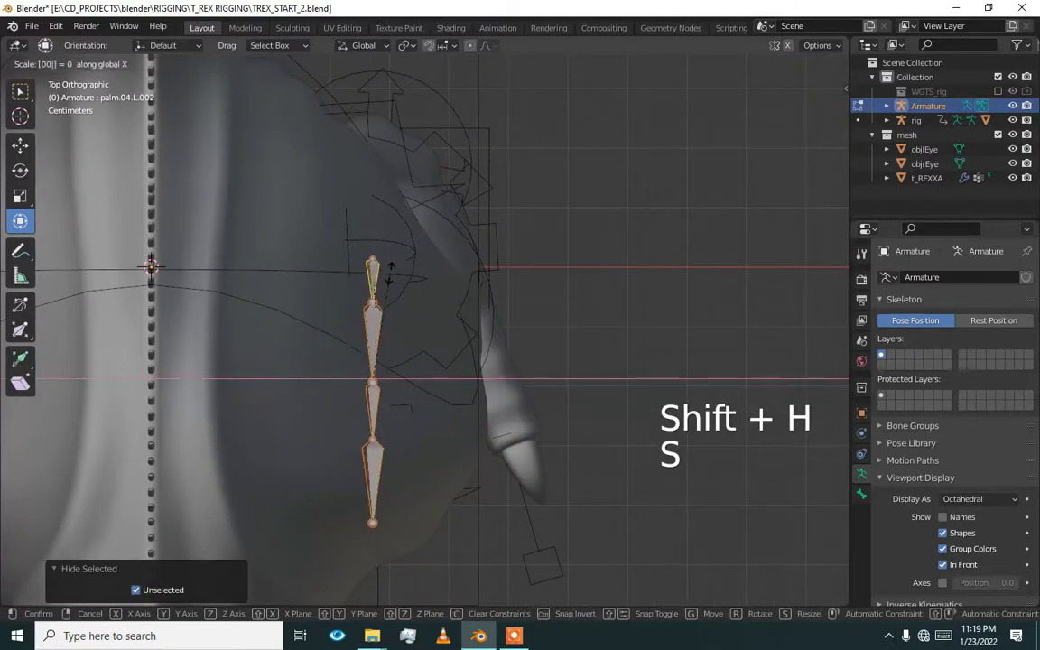
pyautogui.press('Return')
pyautogui.scroll(-3, 437, 327)
pyautogui.keyDown('alt'); pyautogui.moveTo(437, 321); pyautogui.dragTo(380, 191); pyautogui.keyUp('alt')
pyautogui.scroll(6, 407, 276)
pyautogui.keyDown('alt'); pyautogui.moveTo(407, 276); pyautogui.dragTo(346, 267); pyautogui.keyUp('alt')
pyautogui.moveTo(347, 267); pyautogui.dragTo(554, 310, button='middle')
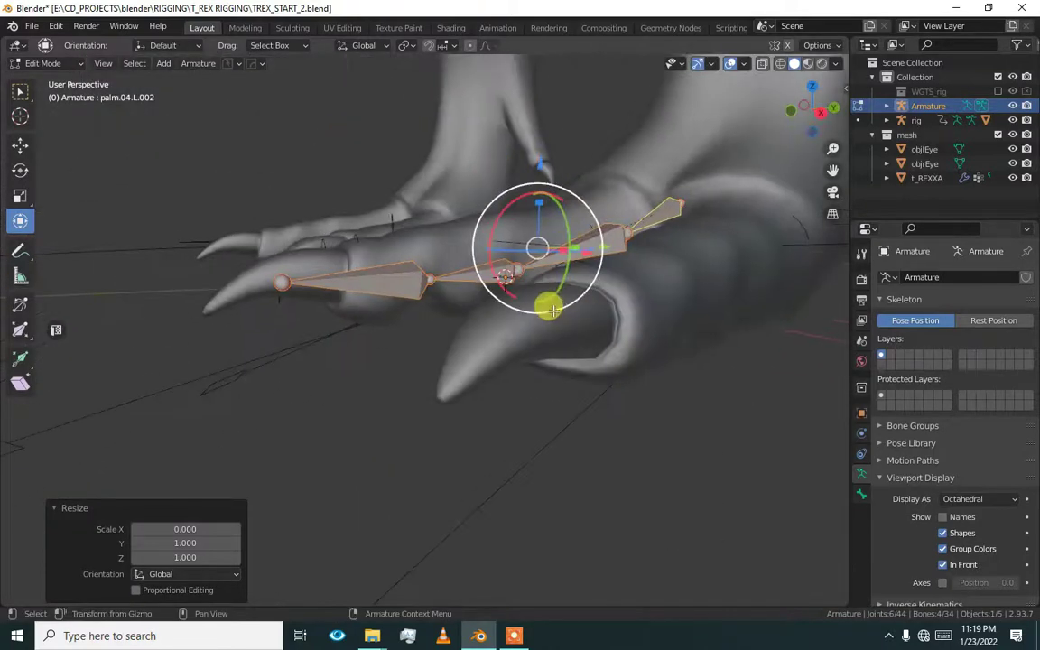
# Step: Leave Edit Mode, generate the Rigify rig again from the Armature, and switch the rig to Pose Mode
pyautogui.press('Tab')
pyautogui.click(636, 333)
pyautogui.scroll(-5, 647, 334)
pyautogui.keyDown('alt'); pyautogui.moveTo(652, 337); pyautogui.dragTo(718, 374); pyautogui.keyUp('alt')
pyautogui.moveTo(1034, 444); pyautogui.dragTo(1032, 547)
pyautogui.keyDown('alt'); pyautogui.moveTo(496, 434); pyautogui.dragTo(532, 406); pyautogui.keyUp('alt')
pyautogui.hotkey('ctrl', 'Tab')
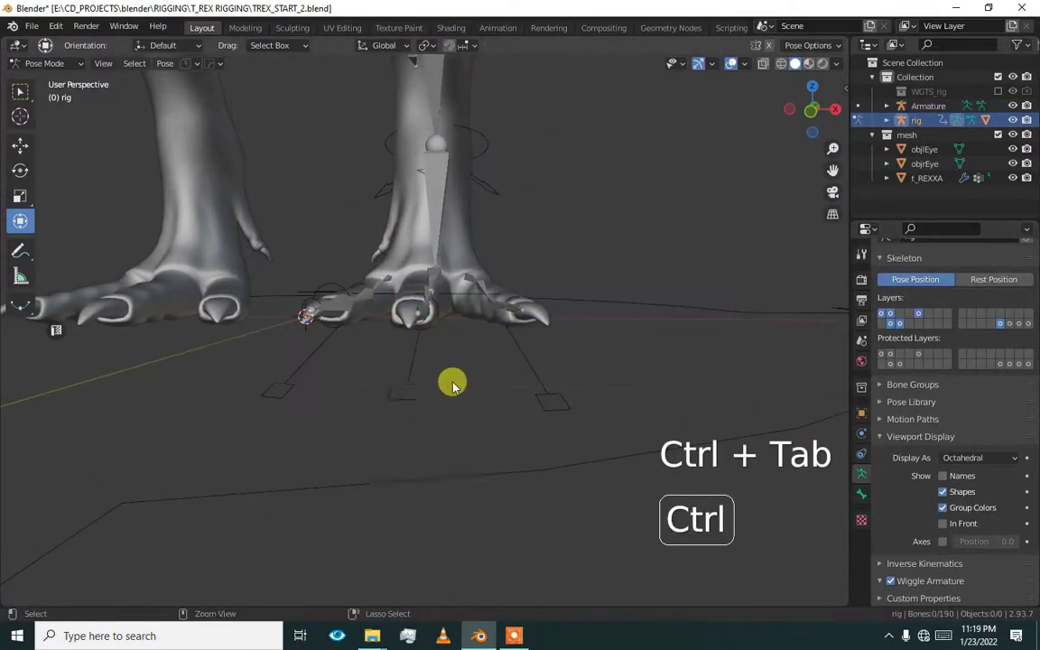
# Step: Test the middle toe's curl by scaling its master control on the regenerated rig, and undo the scaling
pyautogui.click(393, 390)
pyautogui.keyDown('alt'); pyautogui.moveTo(418, 387); pyautogui.dragTo(374, 411, button='middle'); pyautogui.keyUp('alt')
pyautogui.press('s')
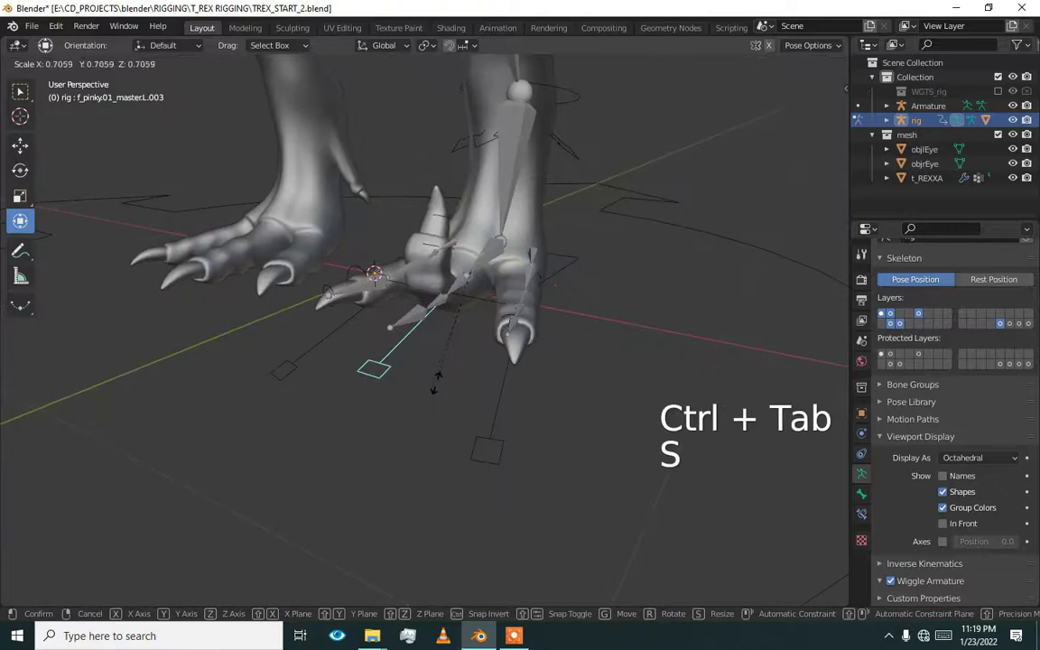
pyautogui.click(275, 438)
pyautogui.keyDown('alt'); pyautogui.moveTo(275, 438); pyautogui.dragTo(533, 420, button='middle'); pyautogui.keyUp('alt')
pyautogui.hotkey('ctrl', 'z')
# Step: Test-scale the master controls of all three left toes together and undo the scaling
pyautogui.moveTo(539, 412); pyautogui.dragTo(322, 431)
pyautogui.keyDown('shift'); pyautogui.click(312, 361); pyautogui.keyUp('shift')
pyautogui.keyDown('alt'); pyautogui.moveTo(312, 361); pyautogui.dragTo(378, 302, button='middle'); pyautogui.keyUp('alt')
pyautogui.press('s')
pyautogui.click(328, 311)
pyautogui.hotkey('ctrl', 'z')
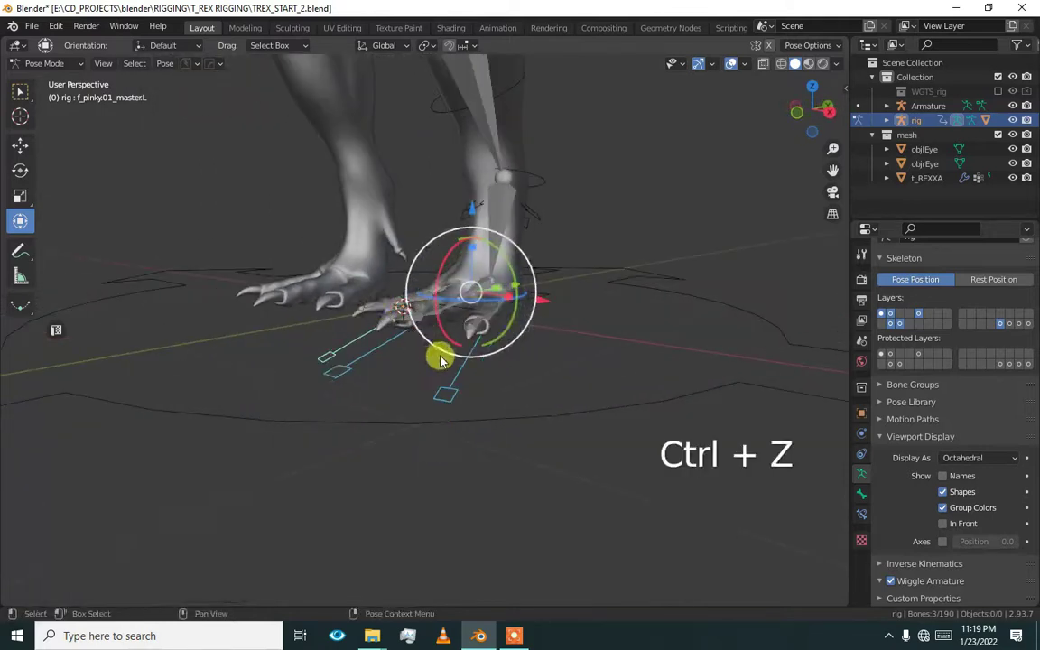
pyautogui.press('a')
pyautogui.scroll(-5, 463, 351)
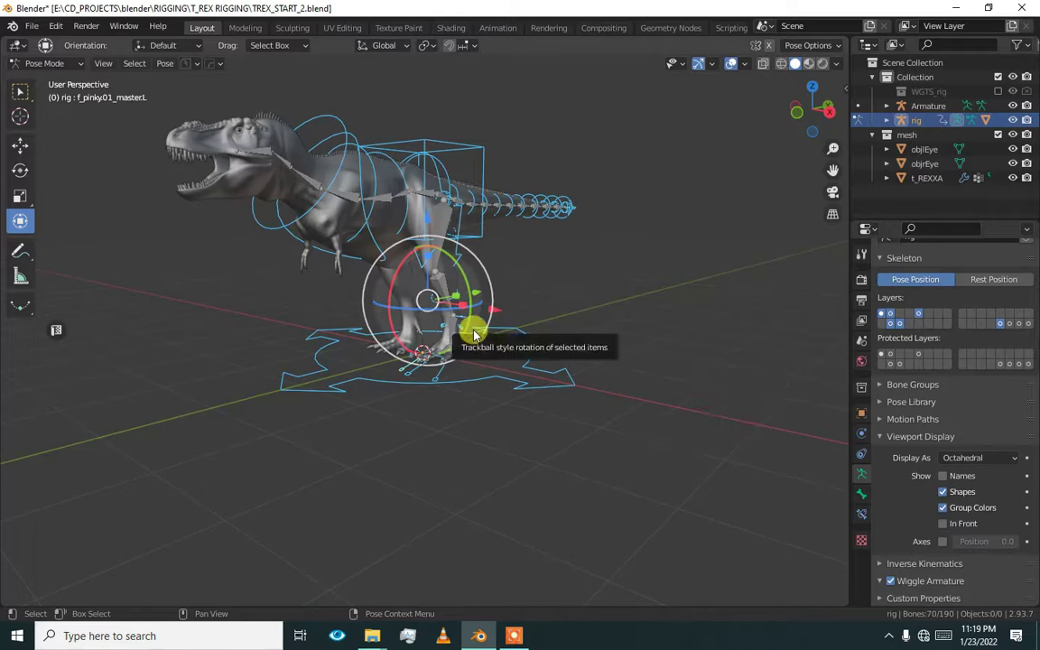
pyautogui.click(944, 93)
pyautogui.hotkey('ctrl', 'Tab')
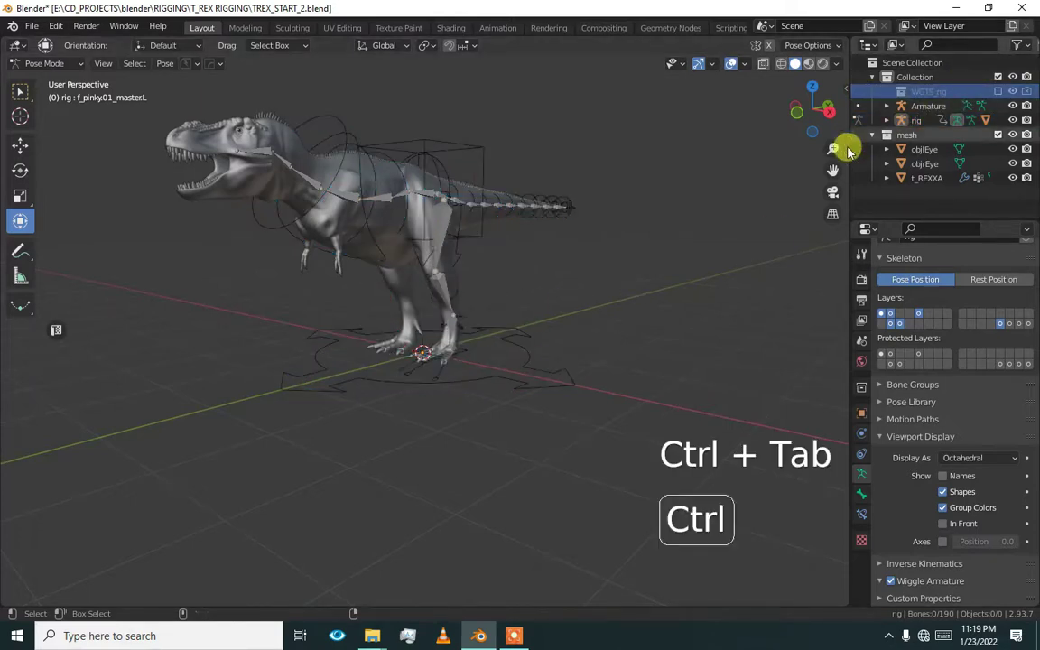
pyautogui.click(928, 104)
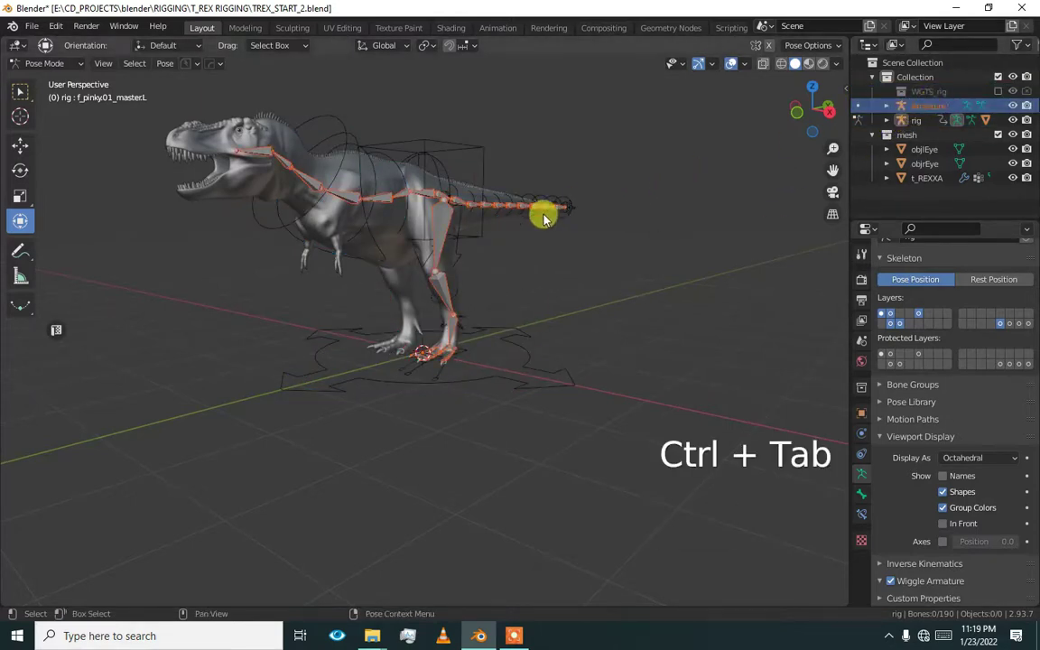
pyautogui.scroll(2, 543, 219)
pyautogui.press('Tab')
pyautogui.click(410, 234)
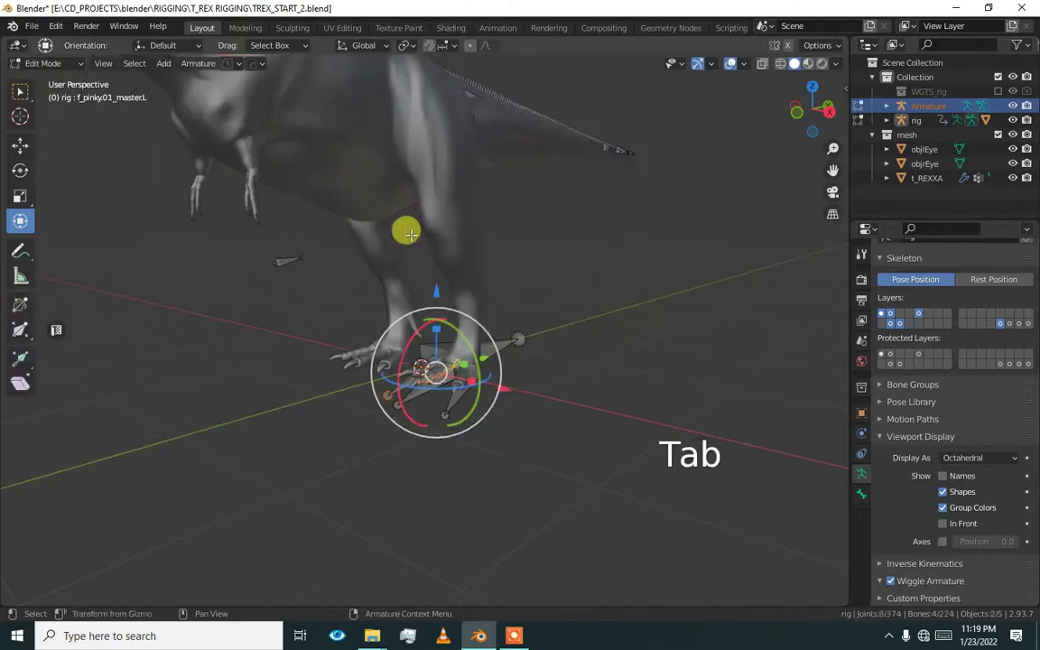
pyautogui.keyDown('shift'); pyautogui.moveTo(450, 210); pyautogui.dragTo(475, 266, button='middle'); pyautogui.keyUp('shift')
# Step: Leave Edit Mode and select only the Armature in Object Mode
pyautogui.hotkey('ctrl', 'Tab')
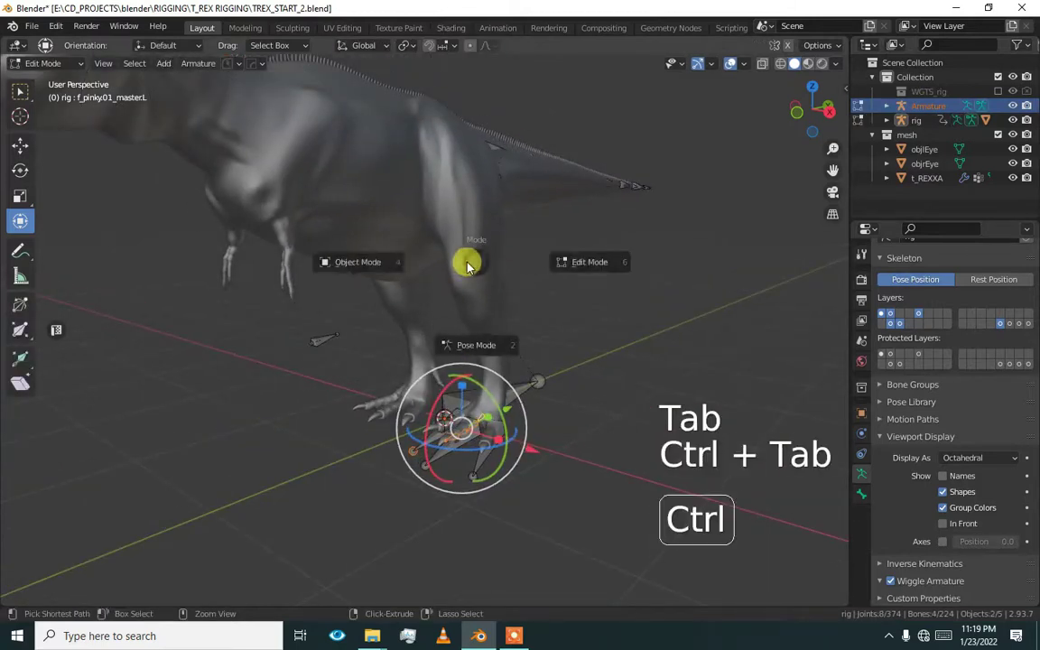
pyautogui.click(361, 269)
pyautogui.click(488, 251)
pyautogui.click(483, 239)
pyautogui.press('Tab')
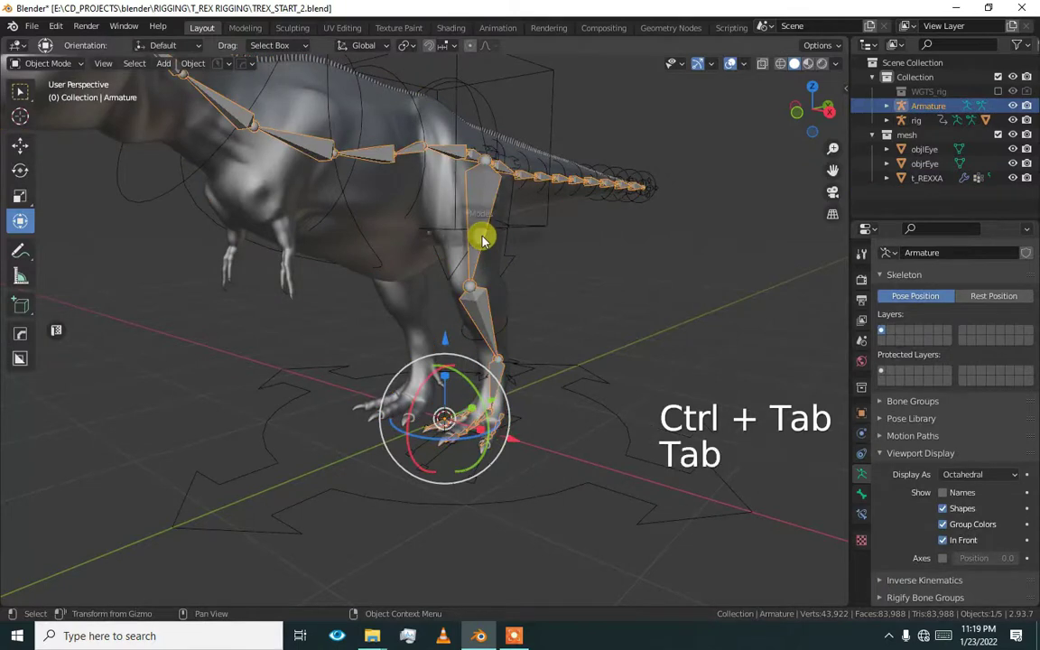
pyautogui.click(371, 232)
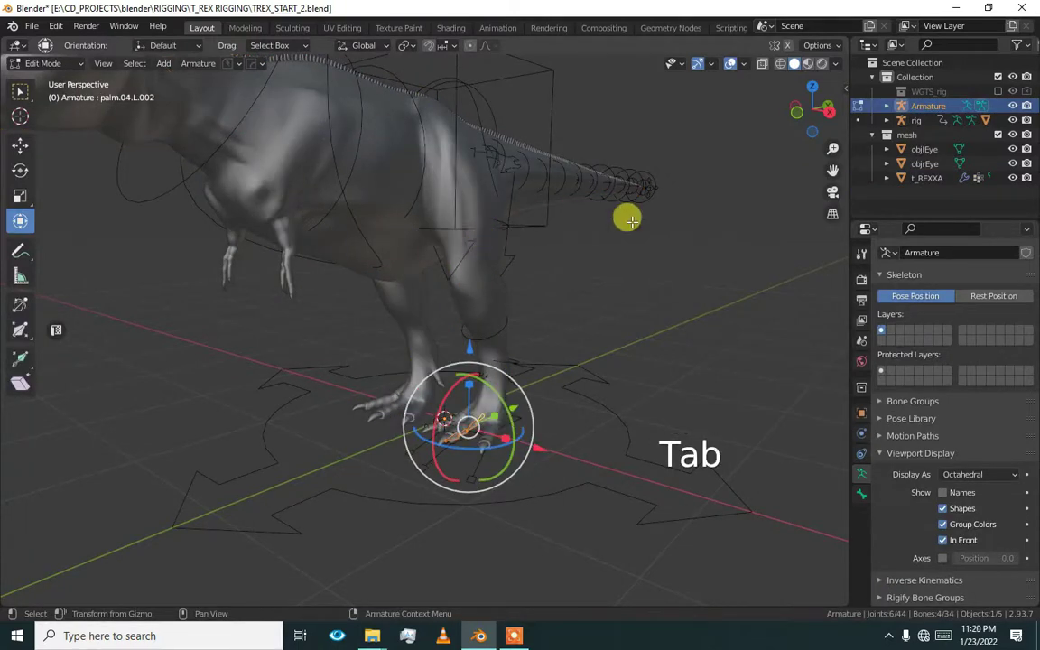
pyautogui.scroll(-2, 625, 245)
pyautogui.keyDown('alt'); pyautogui.moveTo(580, 244); pyautogui.dragTo(613, 244, button='middle'); pyautogui.keyUp('alt')
pyautogui.hotkey('ctrl', 'Tab')
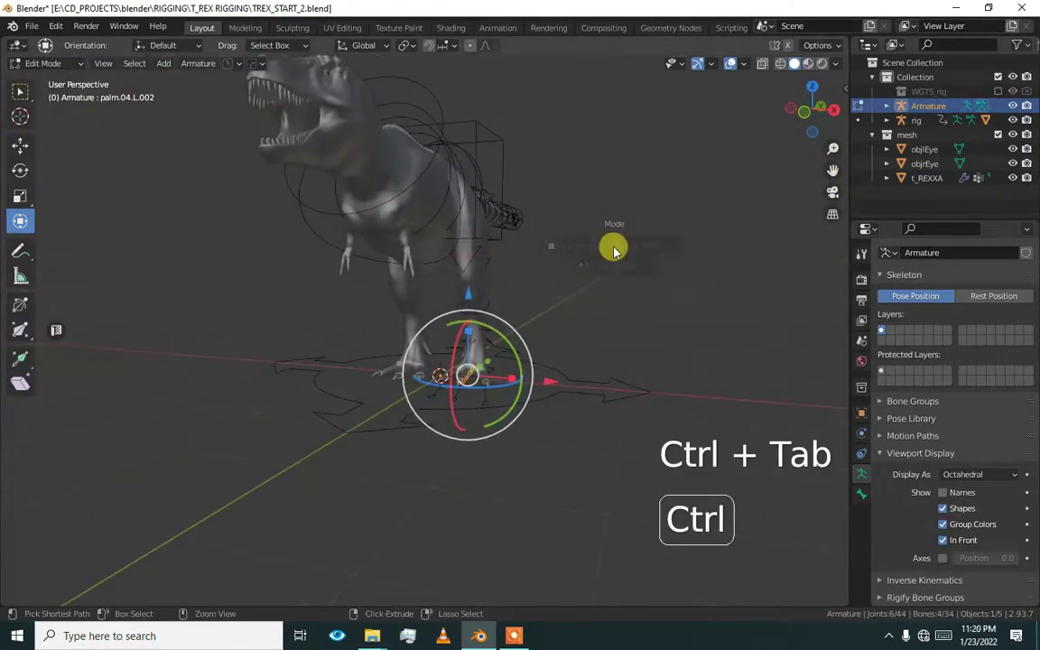
pyautogui.click(519, 249)
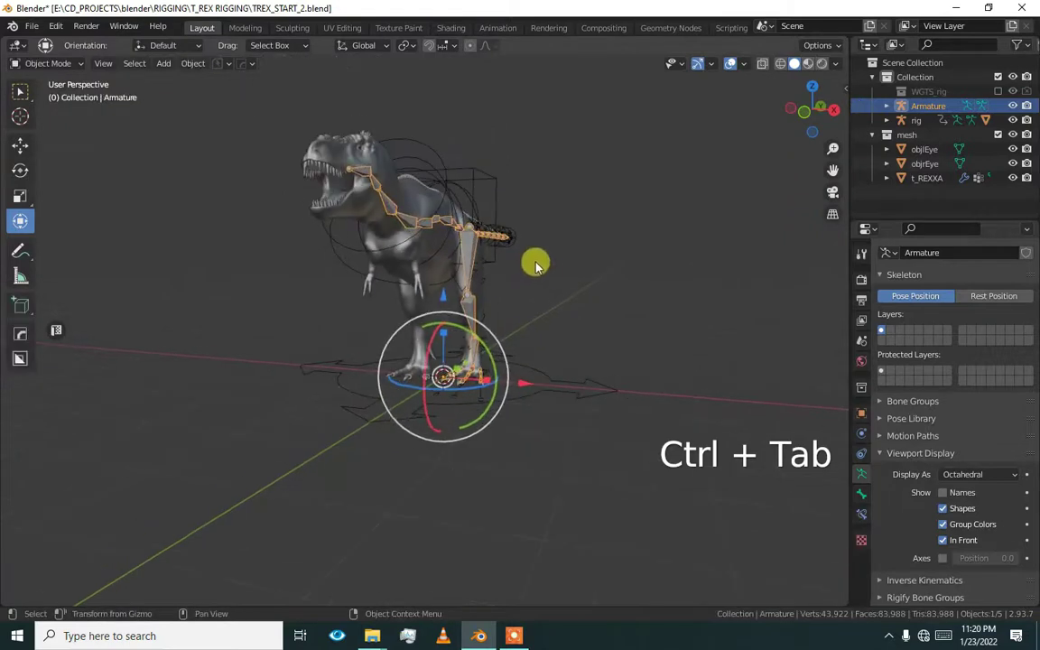
# Step: Hide the generated rig in the viewport and make the Armature the selected object
pyautogui.click(485, 206)
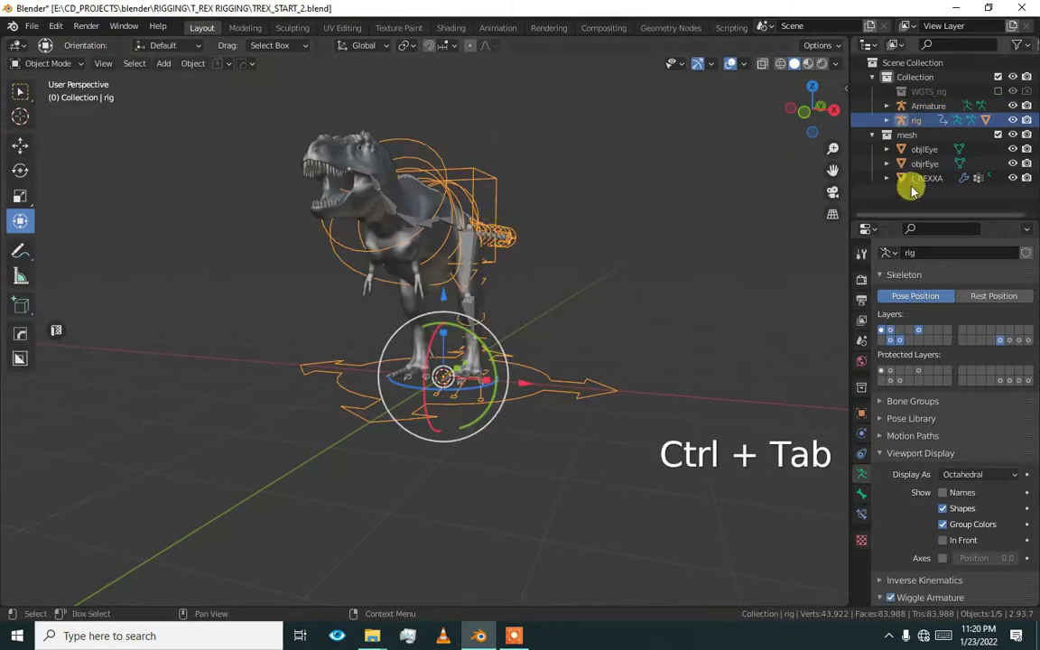
pyautogui.click(1014, 121)
pyautogui.keyDown('alt'); pyautogui.moveTo(452, 253); pyautogui.dragTo(418, 257); pyautogui.keyUp('alt')
pyautogui.click(464, 260)
pyautogui.click(467, 258)
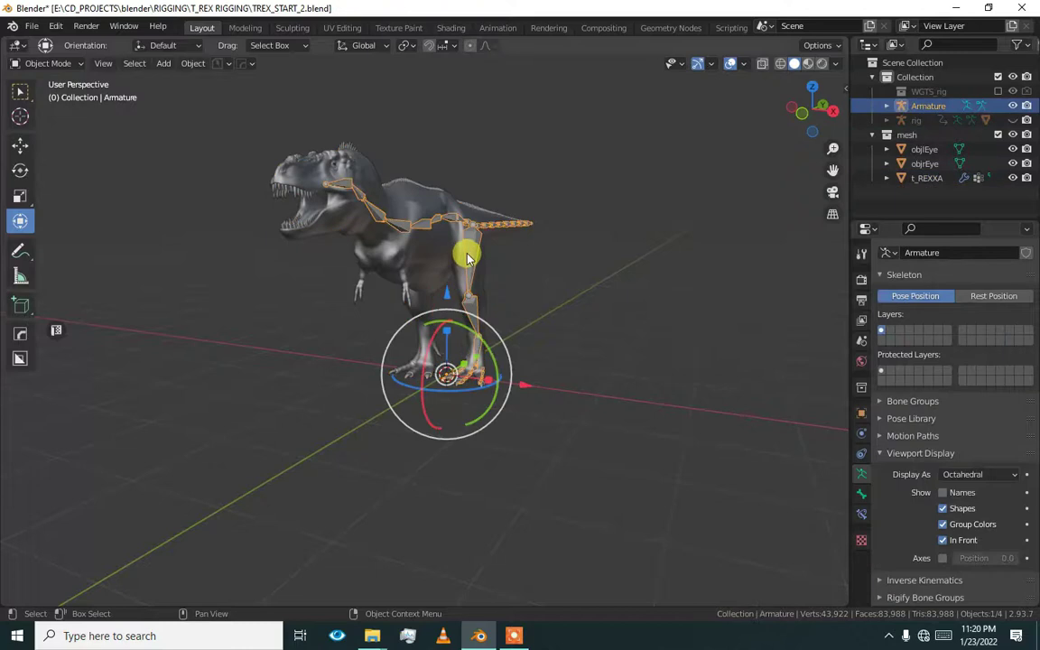
# Step: Enter Edit Mode on the Armature and reveal all of its hidden bones
pyautogui.hotkey('ctrl', 'Tab')
pyautogui.click(466, 257)
pyautogui.press('Tab')
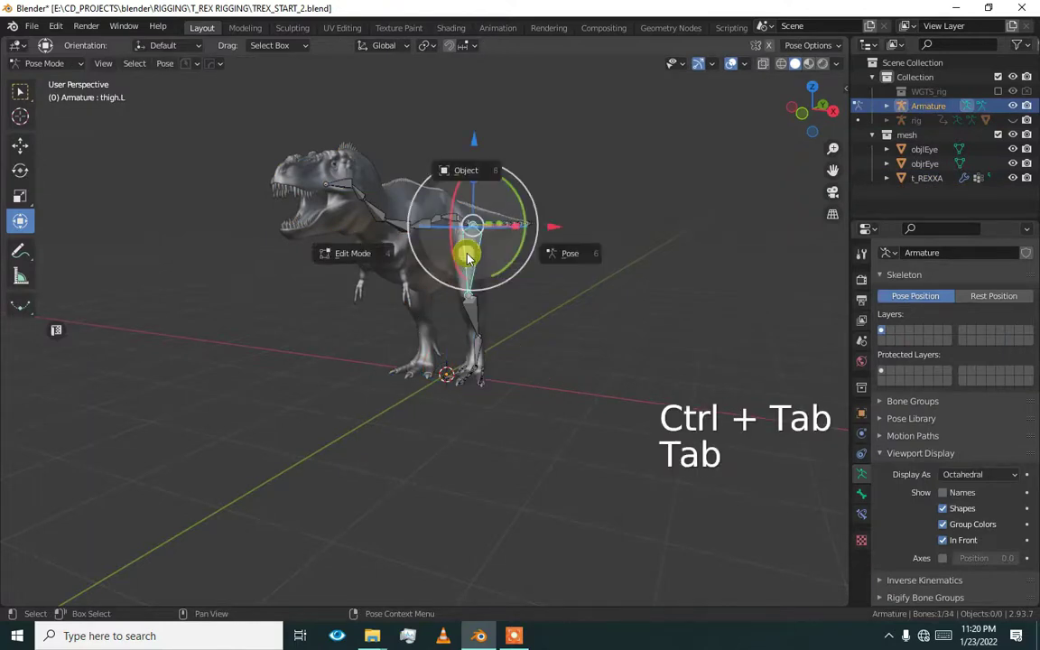
pyautogui.click(358, 259)
pyautogui.hotkey('alt', 'h')
pyautogui.click(520, 244)
# Step: Select all bones of the left leg, from the thigh down through the foot and every toe chain
pyautogui.moveTo(520, 244); pyautogui.dragTo(502, 318, button='middle')
pyautogui.click(463, 332)
pyautogui.scroll(4, 463, 331)
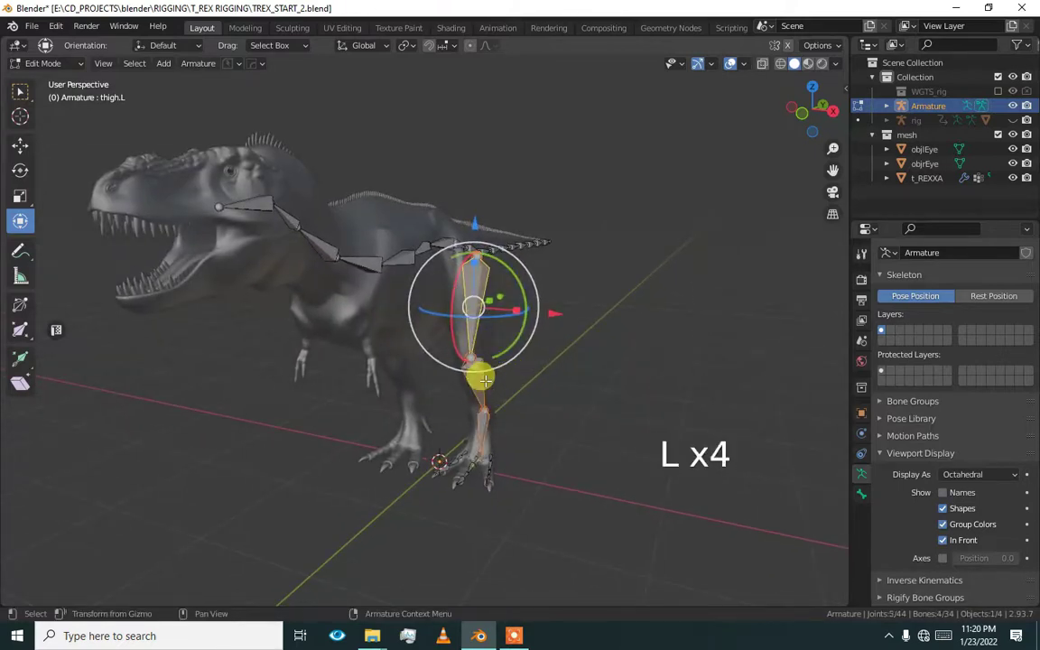
pyautogui.press('l')
pyautogui.press('l')
pyautogui.press('l')
pyautogui.keyDown('alt'); pyautogui.moveTo(479, 424); pyautogui.dragTo(539, 399, button='middle'); pyautogui.keyUp('alt')
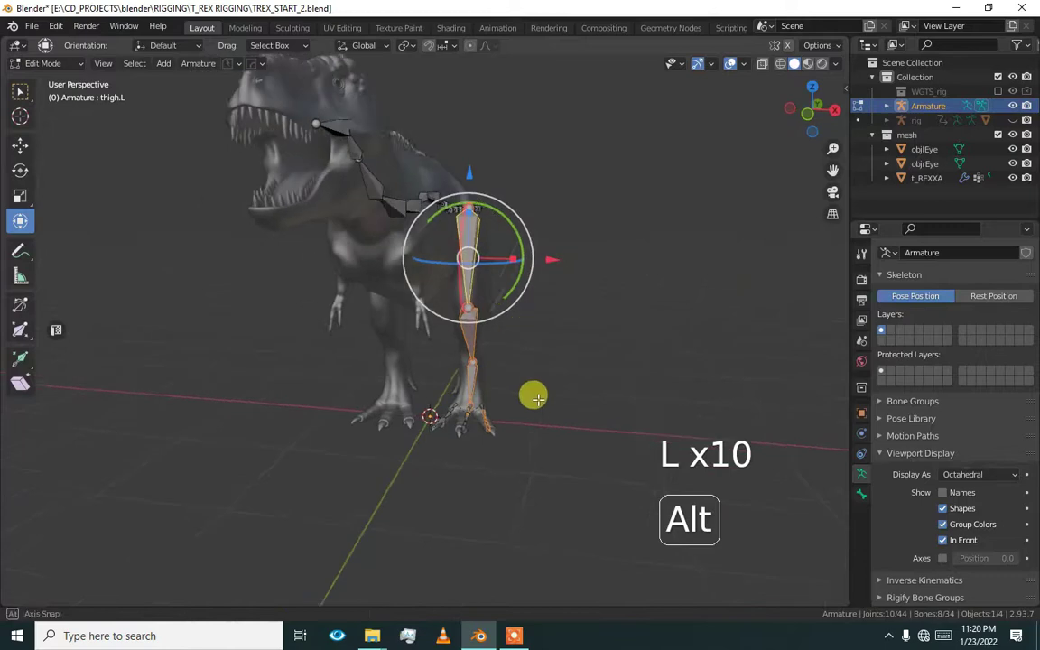
pyautogui.keyDown('shift'); pyautogui.moveTo(446, 447); pyautogui.dragTo(421, 462); pyautogui.keyUp('shift')
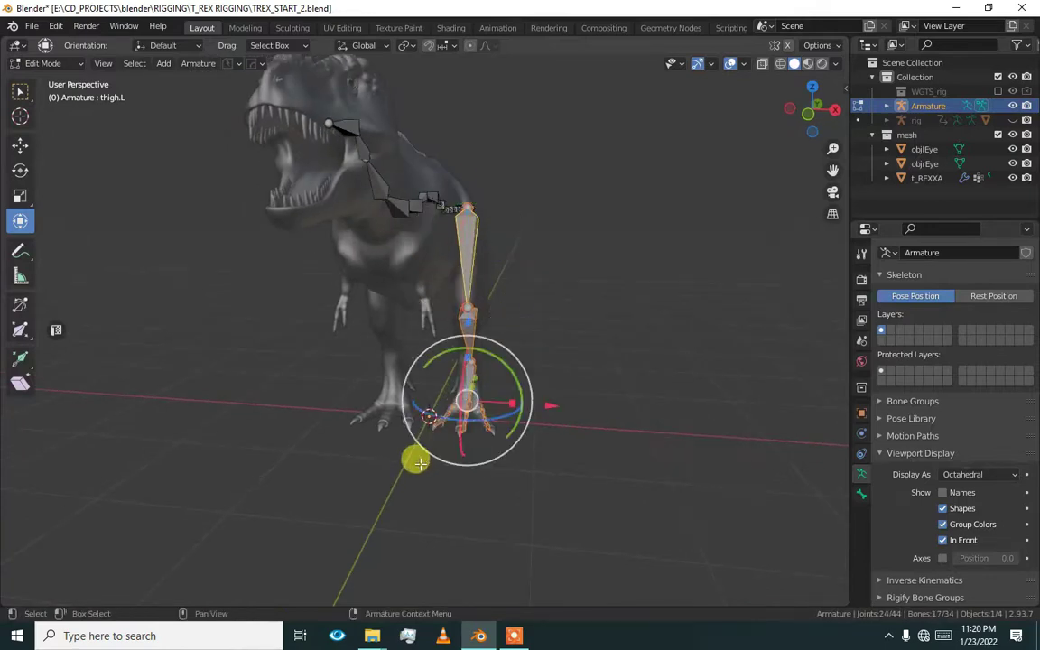
pyautogui.scroll(4, 422, 461)
pyautogui.keyDown('alt'); pyautogui.moveTo(451, 449); pyautogui.dragTo(468, 414, button='middle'); pyautogui.keyUp('alt')
pyautogui.moveTo(495, 440); pyautogui.dragTo(503, 467)
pyautogui.hotkey('ctrl', 'z')
pyautogui.moveTo(503, 467); pyautogui.dragTo(485, 480, button='middle')
pyautogui.moveTo(460, 436); pyautogui.dragTo(492, 408)
pyautogui.hotkey('ctrl', 'z')
# Step: Symmetrize the selected left leg bones to create the right leg, and check the mirrored foot and toe bones
pyautogui.rightClick(635, 297)
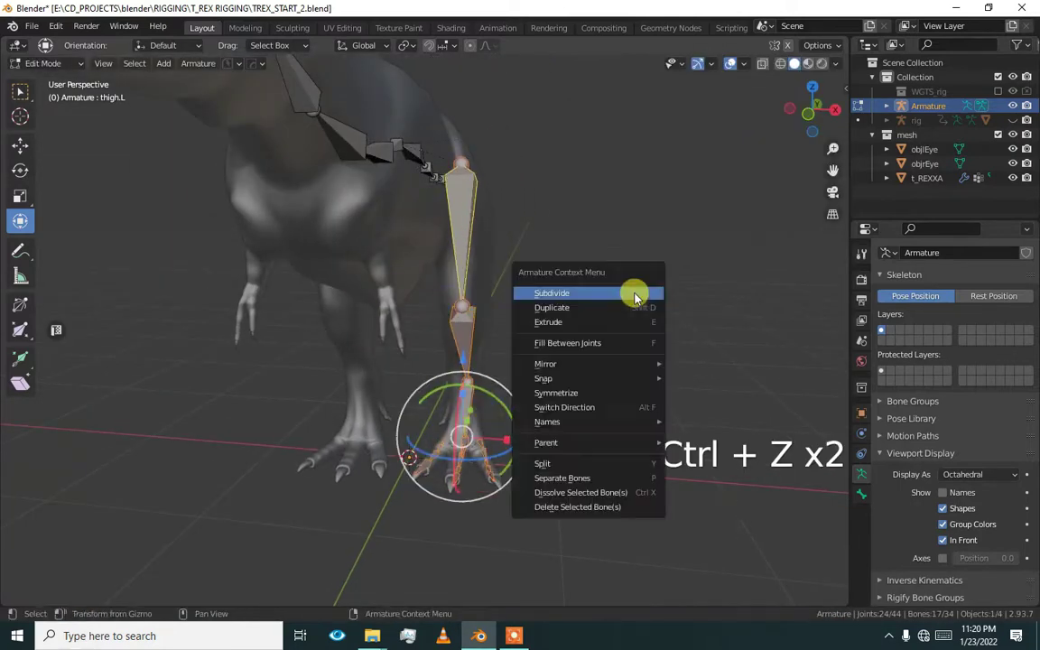
pyautogui.click(585, 393)
pyautogui.moveTo(583, 387)
pyautogui.mouseDown(button='middle')
pyautogui.moveTo(613, 260)
pyautogui.moveTo(576, 371)
pyautogui.mouseUp(button='middle')
pyautogui.keyDown('alt'); pyautogui.moveTo(576, 371); pyautogui.dragTo(361, 239); pyautogui.keyUp('alt')
pyautogui.scroll(3, 361, 239)
pyautogui.moveTo(361, 240); pyautogui.dragTo(298, 380, button='middle')
pyautogui.scroll(2, 487, 419)
pyautogui.click(487, 382)
pyautogui.scroll(-5, 510, 393)
pyautogui.moveTo(366, 383); pyautogui.dragTo(376, 307, button='middle')
pyautogui.keyDown('alt'); pyautogui.moveTo(376, 307); pyautogui.dragTo(401, 306, button='middle'); pyautogui.keyUp('alt')
# Step: Switch the symmetrized Armature from Edit Mode to Pose Mode
pyautogui.hotkey('ctrl', 'Tab')
pyautogui.click(396, 372)
pyautogui.scroll(-3, 397, 369)
pyautogui.moveTo(397, 369); pyautogui.dragTo(460, 327, button='middle')
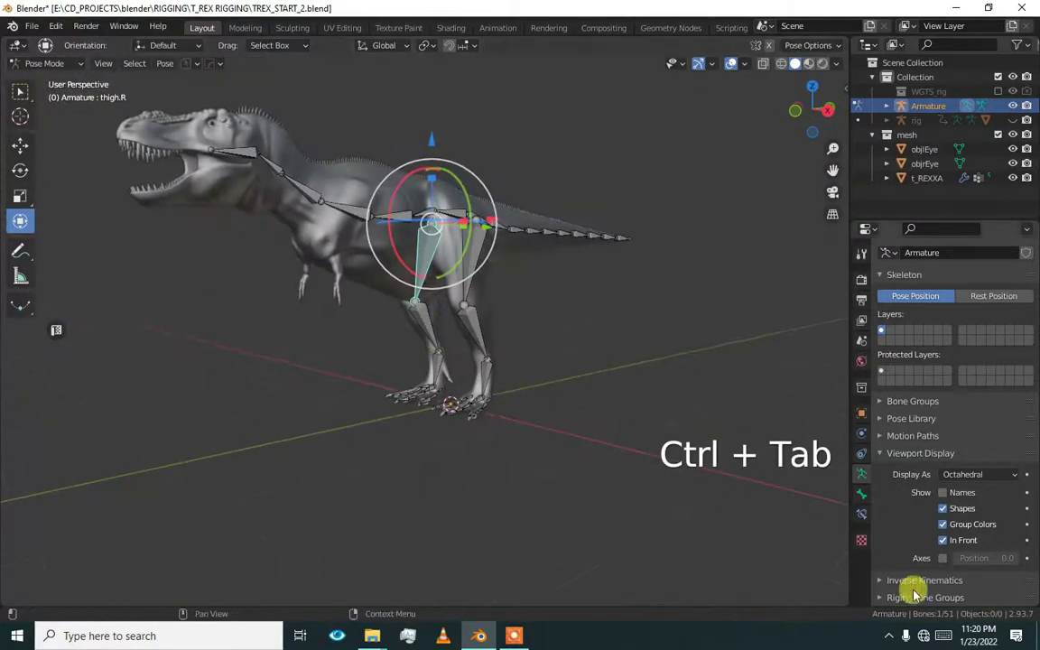
# Step: Try to generate the Rigify rig while the existing rig is hidden, and undo the generation
pyautogui.scroll(-3, 902, 539)
pyautogui.scroll(-3, 939, 533)
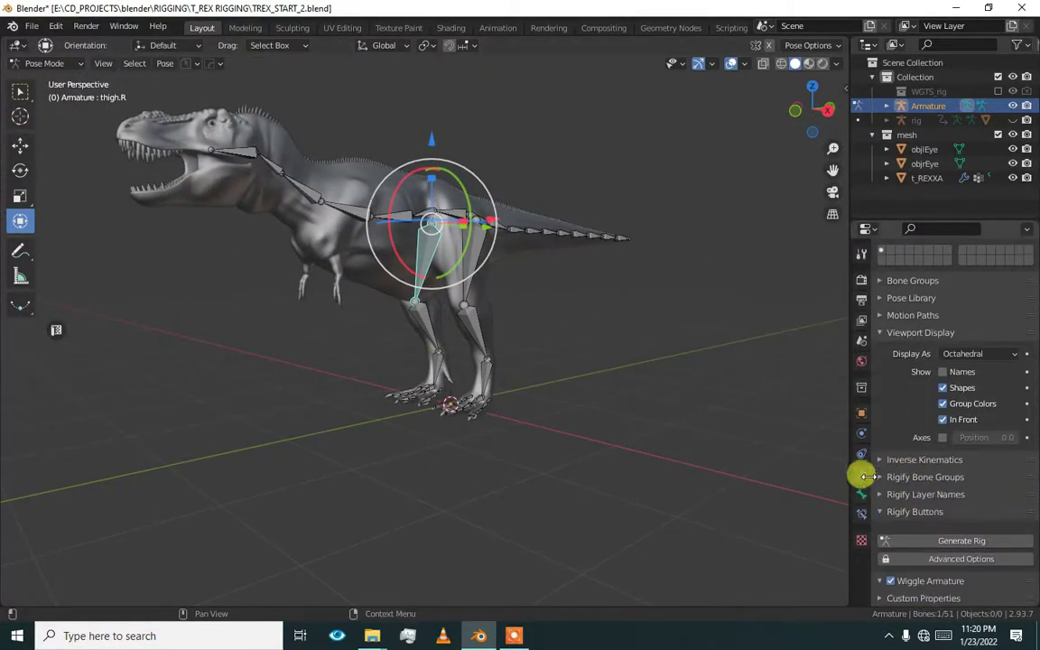
pyautogui.click(950, 541)
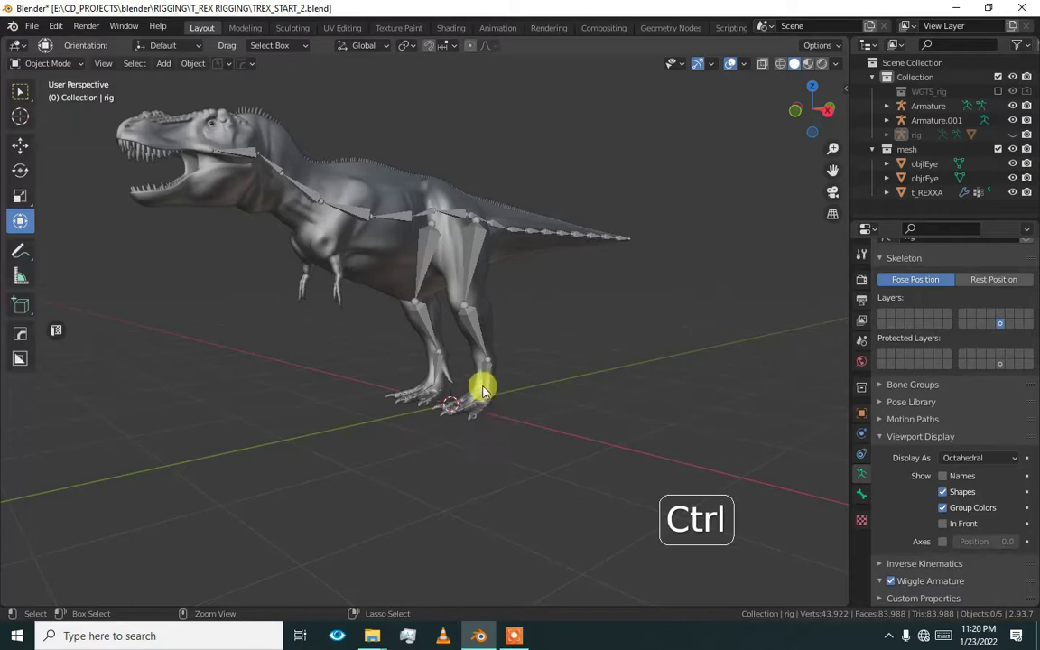
pyautogui.hotkey('ctrl', 'z')
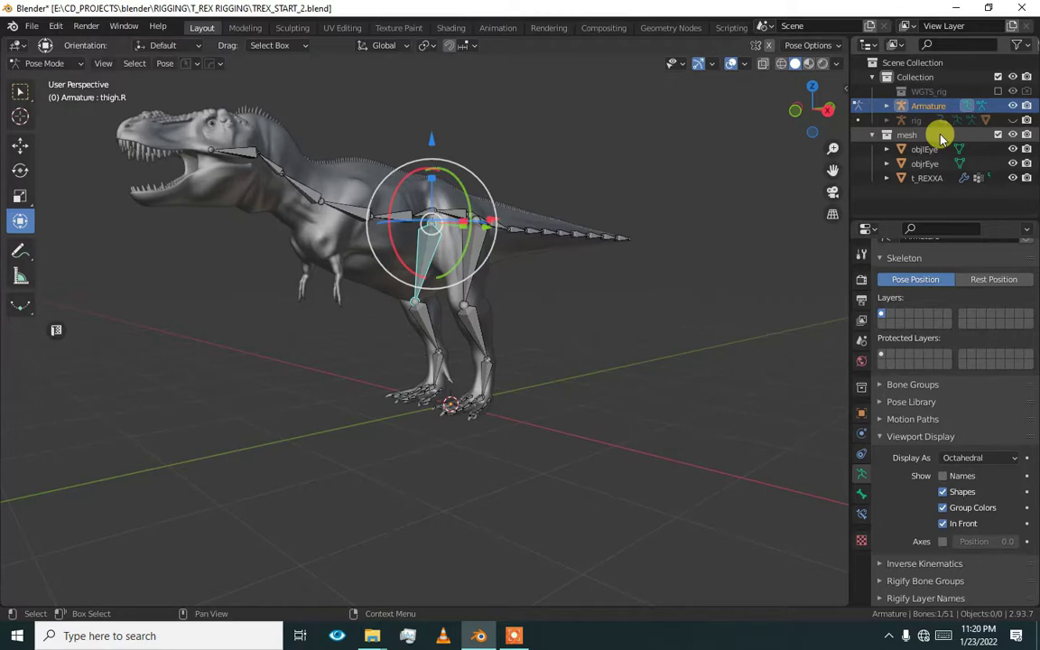
# Step: Unhide the existing rig and regenerate it from the symmetrized Armature
pyautogui.click(1011, 120)
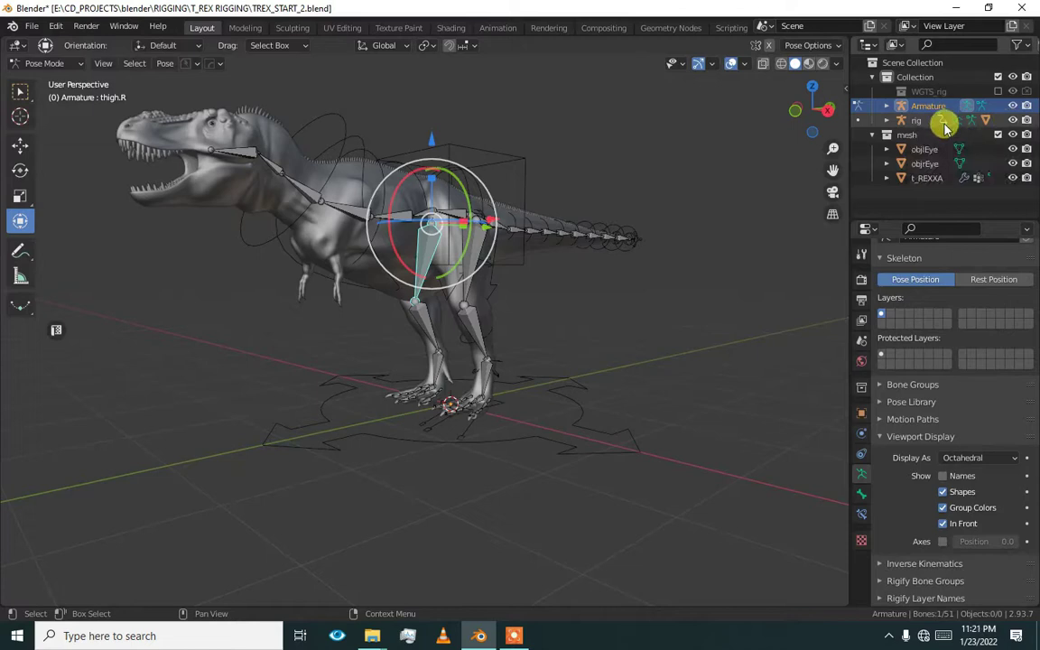
pyautogui.scroll(-3, 993, 533)
pyautogui.click(991, 542)
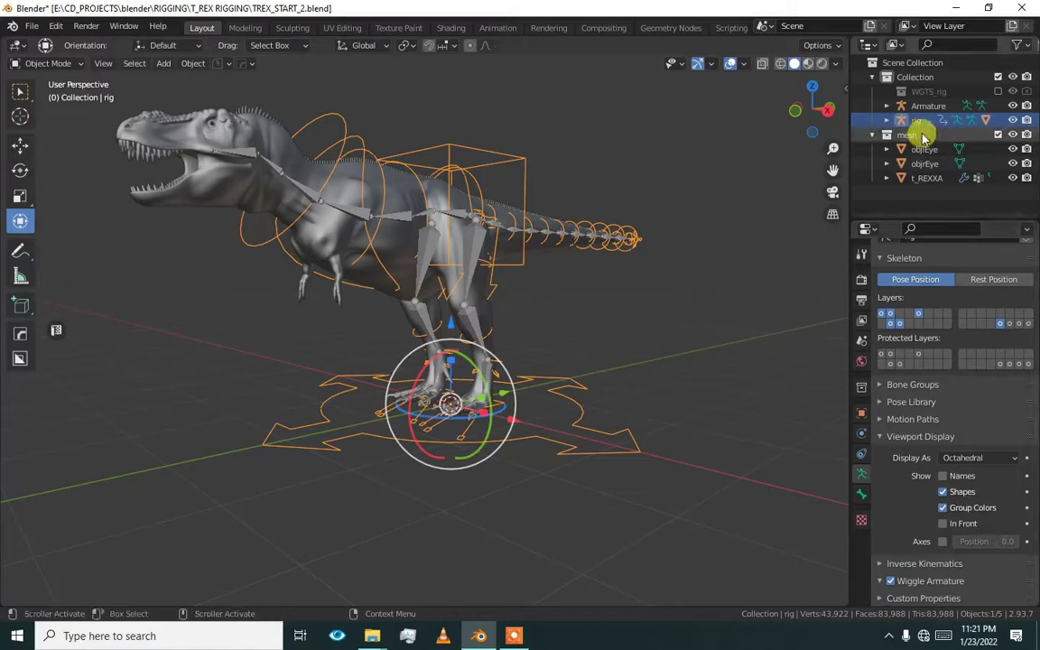
# Step: Hide the rig again, test generating from the Armature in that state, and undo the generation
pyautogui.click(1012, 120)
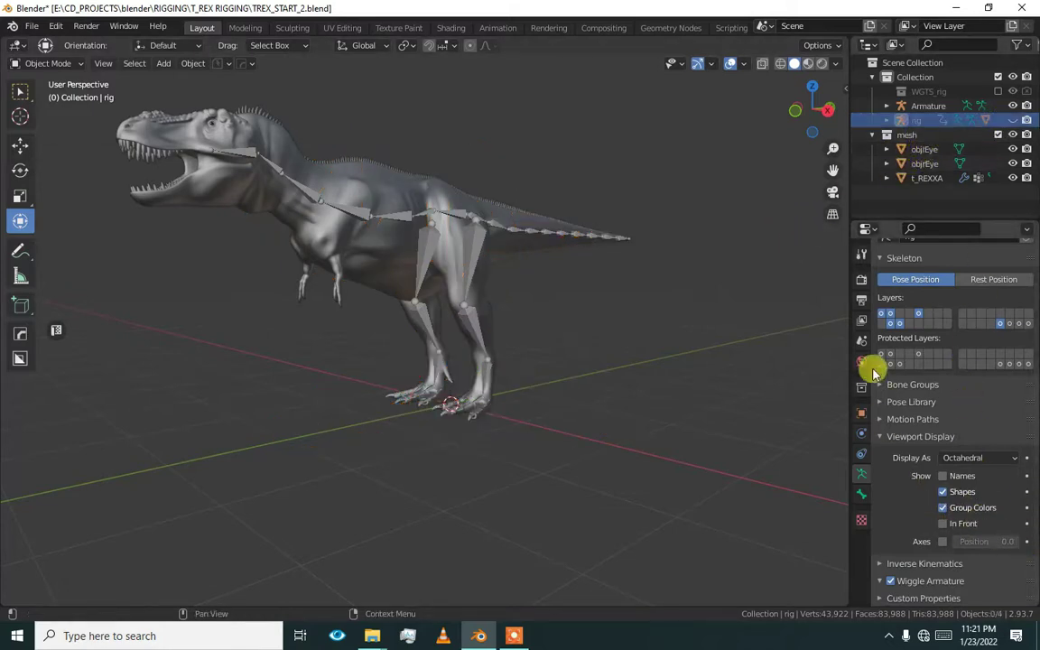
pyautogui.click(920, 109)
pyautogui.scroll(-4, 966, 406)
pyautogui.click(970, 541)
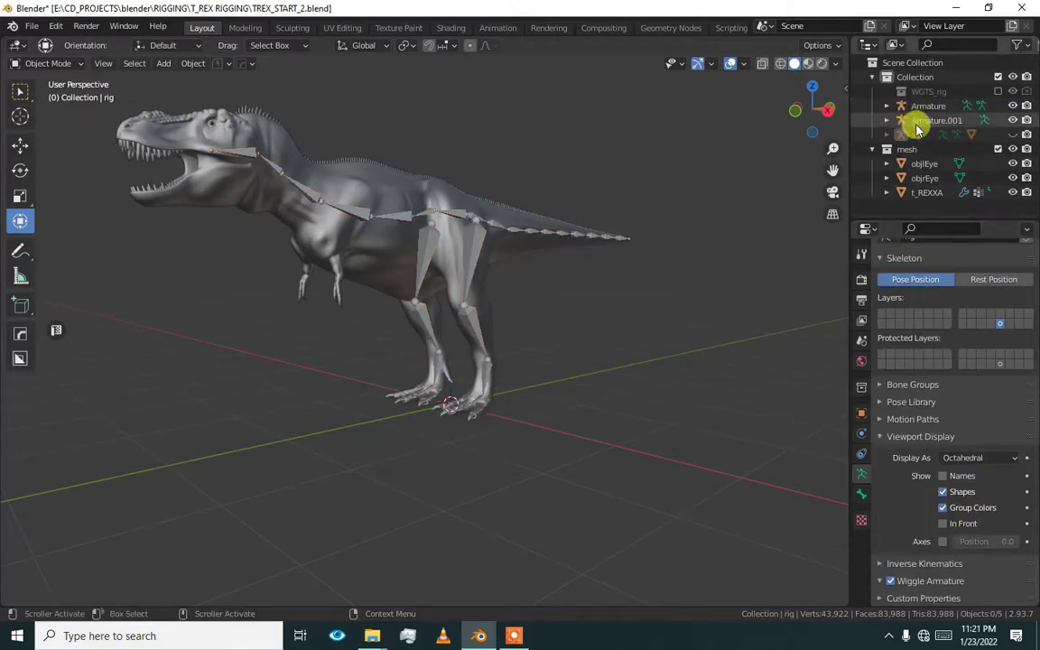
pyautogui.click(928, 121)
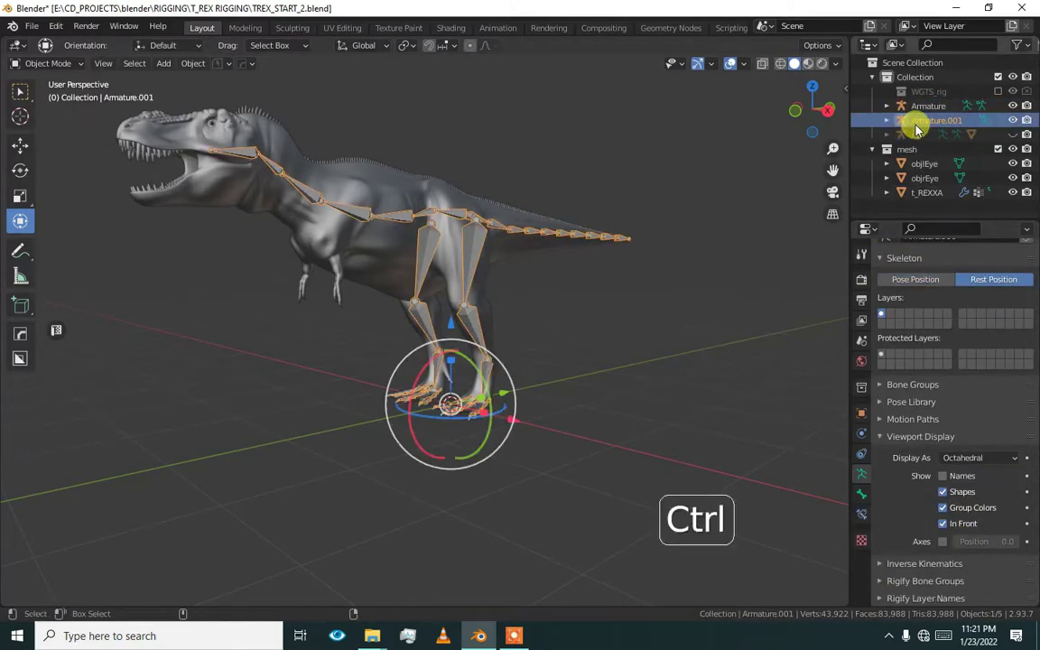
pyautogui.hotkey('ctrl', 'z')
pyautogui.hotkey('ctrl', 'z')
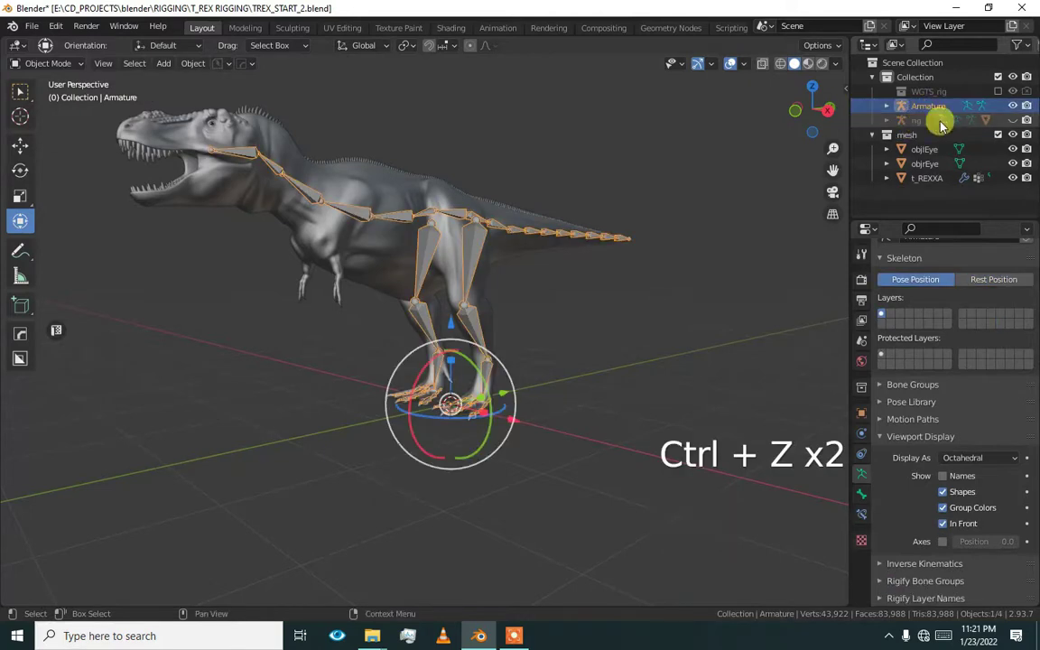
# Step: Make the rig visible, generate the Rigify rig once more from the Armature, and deselect everything
pyautogui.click(1012, 120)
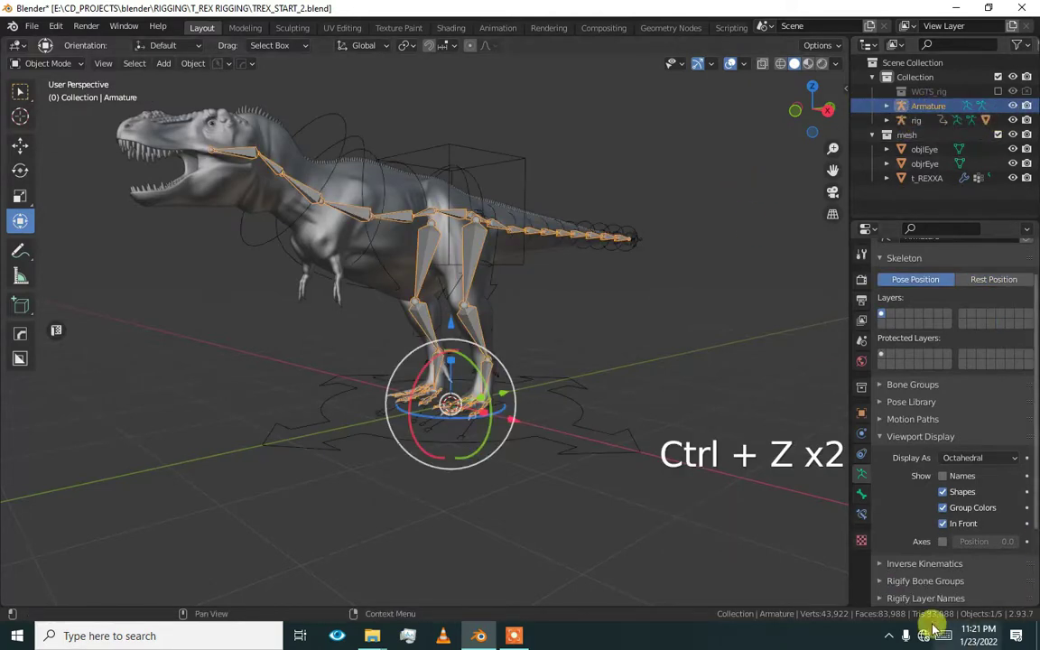
pyautogui.scroll(-3, 1011, 551)
pyautogui.click(988, 545)
pyautogui.moveTo(512, 380); pyautogui.dragTo(573, 337, button='middle')
pyautogui.hotkey('alt', 'a')
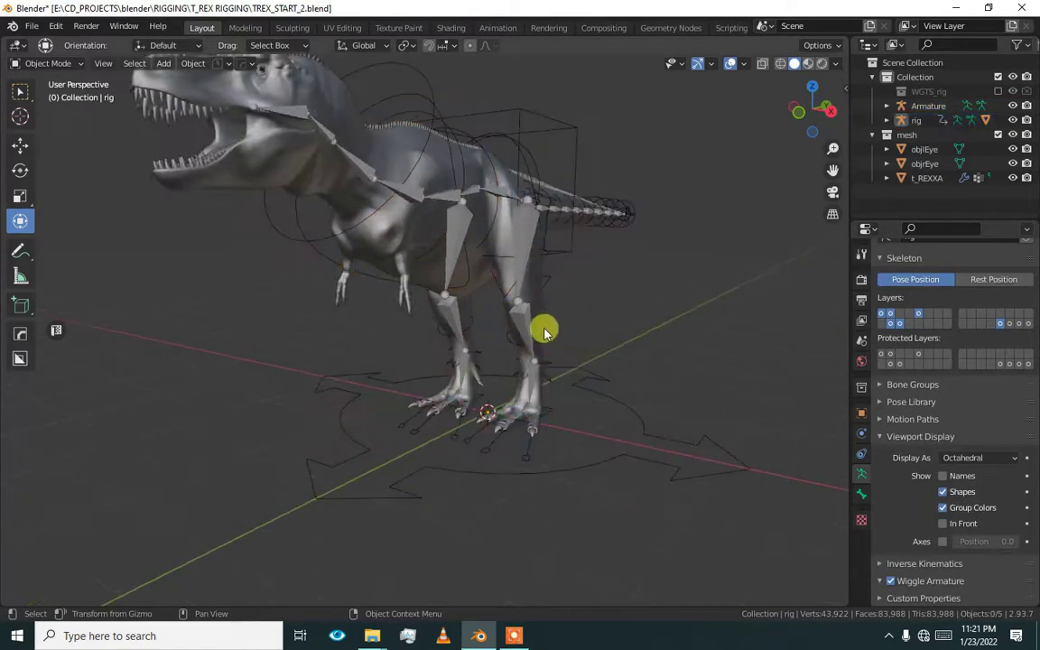
# Step: Select the T-Rex mesh followed by the generated rig, and parent the mesh to it with automatic weights
pyautogui.scroll(4, 449, 298)
pyautogui.click(494, 144)
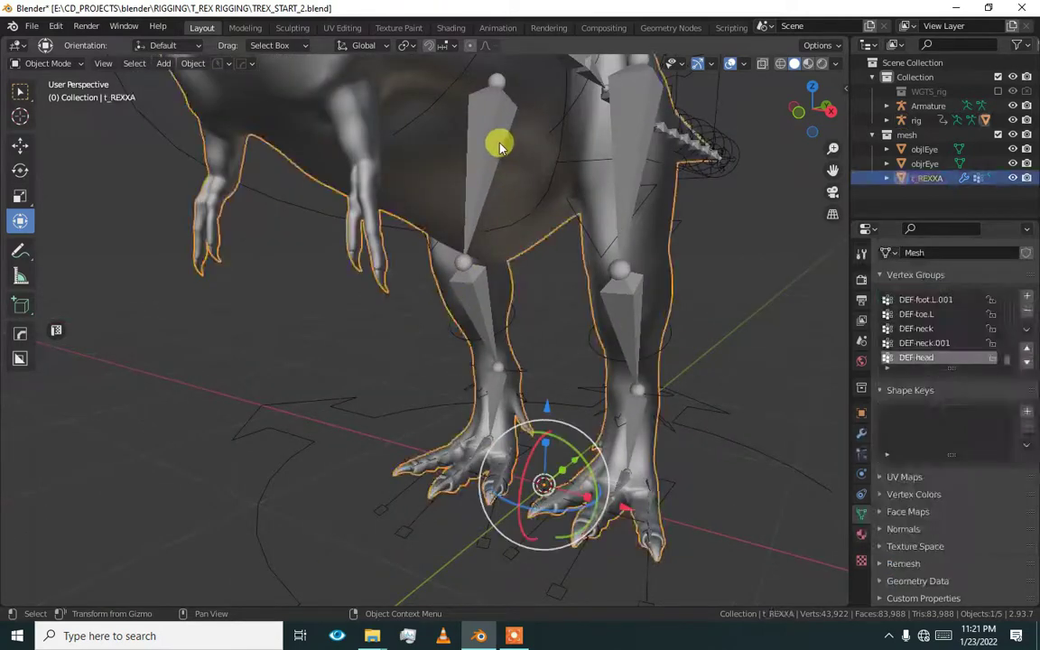
pyautogui.click(484, 164)
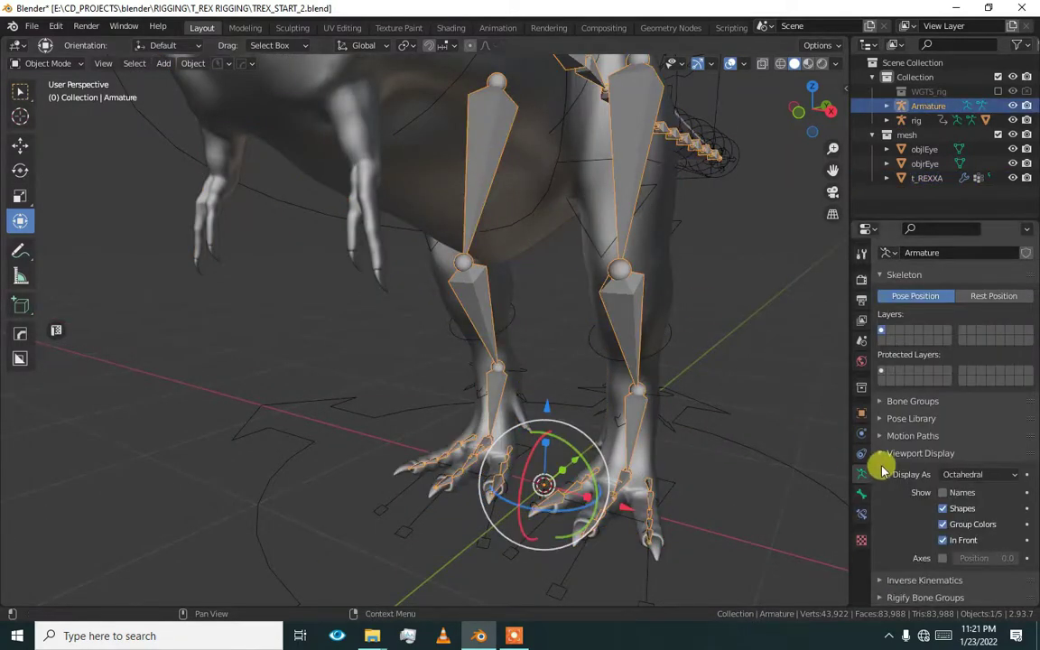
pyautogui.scroll(-5, 475, 414)
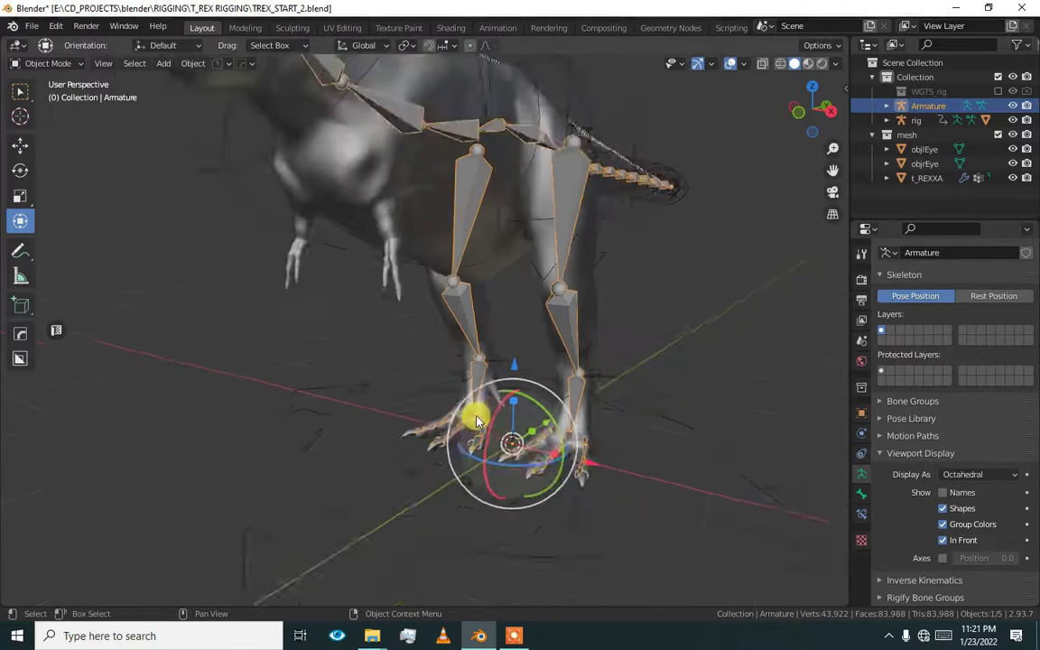
pyautogui.keyDown('alt'); pyautogui.moveTo(562, 236); pyautogui.dragTo(417, 234); pyautogui.keyUp('alt')
pyautogui.click(417, 234)
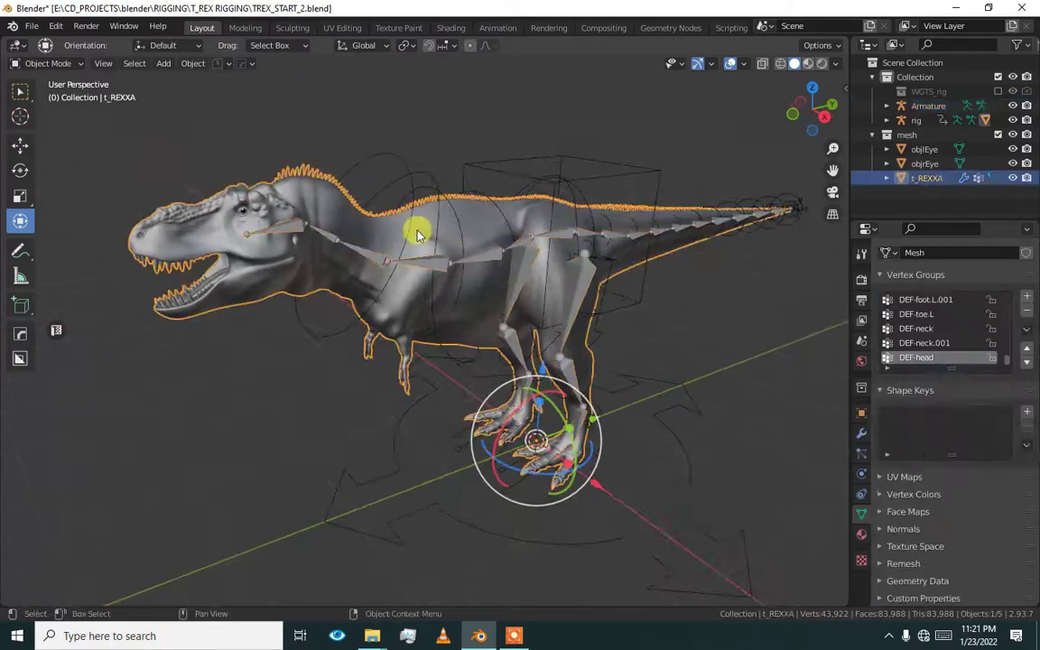
pyautogui.keyDown('shift'); pyautogui.click(499, 177); pyautogui.keyUp('shift')
pyautogui.press('ctrl')
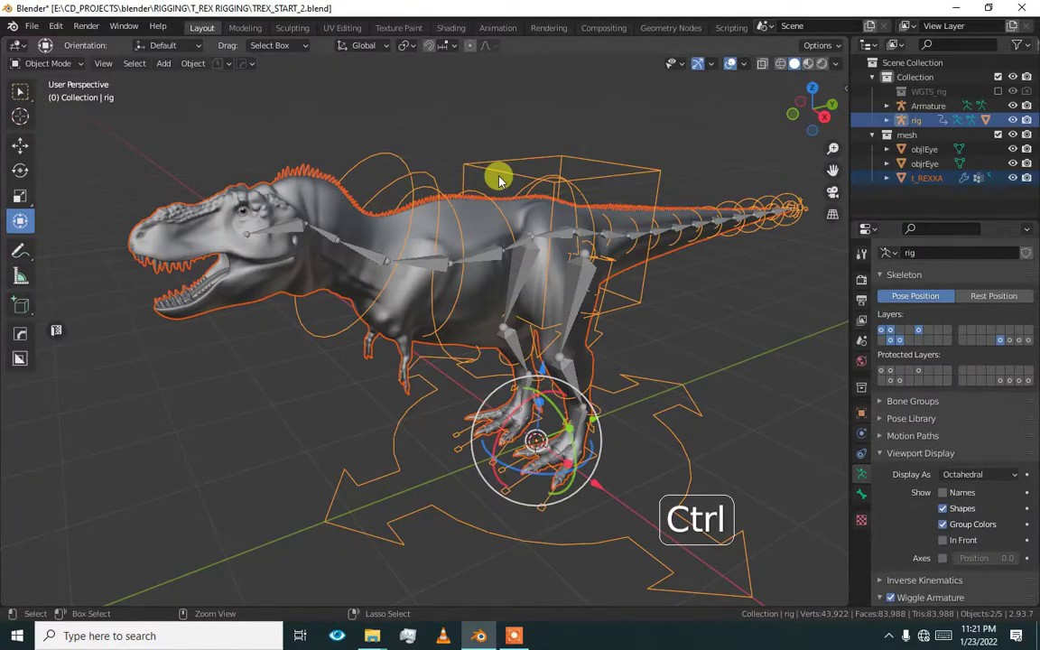
pyautogui.hotkey('ctrl', 'p')
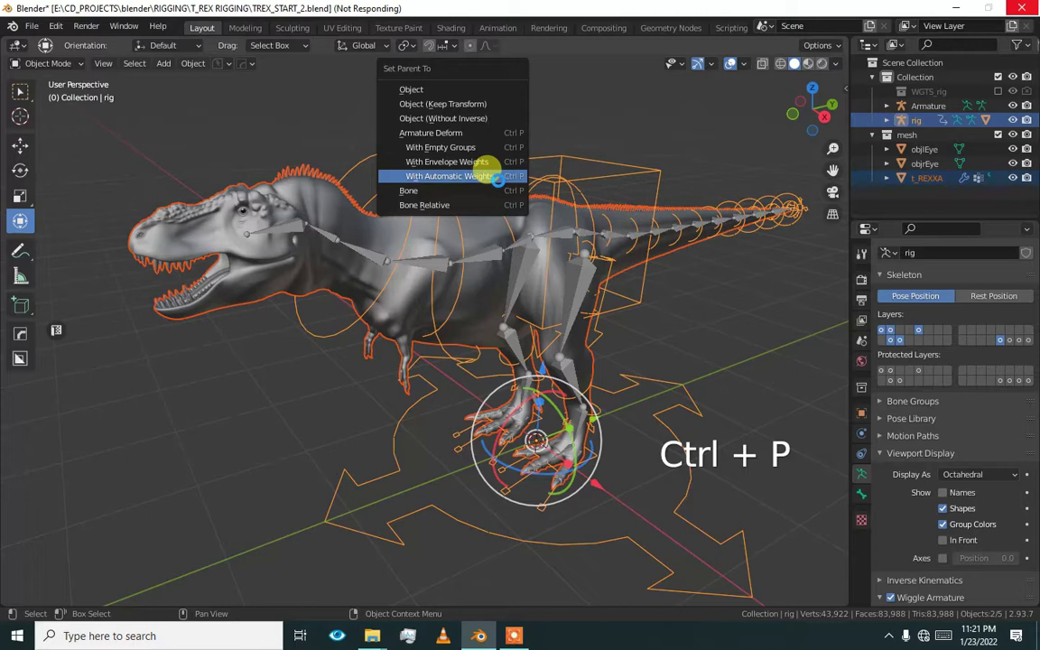
pyautogui.click(494, 172)
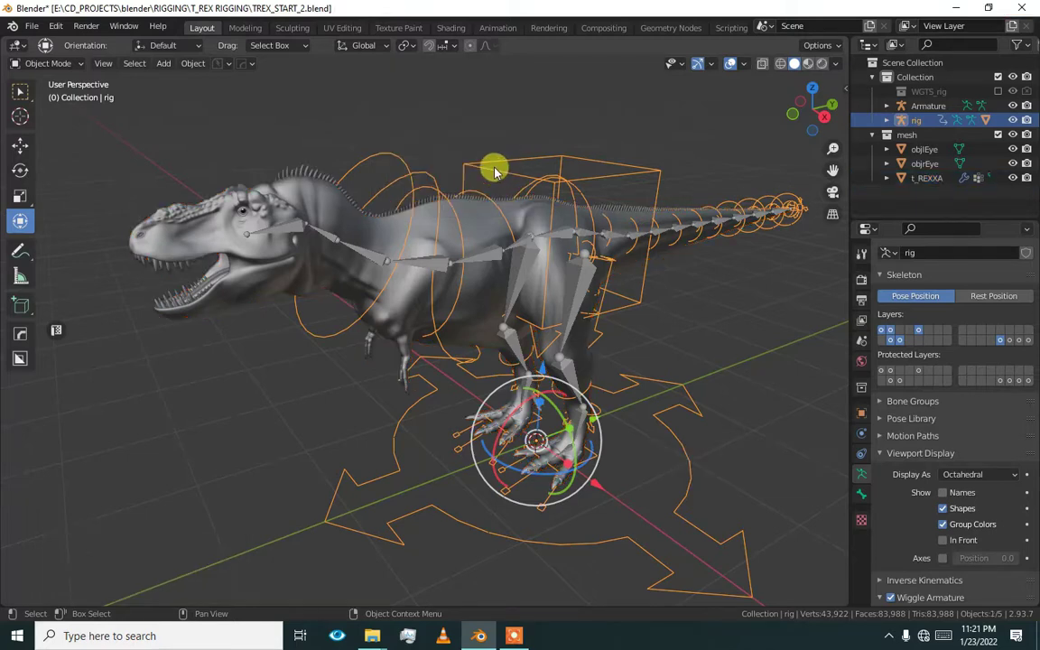
# Step: Switch the rig to Pose Mode, test-move the left foot IK control, and undo the movement
pyautogui.hotkey('ctrl', 'Tab')
pyautogui.click(499, 174)
pyautogui.keyDown('alt'); pyautogui.moveTo(500, 174); pyautogui.dragTo(491, 313); pyautogui.keyUp('alt')
pyautogui.hotkey('ctrl', 'z')
pyautogui.click(528, 463)
pyautogui.moveTo(529, 461); pyautogui.dragTo(523, 410)
pyautogui.hotkey('ctrl', 'z')
pyautogui.keyDown('alt'); pyautogui.moveTo(498, 388); pyautogui.dragTo(536, 394); pyautogui.keyUp('alt')
# Step: Test-move the right foot's control and undo the movement
pyautogui.scroll(5, 499, 374)
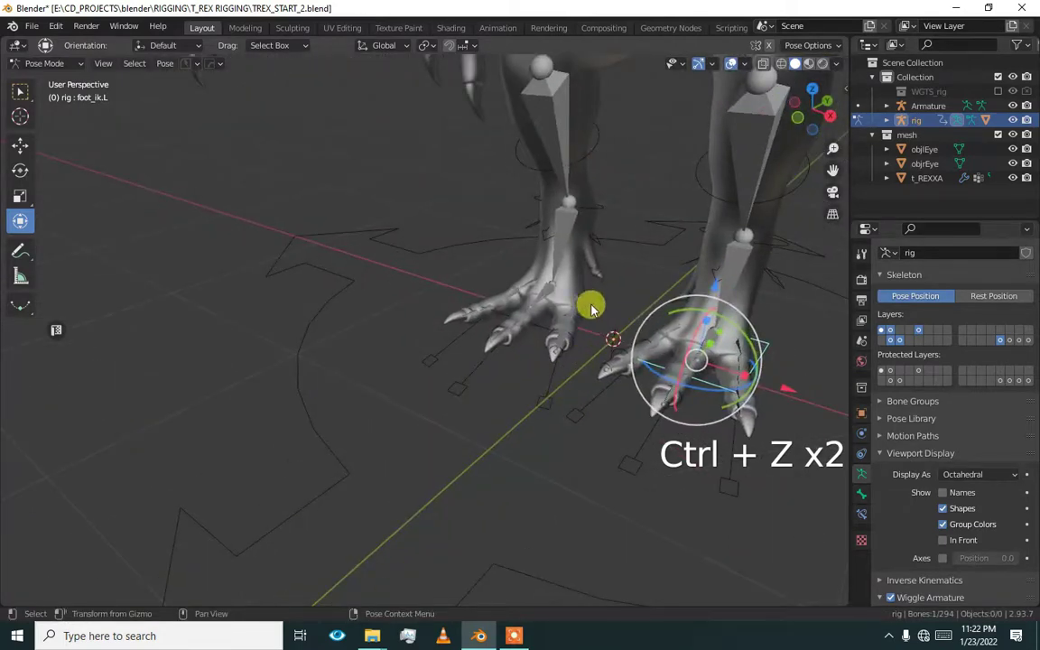
pyautogui.moveTo(592, 307); pyautogui.dragTo(582, 332, button='middle')
pyautogui.click(539, 344)
pyautogui.moveTo(524, 322); pyautogui.dragTo(519, 291)
pyautogui.hotkey('ctrl', 'z')
# Step: Test-scale the master controls of the three right toes together and undo the scaling
pyautogui.keyDown('alt'); pyautogui.moveTo(592, 338); pyautogui.dragTo(431, 362); pyautogui.keyUp('alt')
pyautogui.press('s')
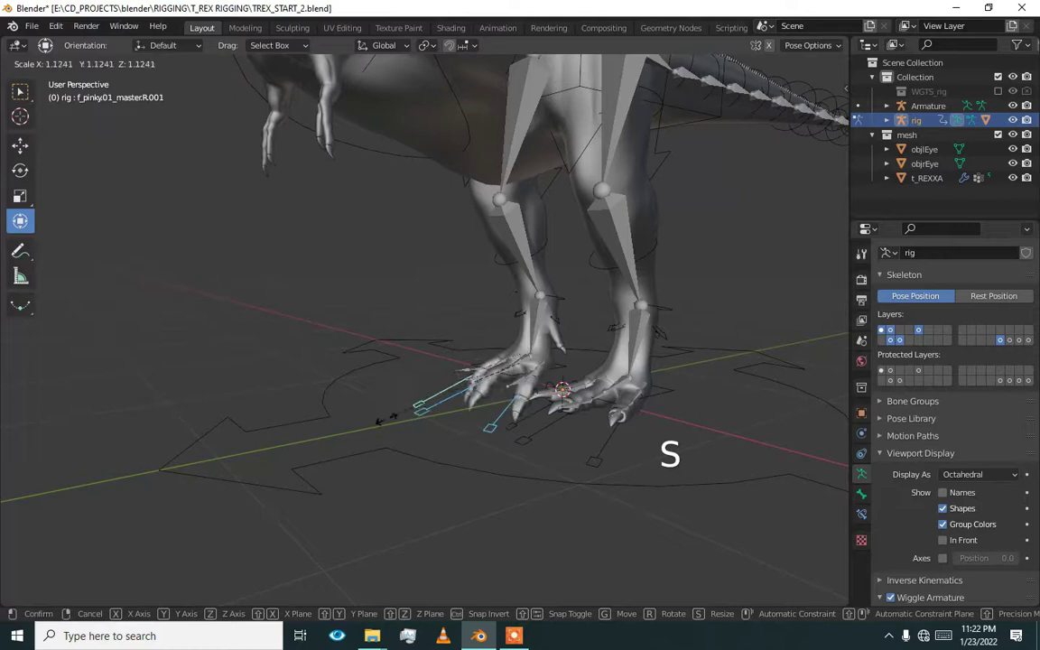
pyautogui.click(337, 406)
pyautogui.keyDown('alt'); pyautogui.moveTo(336, 406); pyautogui.dragTo(440, 384); pyautogui.keyUp('alt')
pyautogui.press('s')
pyautogui.click(394, 353)
pyautogui.hotkey('ctrl', 'z')
# Step: Test-rotate the three right toe master controls, test-scale them along the global X axis, and undo both changes
pyautogui.press('r')
pyautogui.press('r')
pyautogui.hotkey('ctrl', 'z')
pyautogui.press('s')
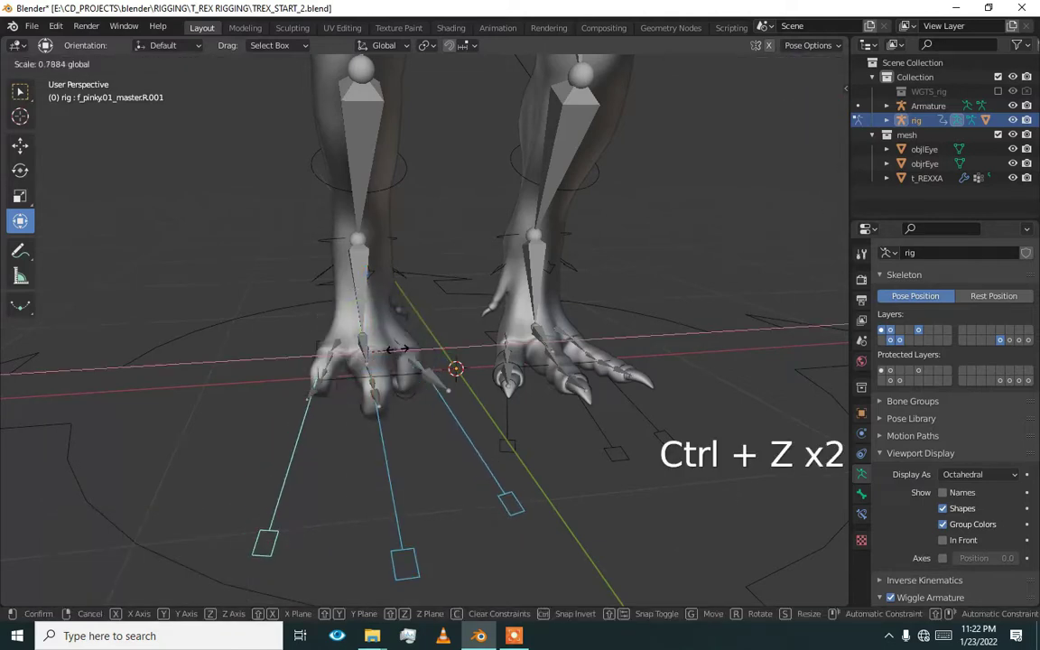
pyautogui.click(400, 350)
pyautogui.hotkey('ctrl', 'z')
pyautogui.scroll(-4, 452, 350)
pyautogui.keyDown('alt'); pyautogui.moveTo(459, 348); pyautogui.dragTo(388, 354); pyautogui.keyUp('alt')
pyautogui.scroll(-4, 458, 355)
pyautogui.scroll(-2, 470, 355)
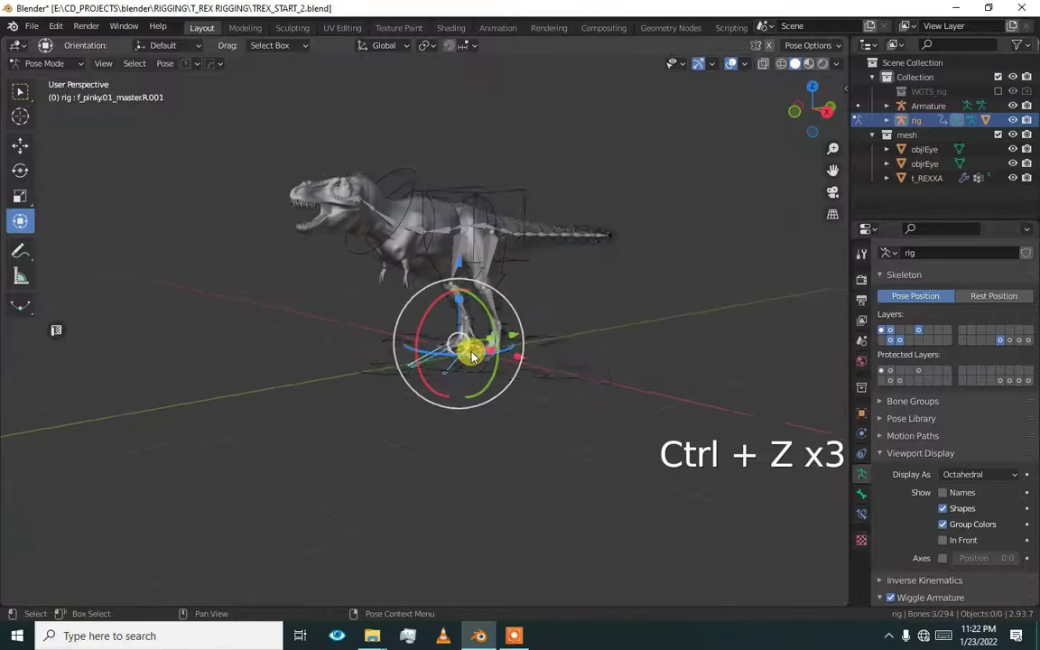
# Step: Select all control bones of the rig and clear all their pose transforms
pyautogui.keyDown('alt'); pyautogui.moveTo(472, 357); pyautogui.dragTo(476, 367); pyautogui.keyUp('alt')
pyautogui.press('a')
pyautogui.press('q')
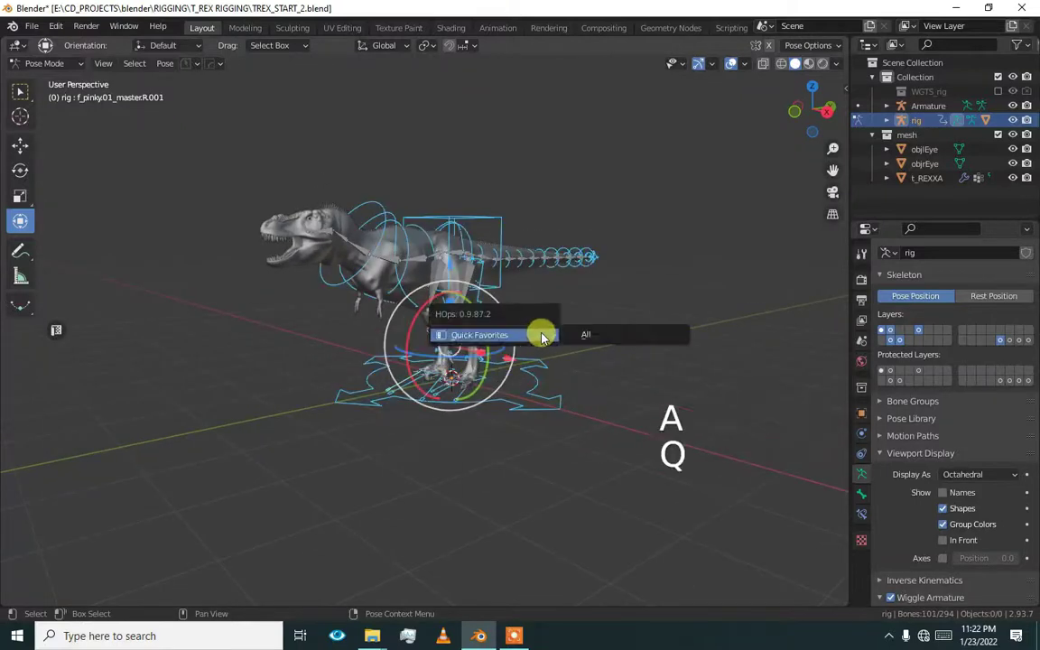
pyautogui.click(579, 337)
# Step: Select the tail's master control and clear all its pose transforms
pyautogui.keyDown('alt'); pyautogui.moveTo(533, 293); pyautogui.dragTo(485, 309); pyautogui.keyUp('alt')
pyautogui.click(516, 268)
pyautogui.click(507, 251)
pyautogui.moveTo(640, 268); pyautogui.dragTo(469, 319, button='middle')
pyautogui.click(418, 319)
pyautogui.click(426, 320)
pyautogui.press('q')
pyautogui.click(529, 312)
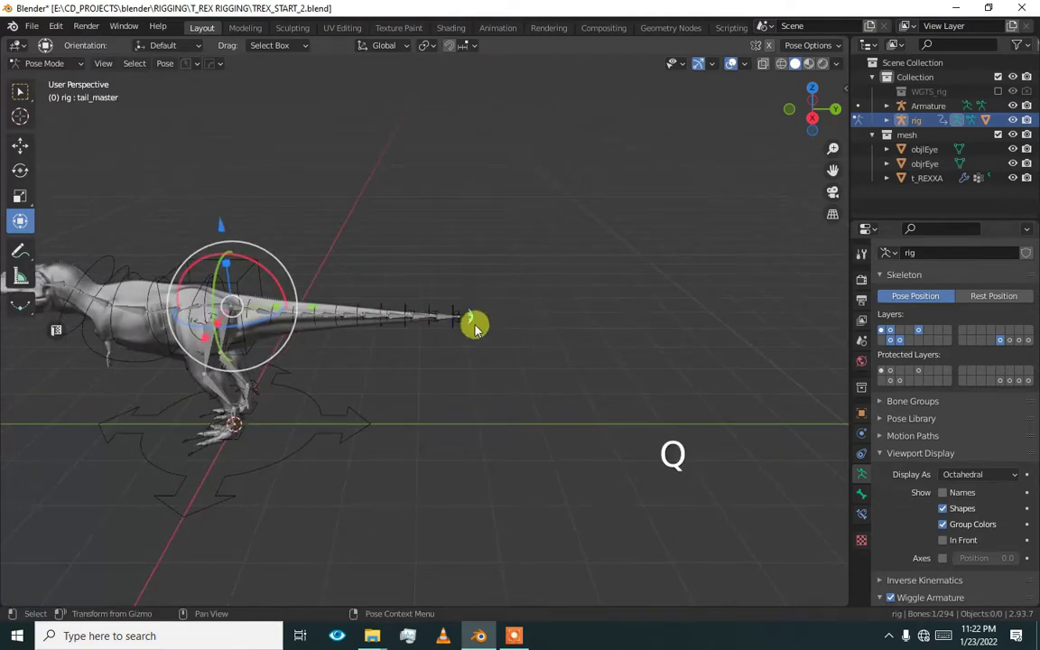
# Step: Test-rotate the tail's master control and undo the rotation
pyautogui.moveTo(257, 264); pyautogui.dragTo(451, 361)
pyautogui.hotkey('ctrl', 'z')
pyautogui.hotkey('ctrl', 'z')
pyautogui.hotkey('ctrl', 'z')
pyautogui.keyDown('alt'); pyautogui.moveTo(382, 282); pyautogui.dragTo(339, 290); pyautogui.keyUp('alt')
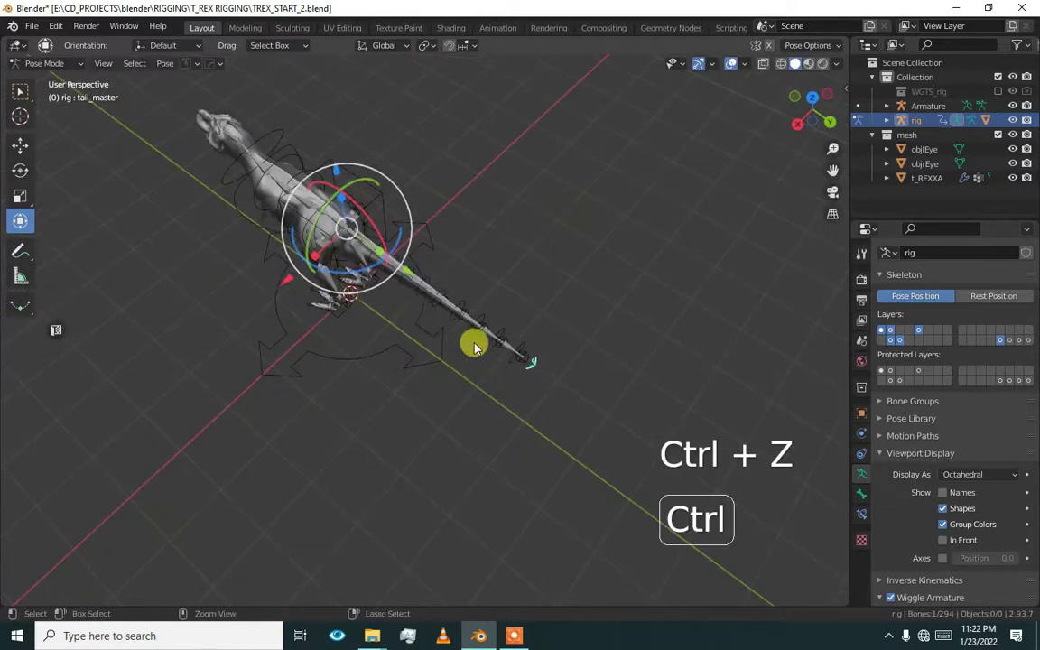
# Step: Return the rig to Object Mode, select the metarig Armature, and put it in Pose Mode
pyautogui.hotkey('ctrl', 'Tab')
pyautogui.keyDown('alt'); pyautogui.moveTo(443, 335); pyautogui.dragTo(512, 296); pyautogui.keyUp('alt')
pyautogui.scroll(5, 490, 281)
pyautogui.click(308, 225)
pyautogui.click(301, 223)
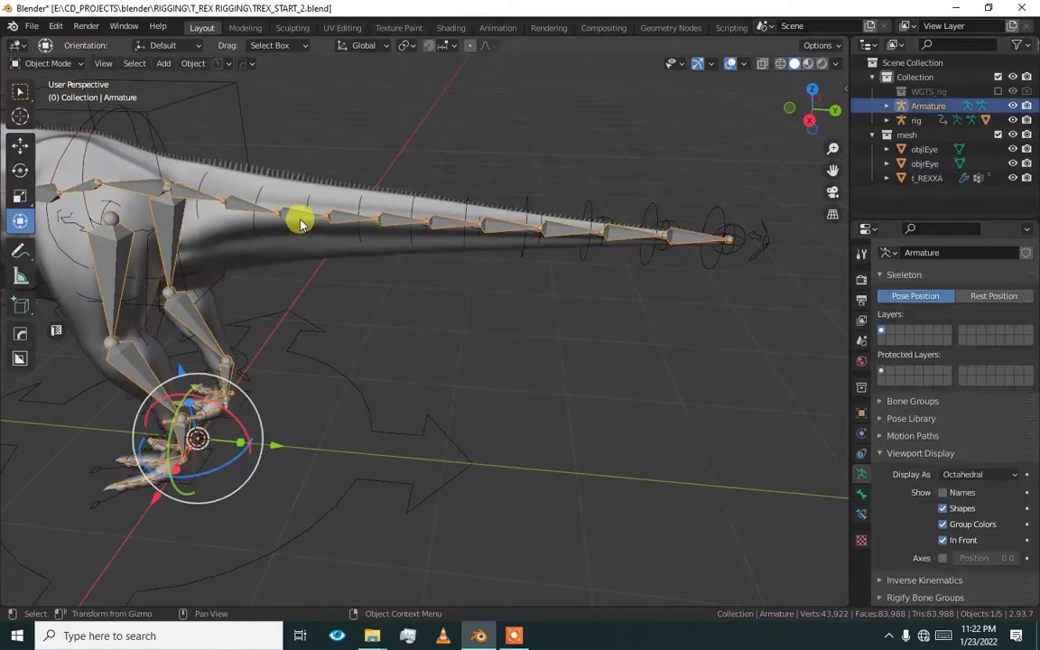
pyautogui.press('Tab')
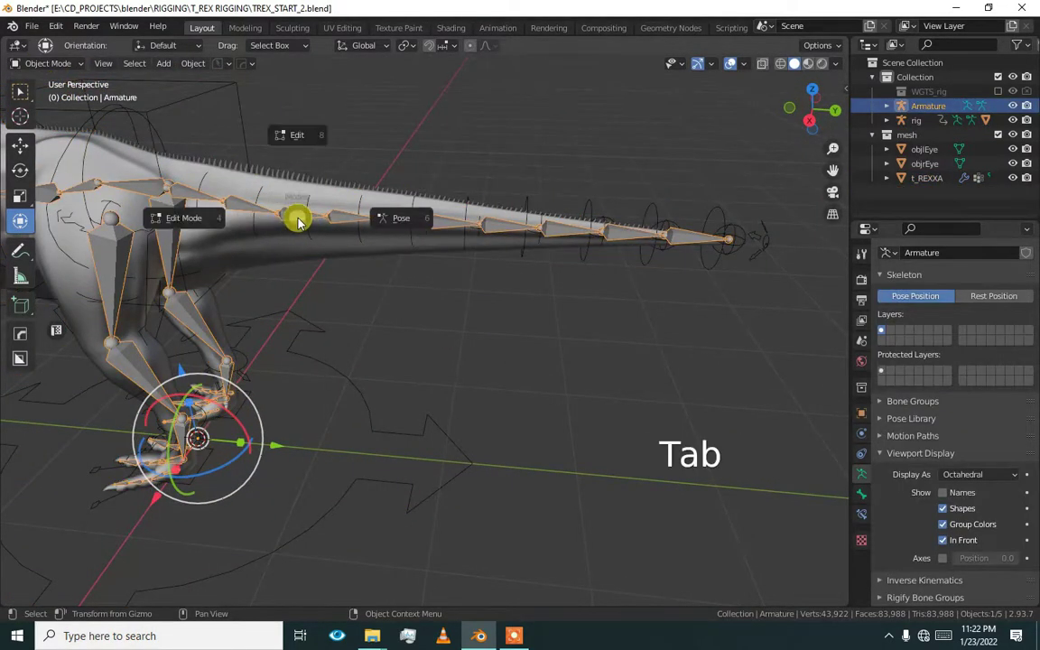
pyautogui.click(390, 217)
# Step: Enable the y and z axes in the spines.basic_tail Rigify options of the metarig's first tail bone
pyautogui.click(169, 222)
pyautogui.click(220, 204)
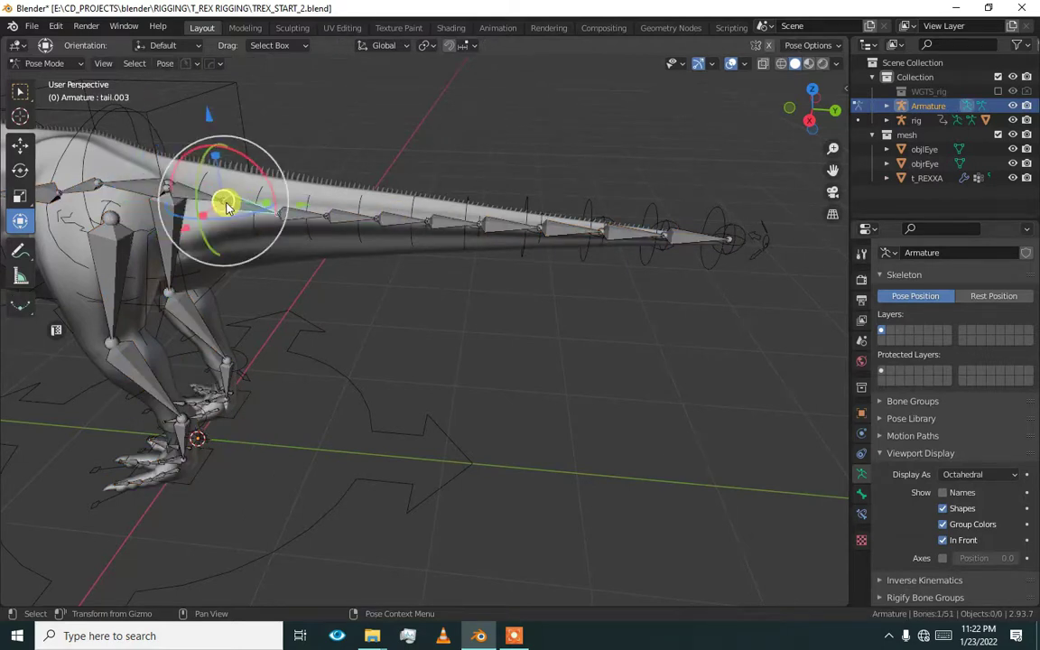
pyautogui.click(858, 496)
pyautogui.scroll(-3, 954, 510)
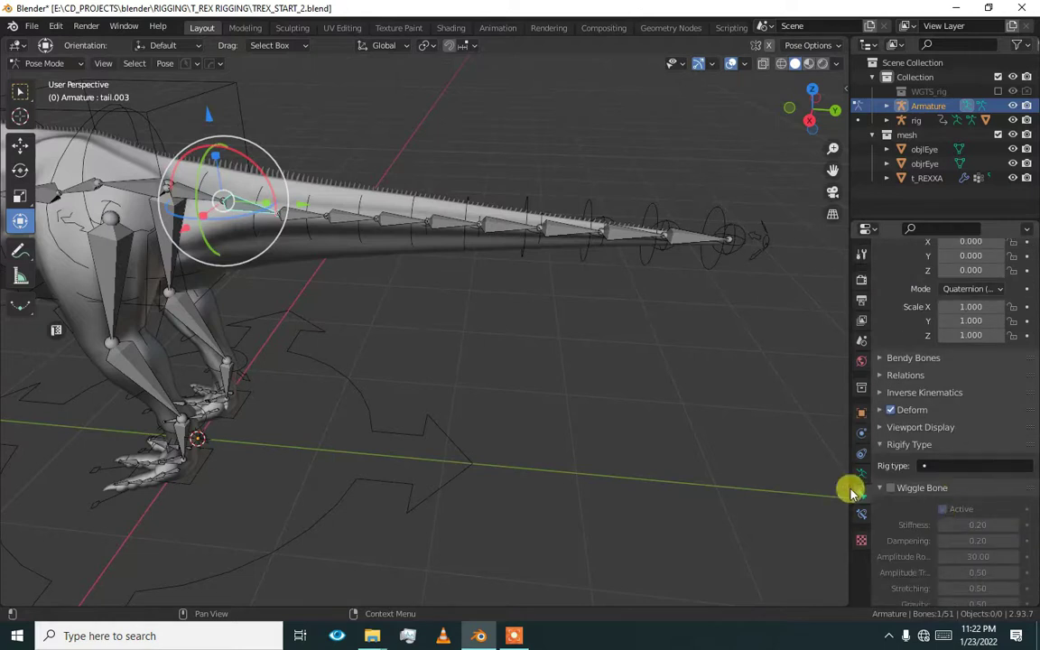
pyautogui.click(198, 190)
pyautogui.scroll(-4, 1031, 479)
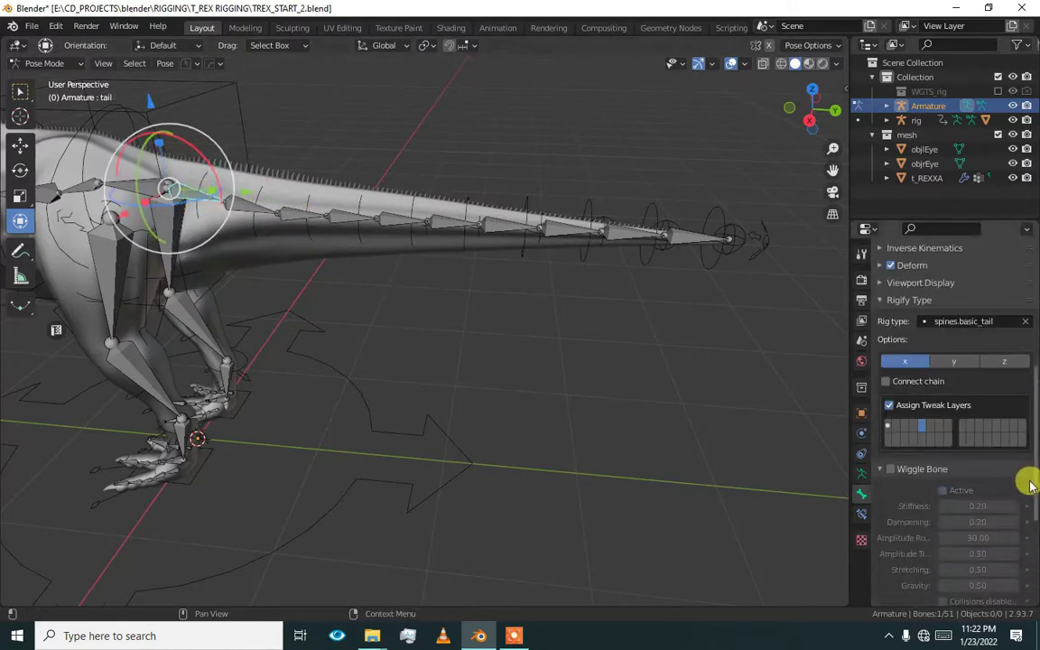
pyautogui.click(961, 361)
pyautogui.click(1003, 361)
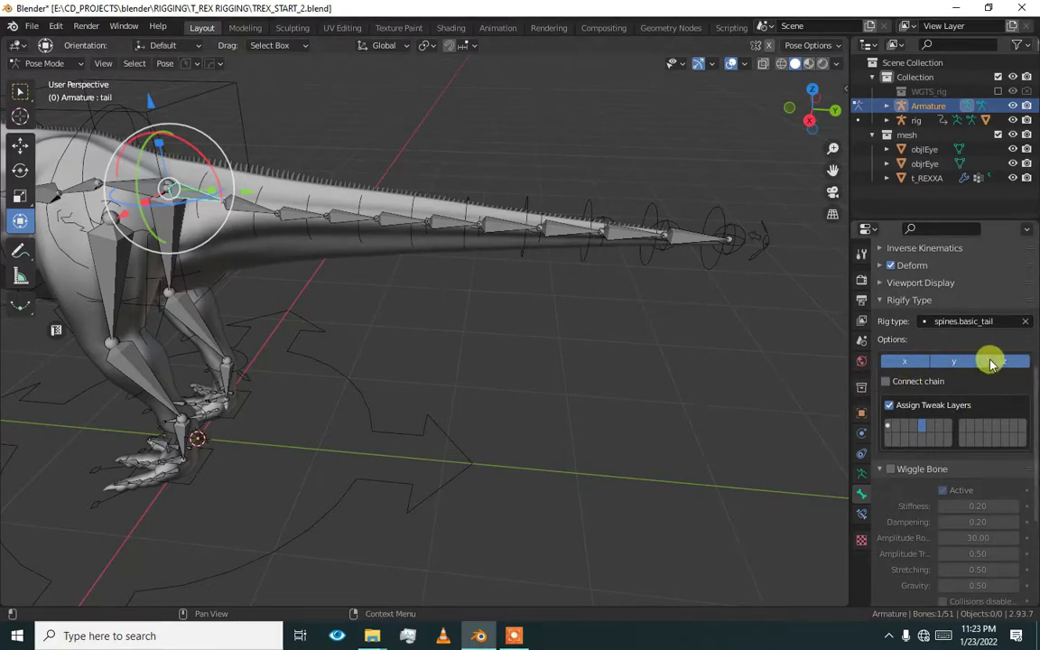
# Step: Return to Object Mode, select the metarig Armature, and regenerate the rig from it
pyautogui.hotkey('ctrl', 'Tab')
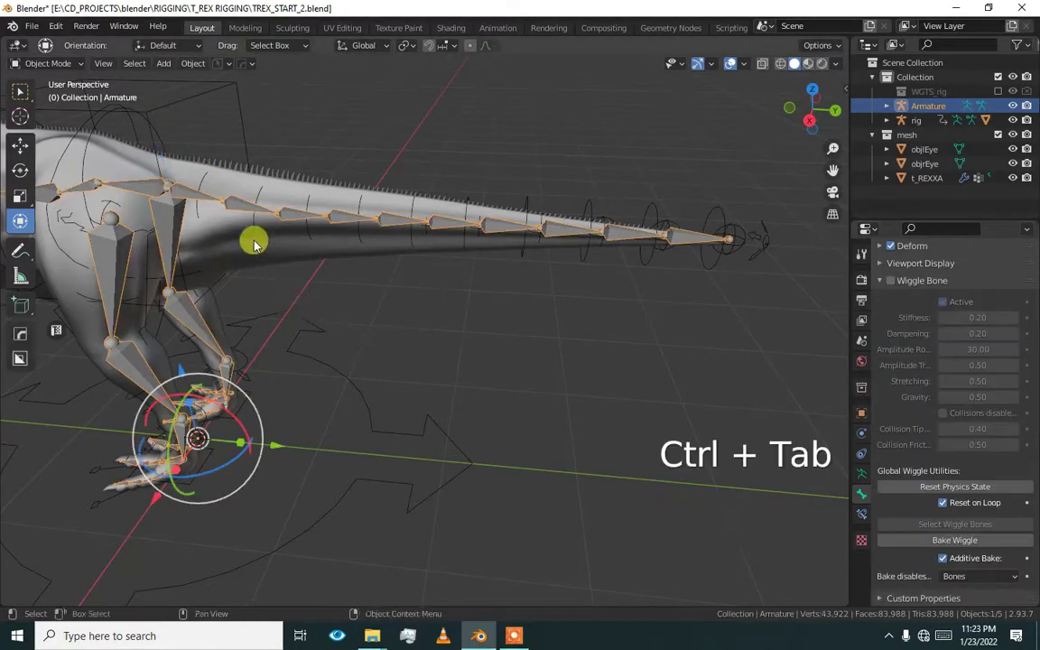
pyautogui.keyDown('shift'); pyautogui.moveTo(253, 239); pyautogui.dragTo(610, 303, button='middle'); pyautogui.keyUp('shift')
pyautogui.click(760, 305)
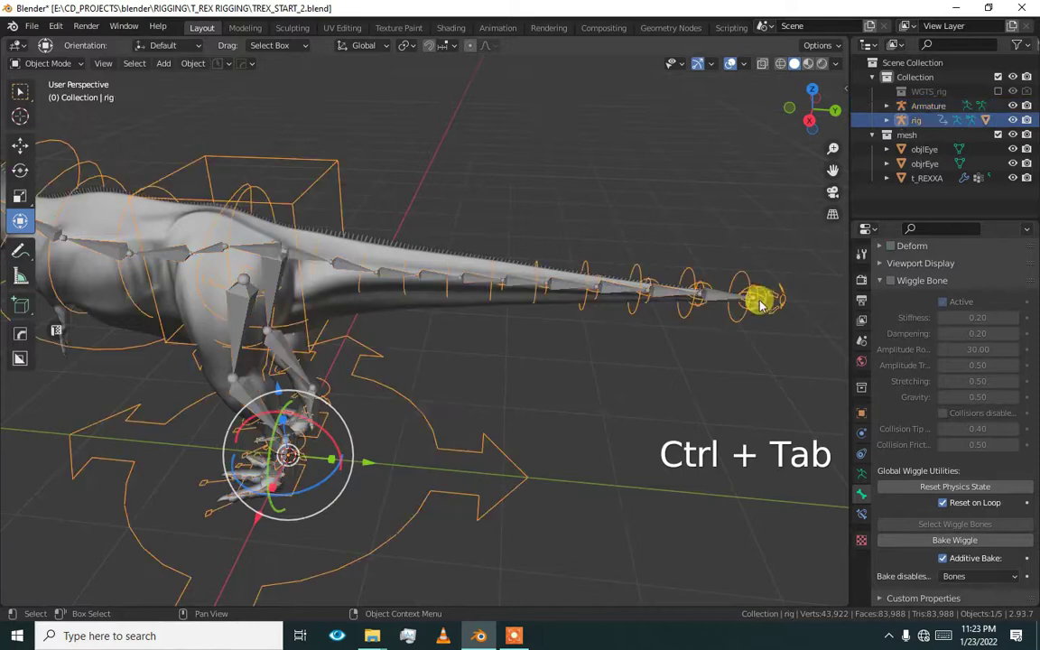
pyautogui.click(623, 289)
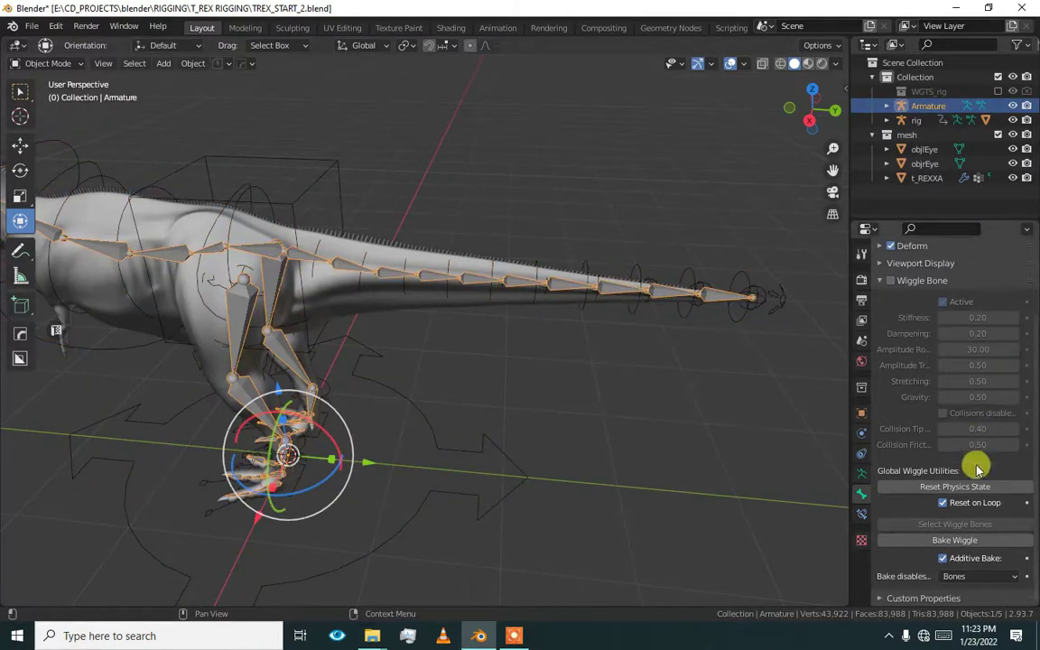
pyautogui.click(862, 476)
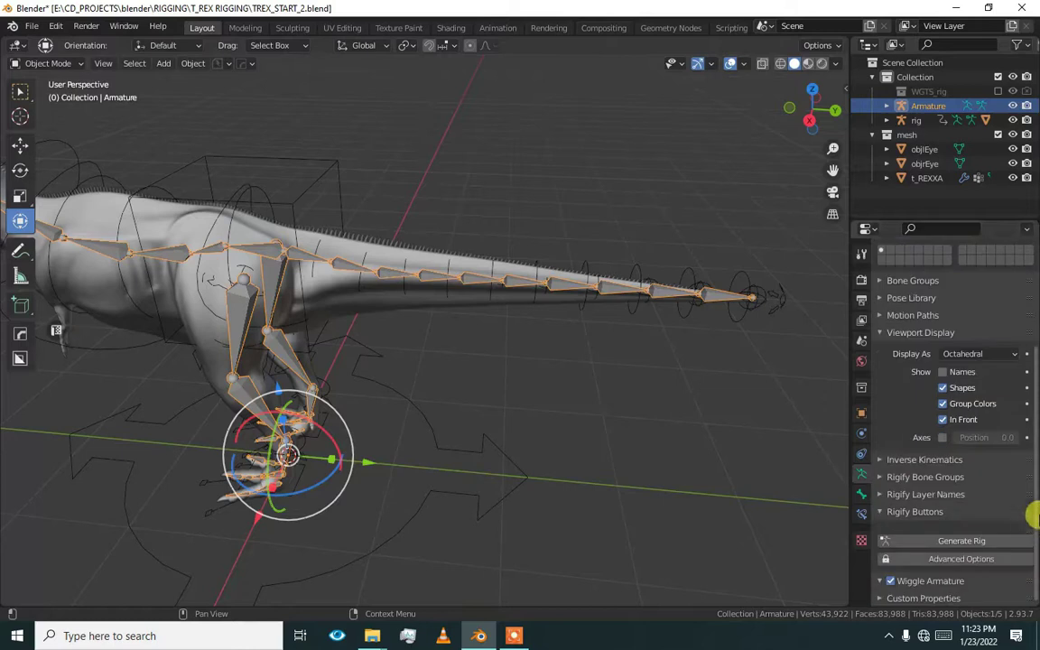
# Step: Put the generated rig in Pose Mode, test-rotate the tail's master control, and undo the rotation
pyautogui.click(749, 267)
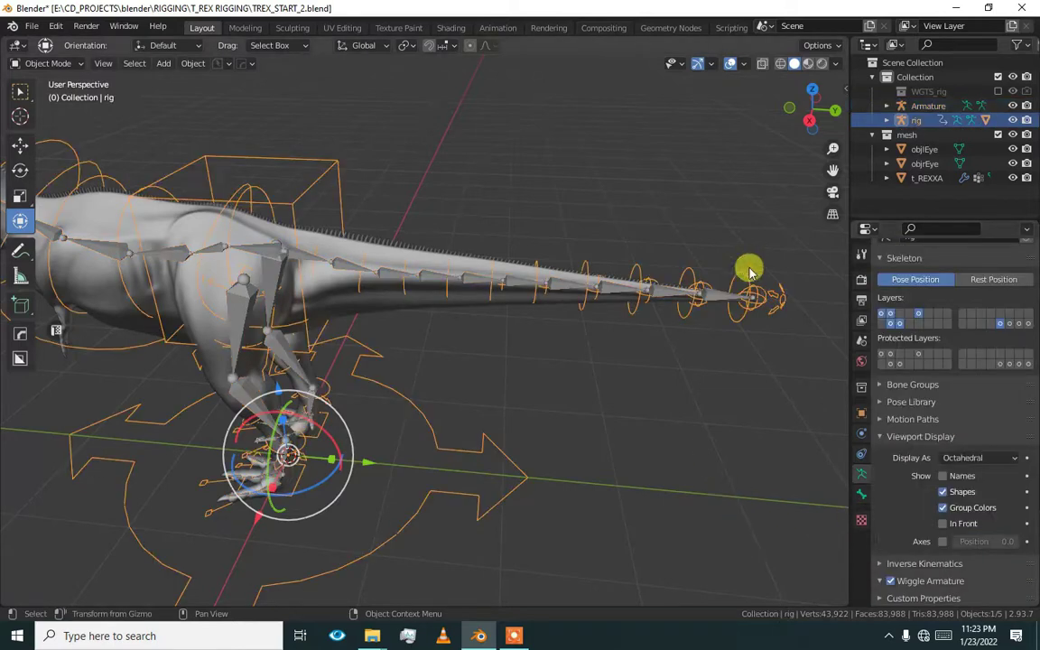
pyautogui.hotkey('ctrl', 'Tab')
pyautogui.click(782, 298)
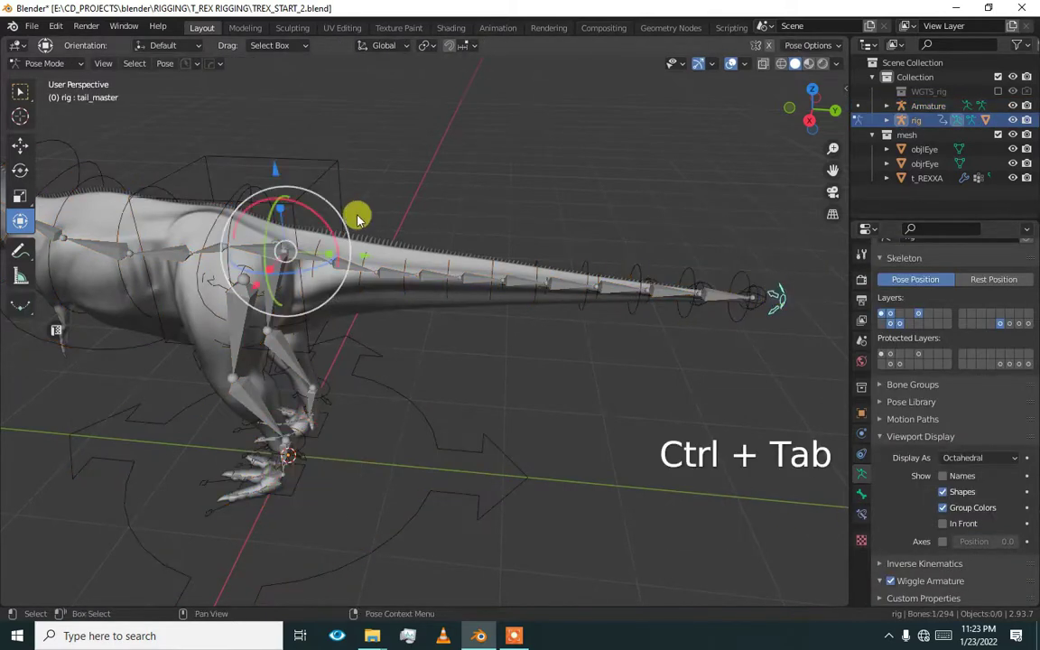
pyautogui.moveTo(301, 232); pyautogui.dragTo(308, 199)
pyautogui.hotkey('ctrl', 'z')
pyautogui.keyDown('alt'); pyautogui.moveTo(337, 254); pyautogui.dragTo(338, 310); pyautogui.keyUp('alt')
pyautogui.hotkey('ctrl', 'z')
# Step: Test-rotate the tail's master control about the global Z axis and undo the rotation
pyautogui.moveTo(327, 353); pyautogui.dragTo(319, 353)
pyautogui.moveTo(366, 319); pyautogui.dragTo(378, 280, button='middle')
pyautogui.keyDown('alt'); pyautogui.moveTo(377, 281); pyautogui.dragTo(411, 274); pyautogui.keyUp('alt')
pyautogui.moveTo(341, 291); pyautogui.dragTo(353, 286)
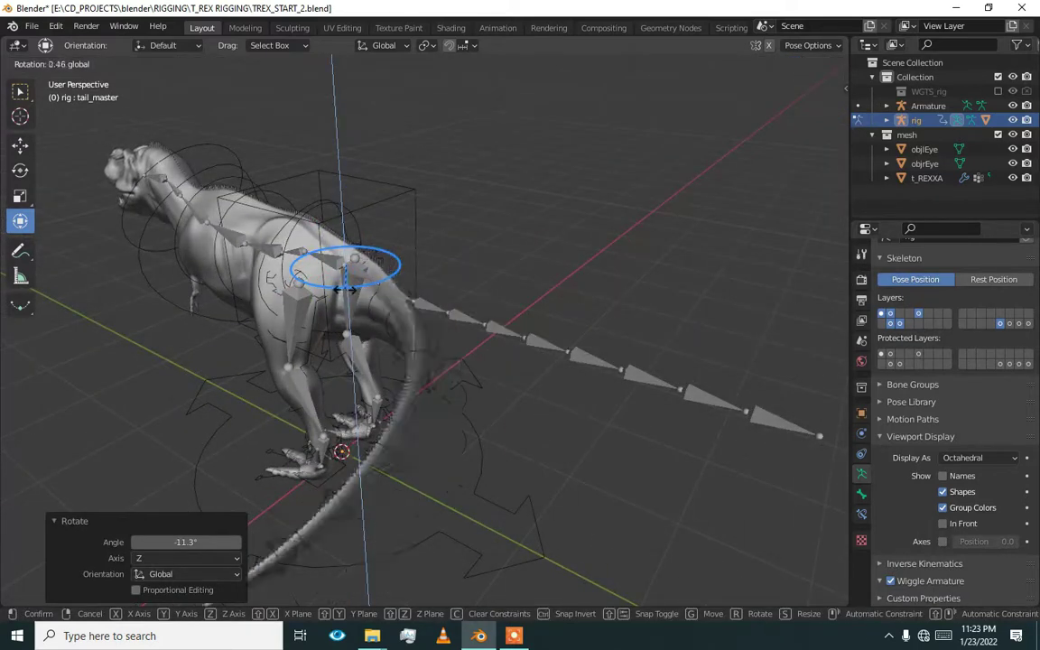
pyautogui.click(357, 290)
pyautogui.hotkey('ctrl', 'z')
# Step: Select all controls of the rig, clear all their pose transforms, and select the second tail control
pyautogui.keyDown('alt'); pyautogui.moveTo(441, 285); pyautogui.dragTo(453, 312); pyautogui.keyUp('alt')
pyautogui.press('a')
pyautogui.press('q')
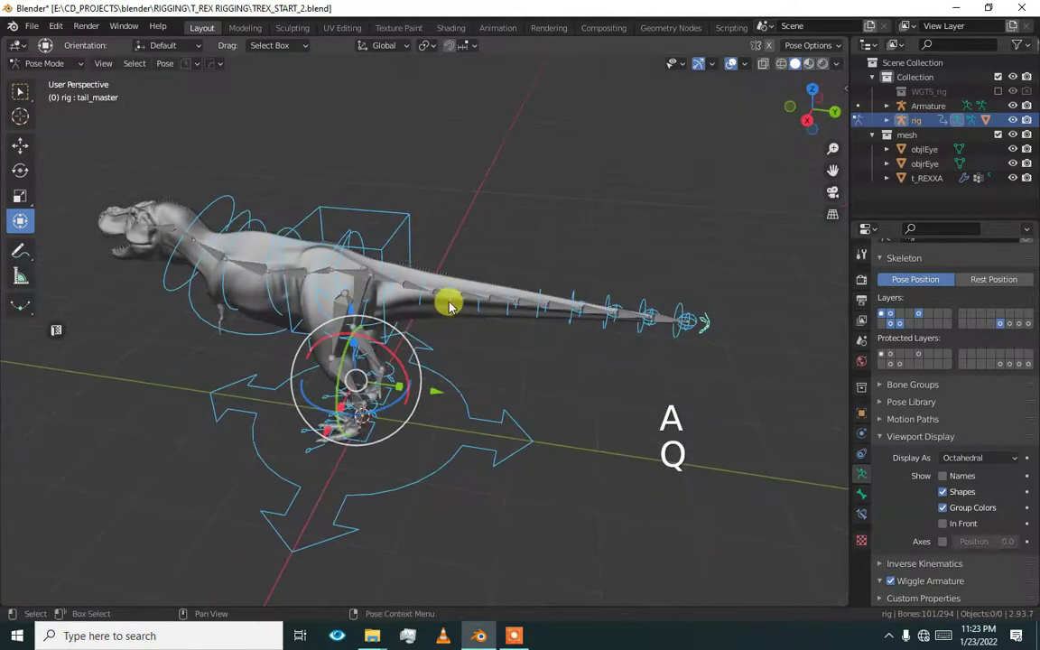
pyautogui.click(434, 296)
pyautogui.scroll(3, 418, 290)
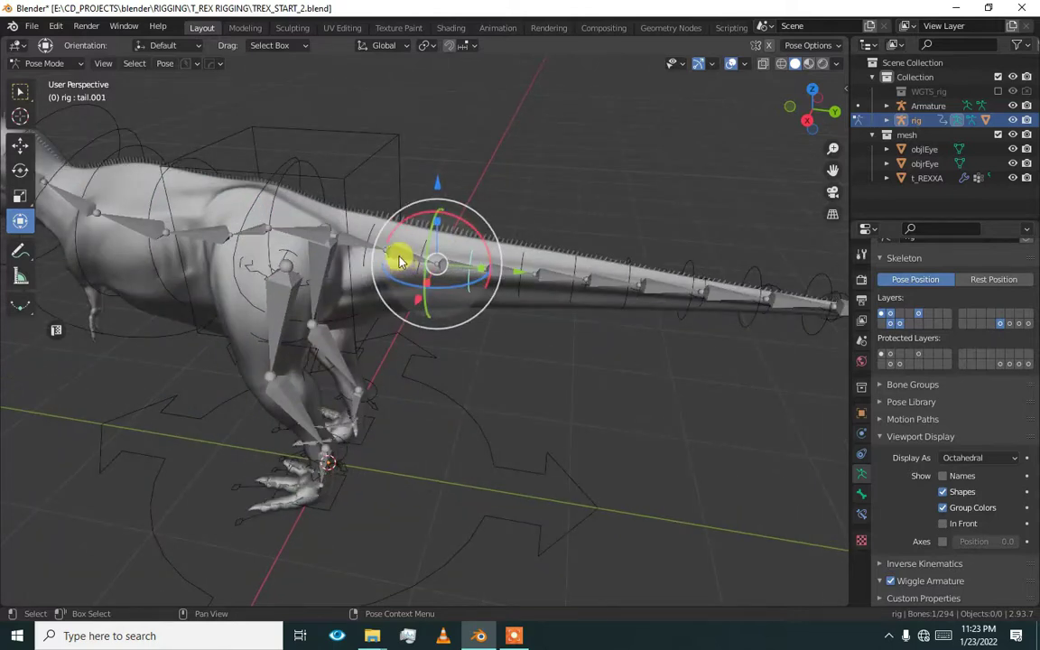
# Step: Review the Rigify type options of the metarig's first tail bone in Pose Mode, and return to Object Mode
pyautogui.hotkey('ctrl', 'Tab')
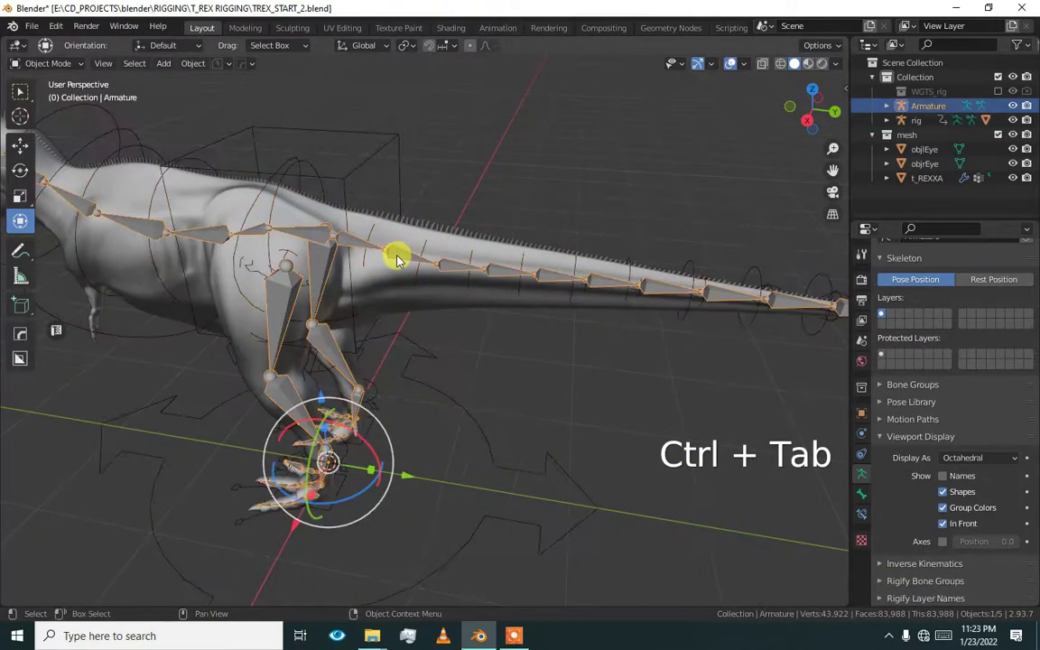
pyautogui.hotkey('ctrl', 'Tab')
pyautogui.click(369, 254)
pyautogui.click(350, 241)
pyautogui.scroll(-3, 963, 418)
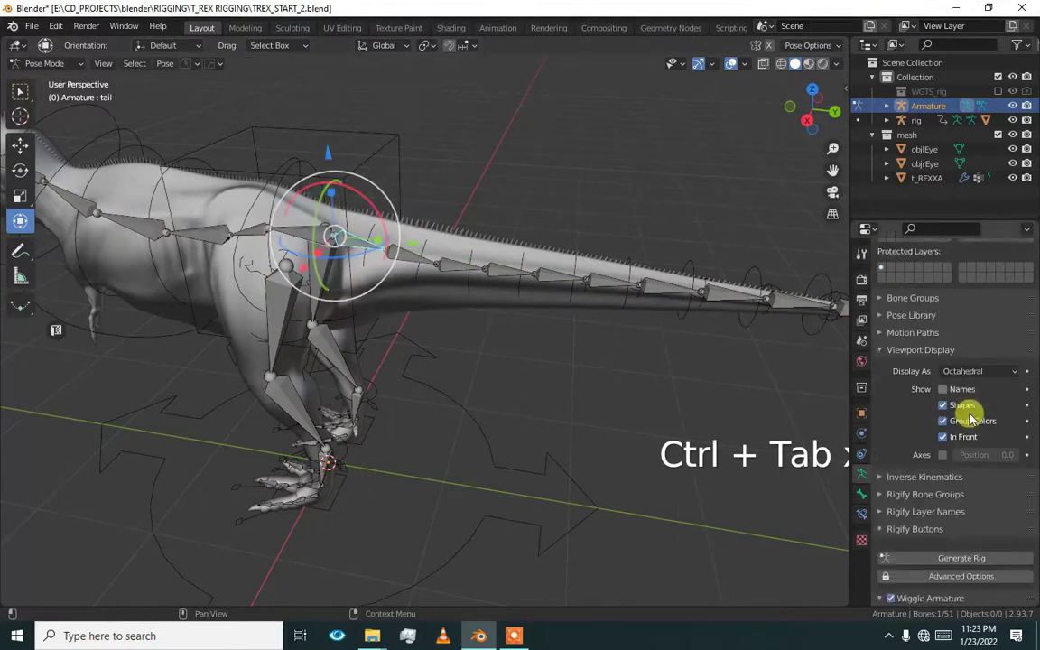
pyautogui.click(862, 493)
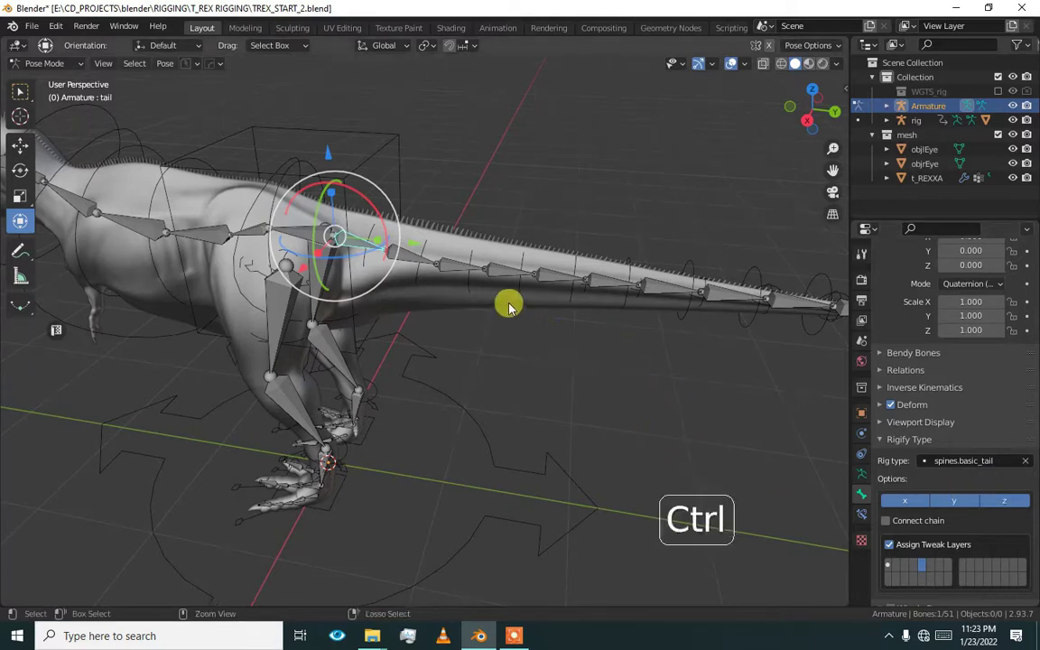
pyautogui.hotkey('ctrl', 'Tab')
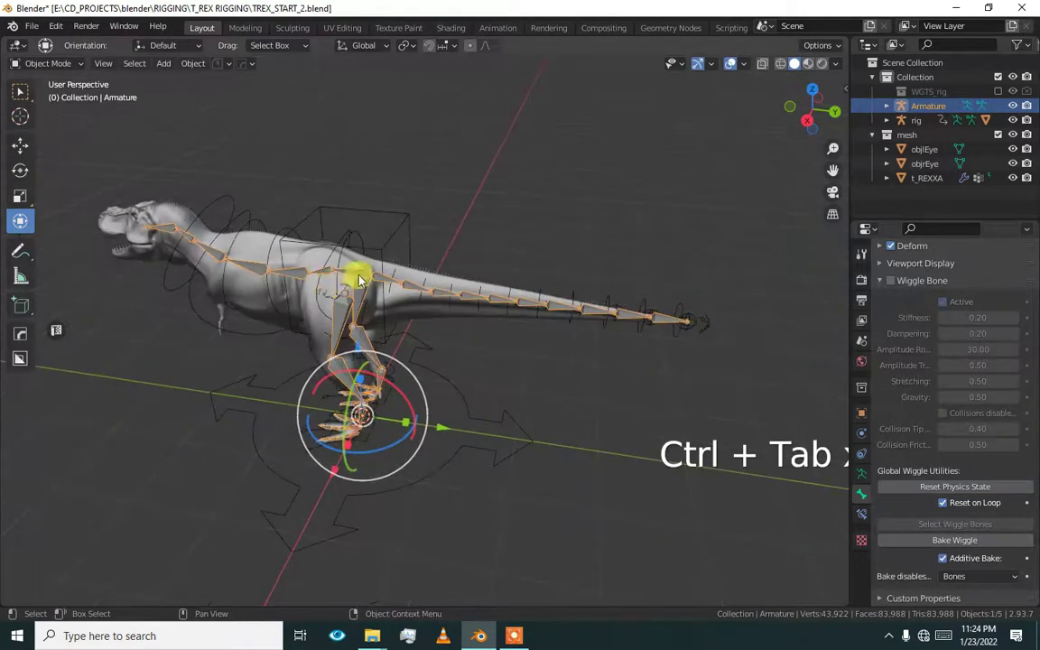
pyautogui.scroll(-2, 358, 280)
pyautogui.moveTo(380, 269); pyautogui.dragTo(467, 433, button='middle')
pyautogui.scroll(2, 489, 440)
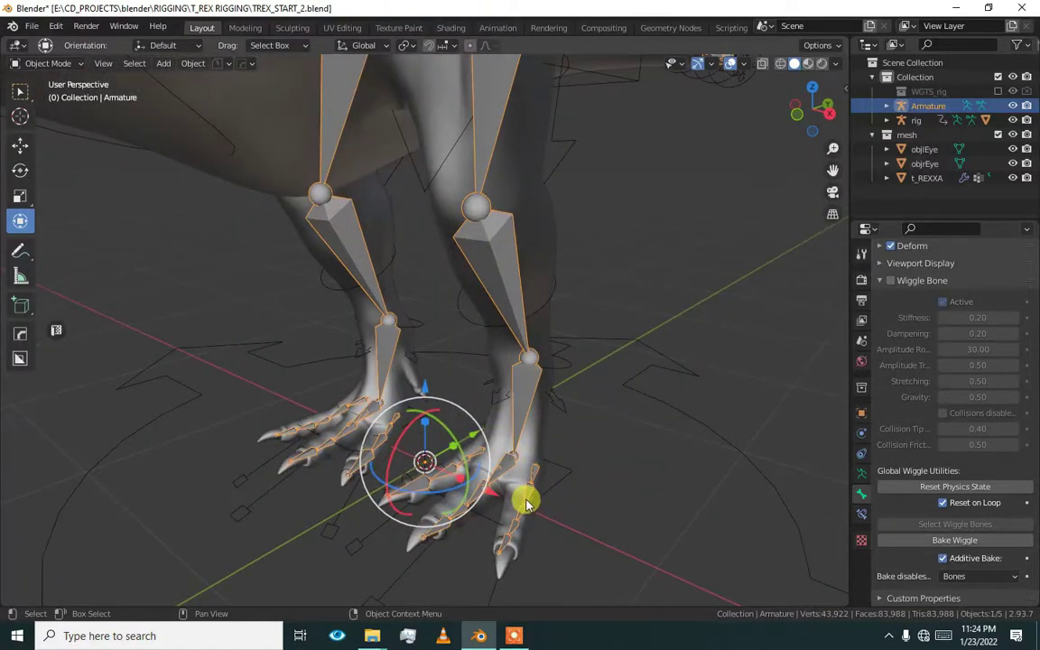
pyautogui.scroll(-2, 519, 487)
pyautogui.moveTo(441, 413); pyautogui.dragTo(365, 485, button='middle')
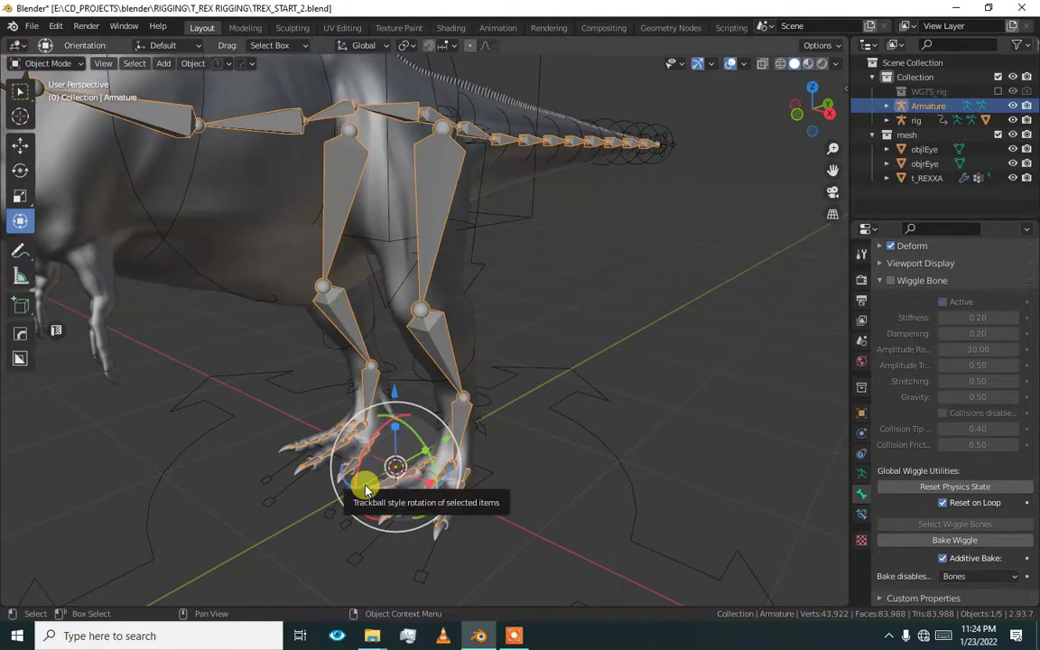
pyautogui.moveTo(364, 487); pyautogui.dragTo(309, 269, button='middle')
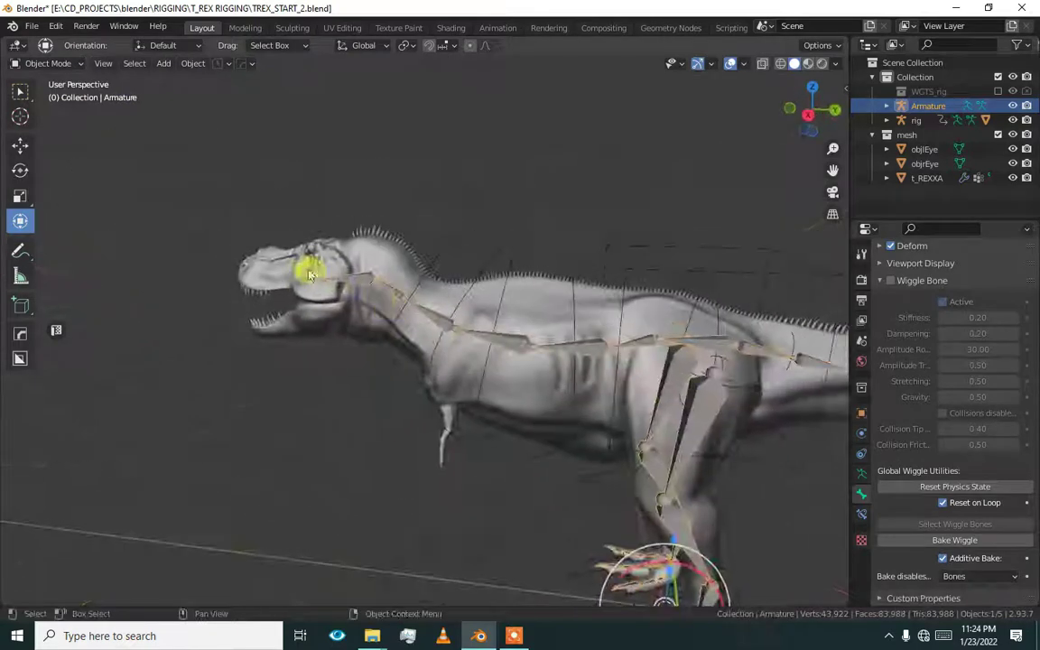